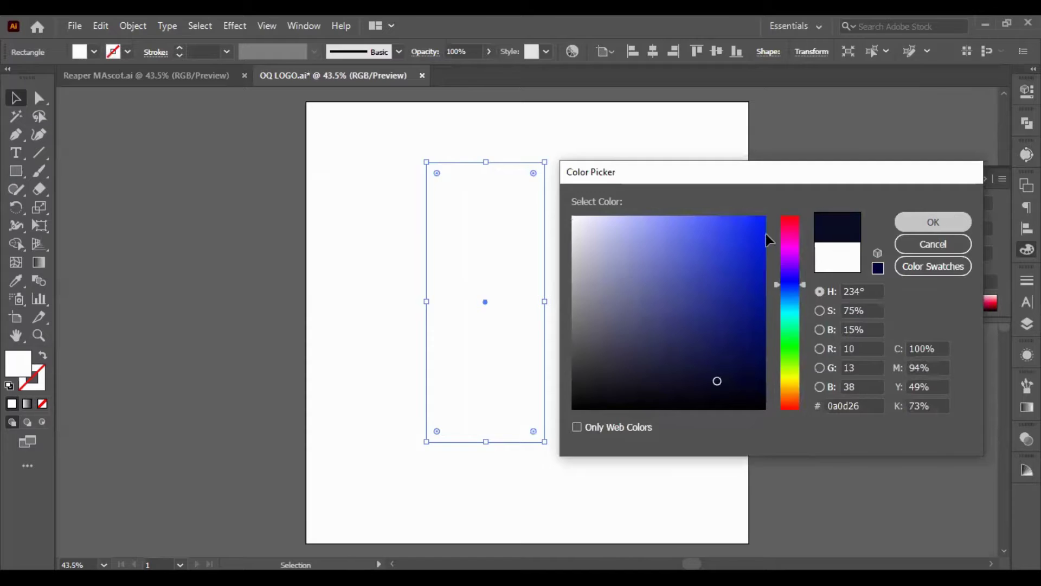
# Fill the rectangle with dark navy #0a0d26 and resize it to 1000 × 1000 px with unlinked proportions
pyautogui.click(933, 222)
pyautogui.click(1027, 90)
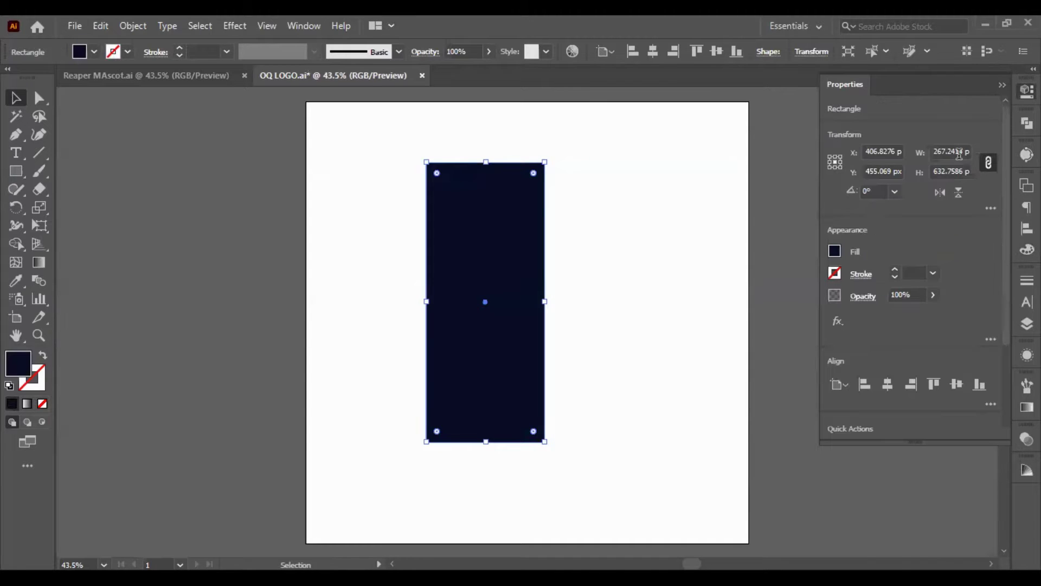
pyautogui.doubleClick(959, 153)
pyautogui.write('1000')
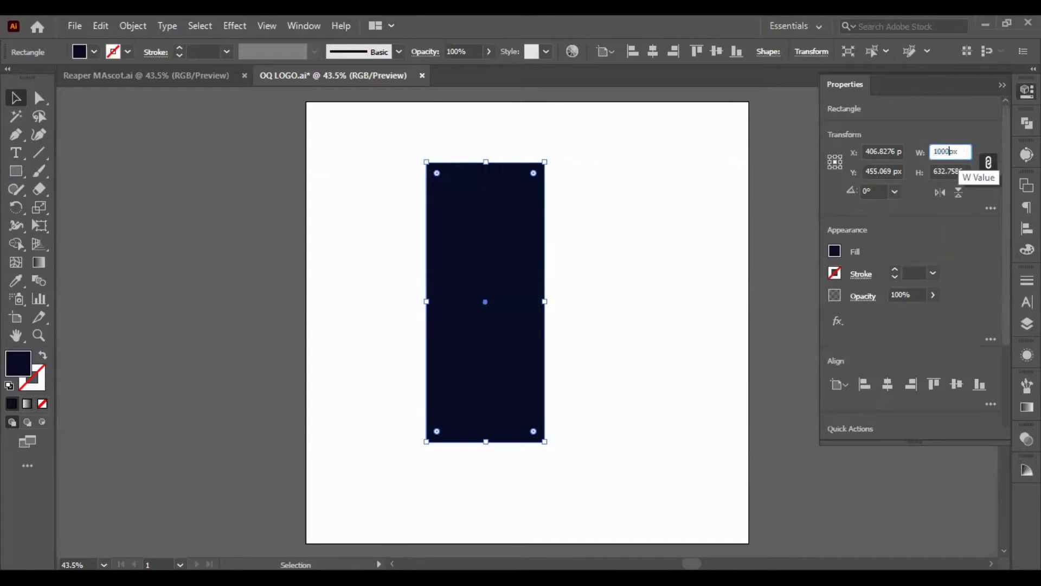
pyautogui.press('Return')
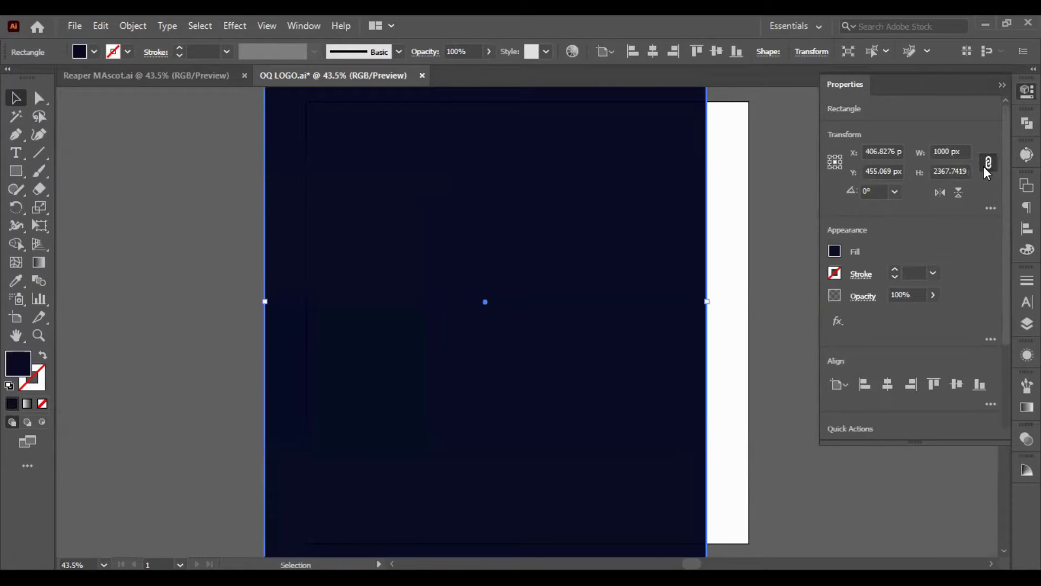
pyautogui.doubleClick(956, 172)
pyautogui.write('1')
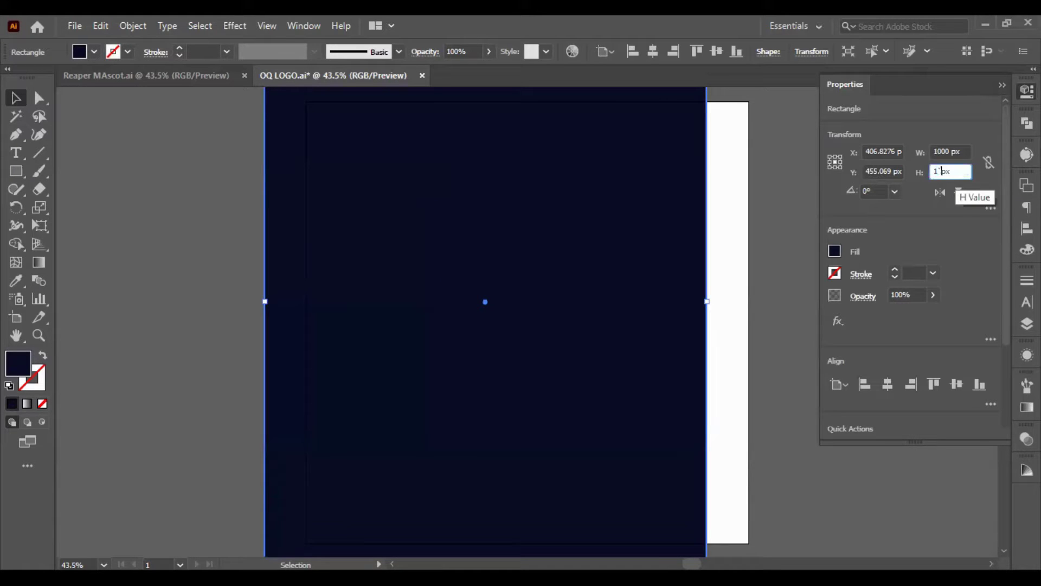
pyautogui.write('000')
pyautogui.press('Return')
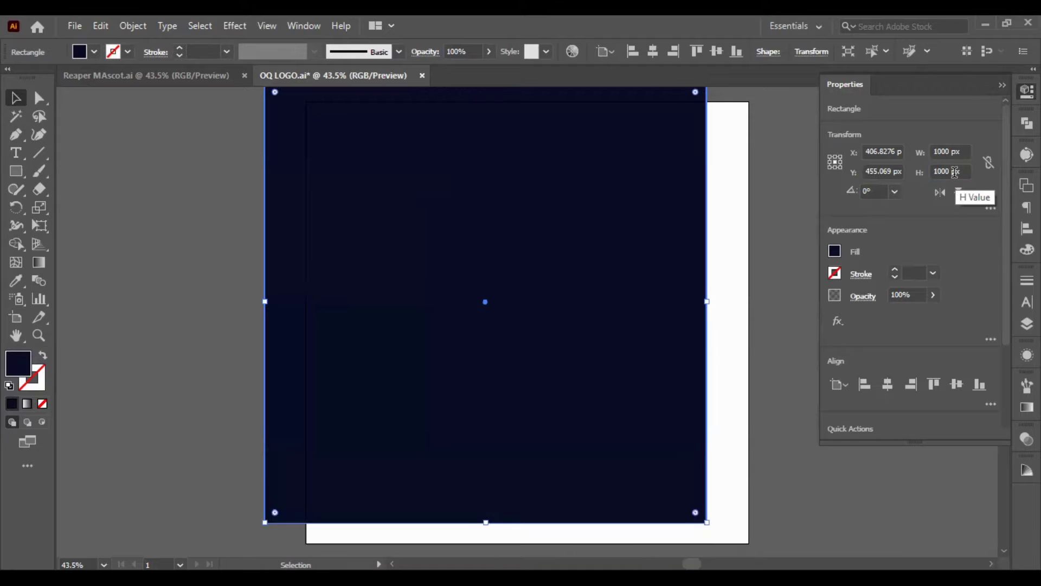
# Centre the navy square horizontally and vertically on the artboard
pyautogui.click(891, 386)
pyautogui.click(956, 383)
pyautogui.click(795, 511)
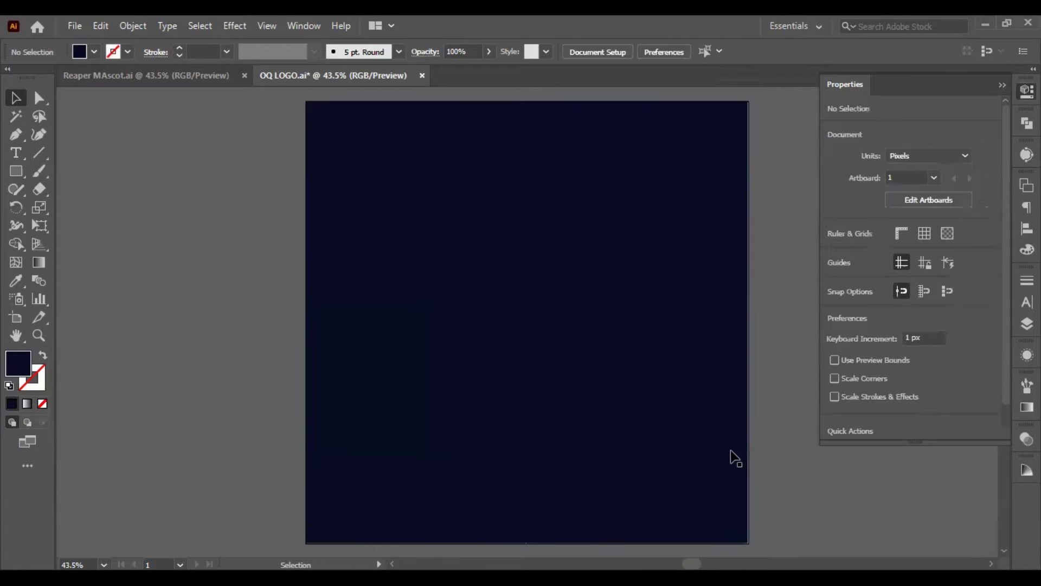
# Lock the navy background rectangle inside Layer 1
pyautogui.click(730, 450)
pyautogui.click(1027, 323)
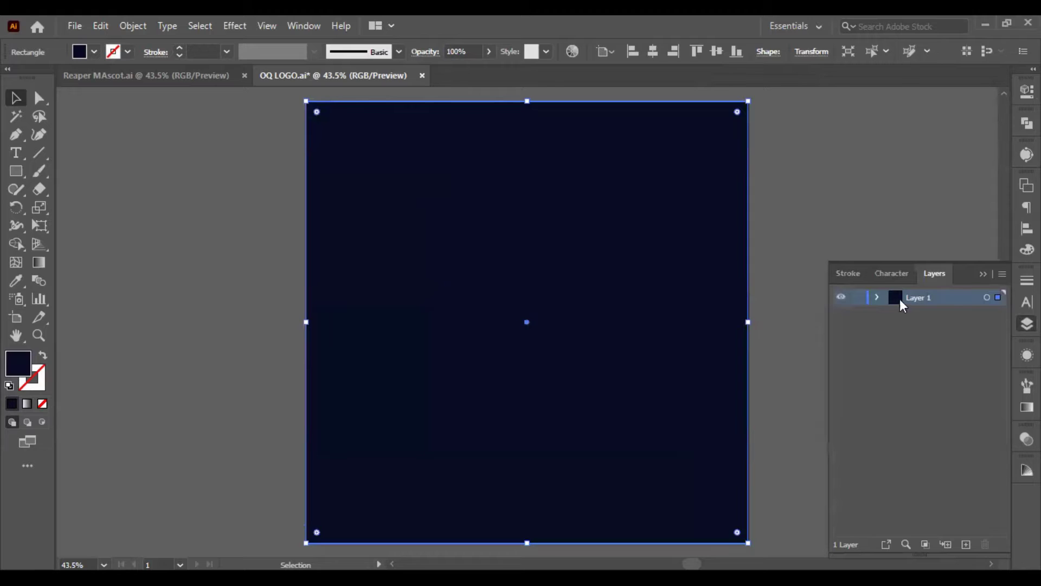
pyautogui.click(876, 298)
pyautogui.click(856, 313)
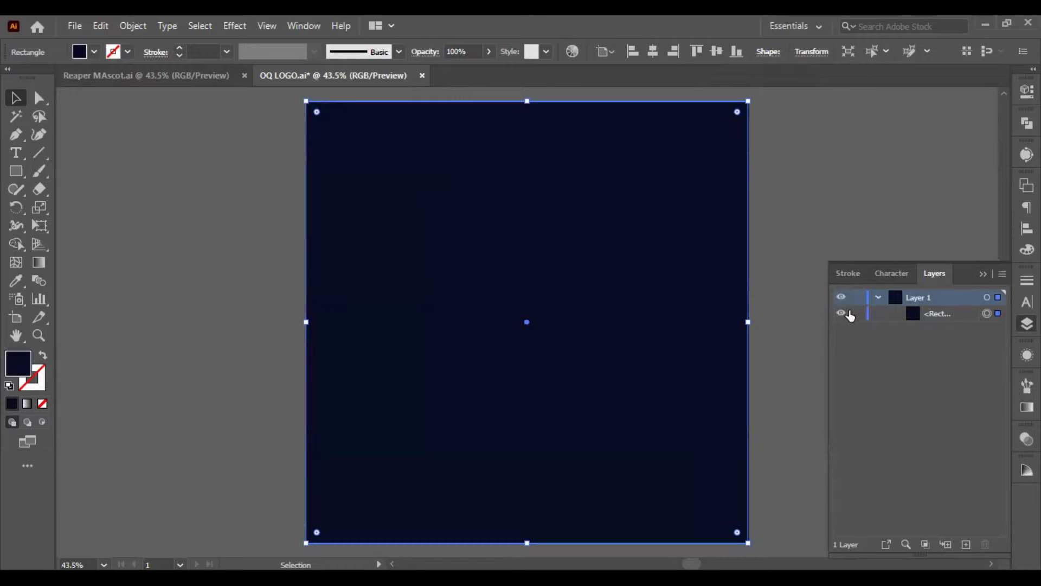
pyautogui.click(985, 273)
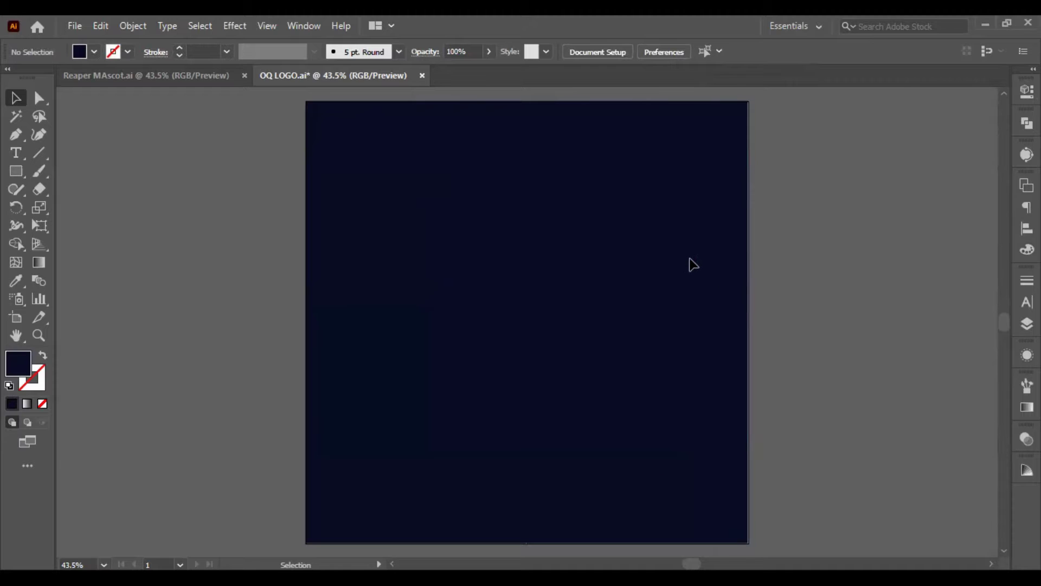
# Draw a circle with the Ellipse tool around the middle of the artboard
pyautogui.click(16, 171)
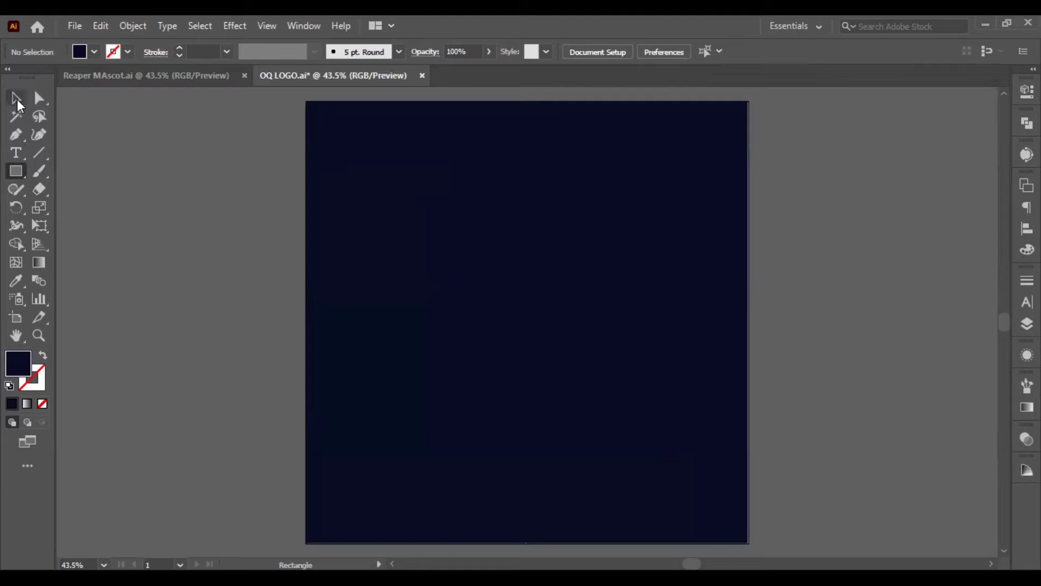
pyautogui.click(15, 98)
pyautogui.click(24, 168)
pyautogui.click(25, 168)
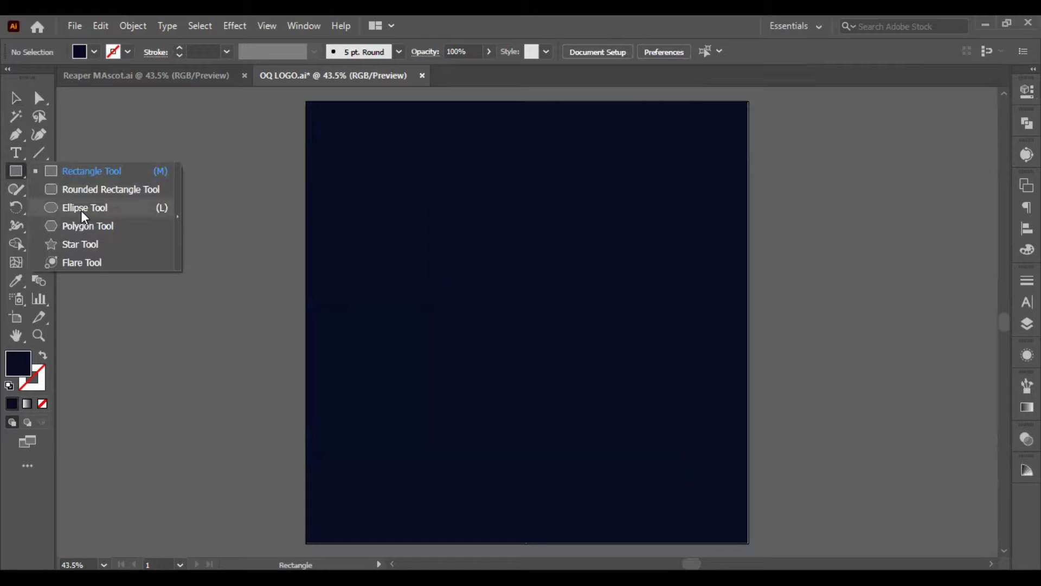
pyautogui.click(83, 211)
pyautogui.moveTo(452, 259); pyautogui.dragTo(622, 427)
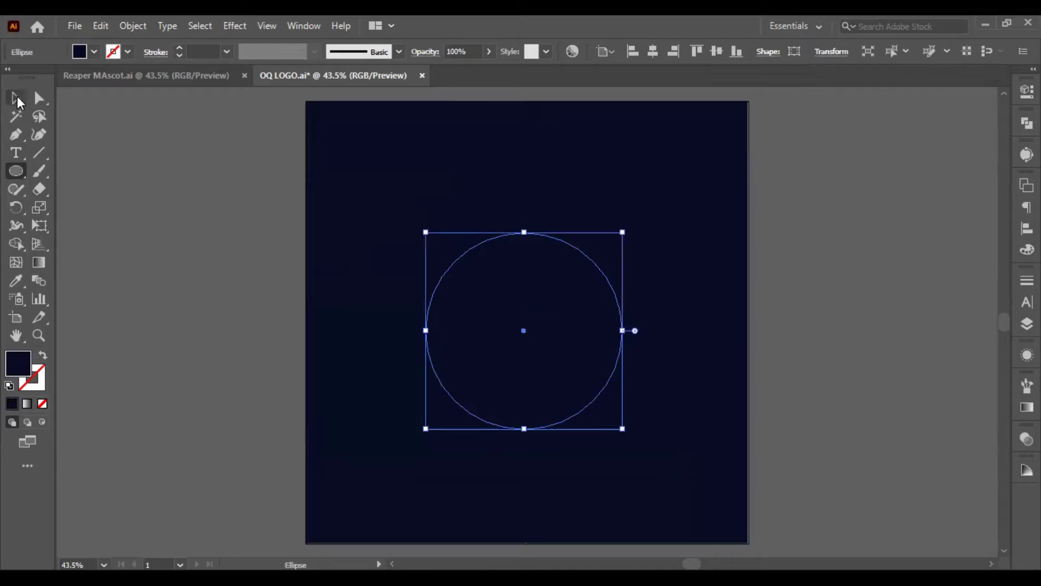
pyautogui.click(16, 100)
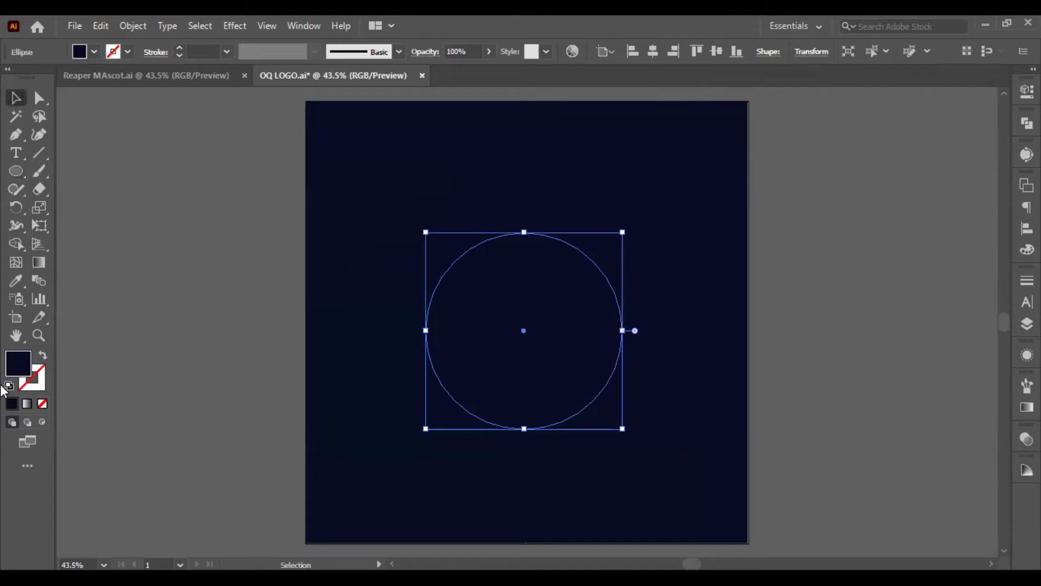
# Fill the circle with off-white #fefffa
pyautogui.doubleClick(26, 369)
pyautogui.write('fefffa')
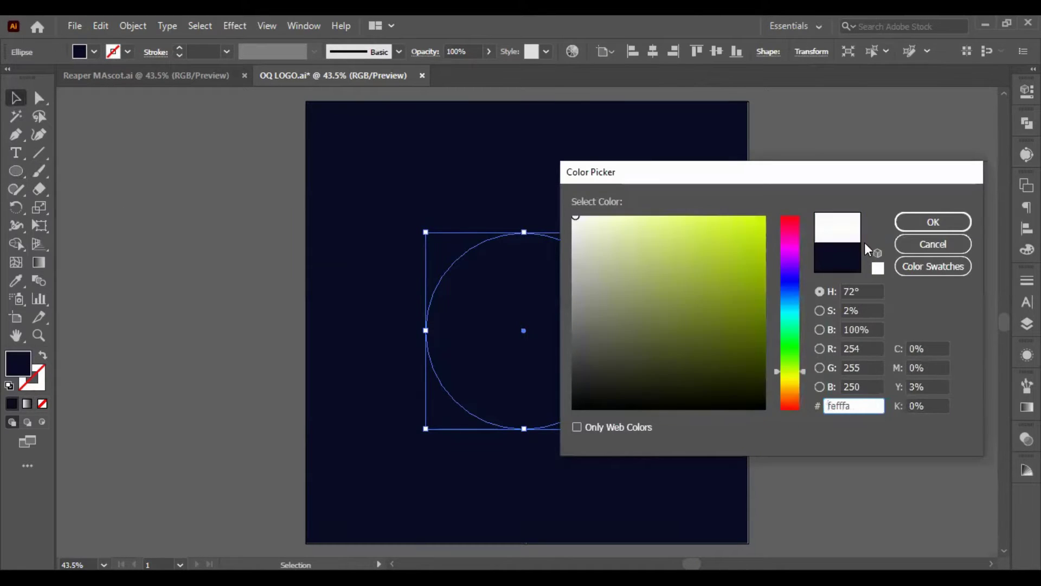
pyautogui.click(914, 227)
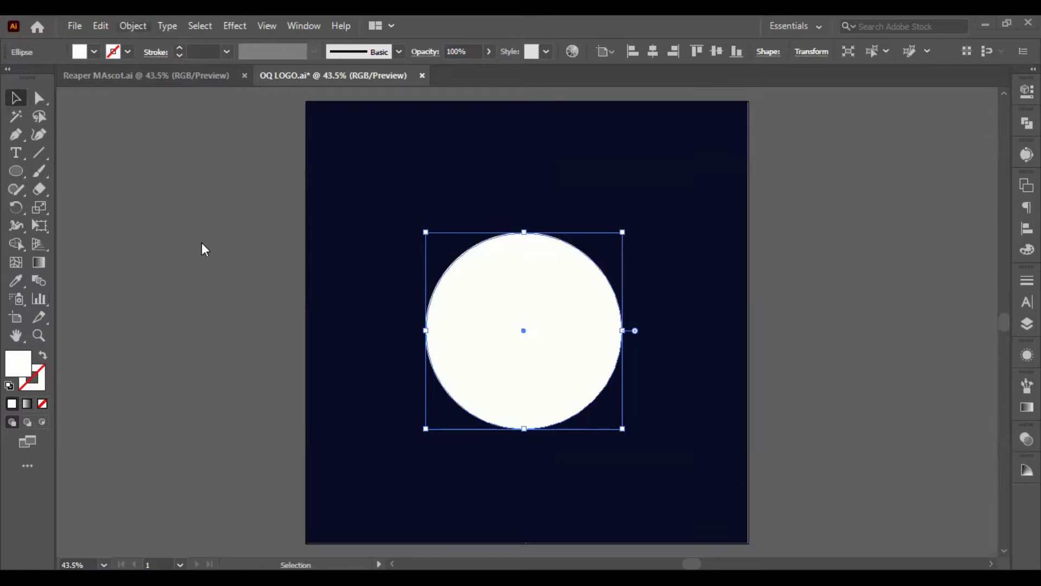
# Offset the circle's path by -50 px to create a smaller concentric circle
pyautogui.hotkey('alt', 'o')
pyautogui.moveTo(213, 383)
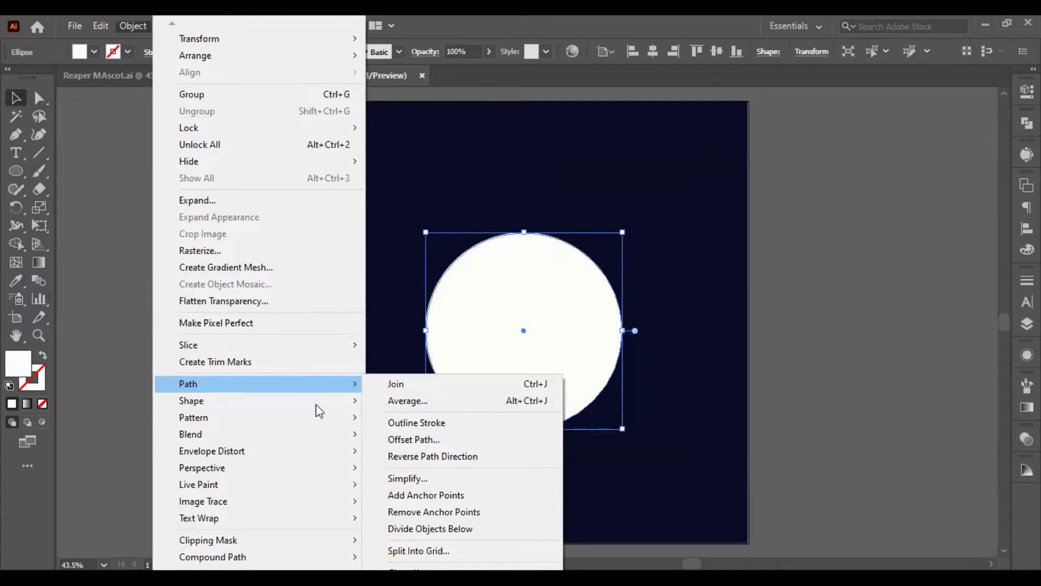
pyautogui.click(457, 440)
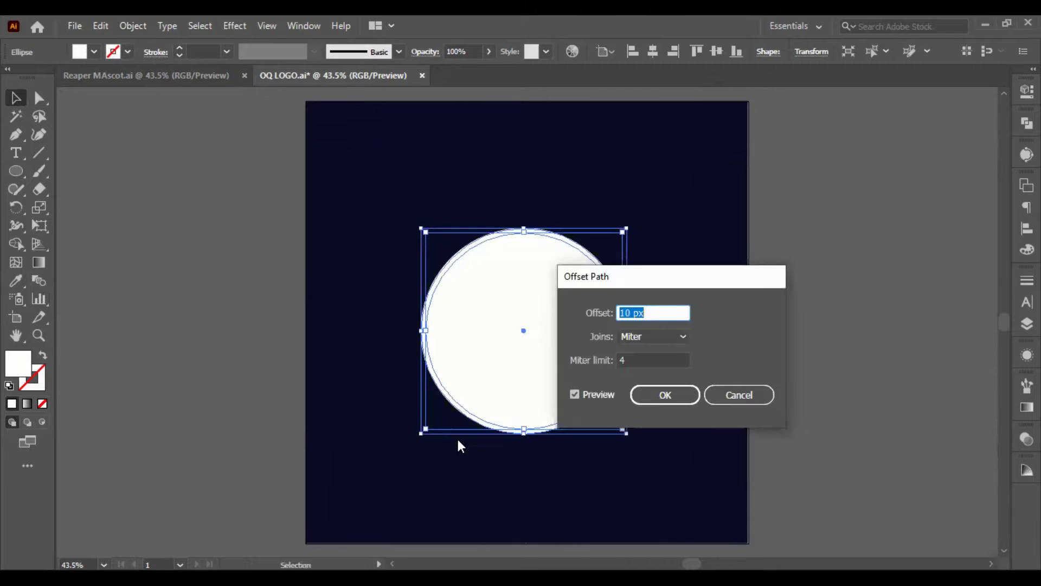
pyautogui.hotkey('shift', 'Down')
pyautogui.hotkey('shift', 'Down')
pyautogui.hotkey('shift', 'Down')
pyautogui.hotkey('shift', 'Down')
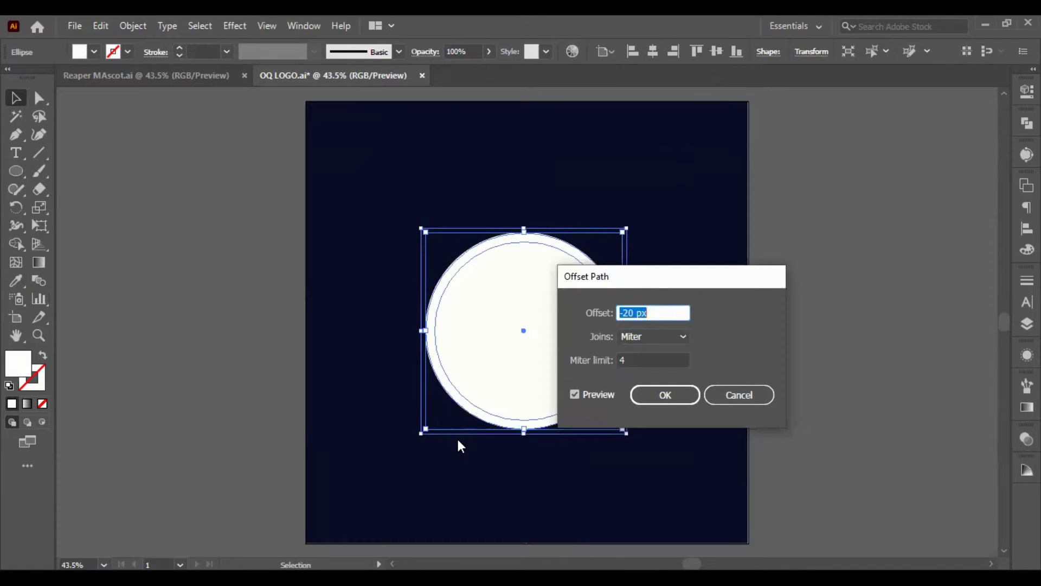
pyautogui.hotkey('shift', 'Down')
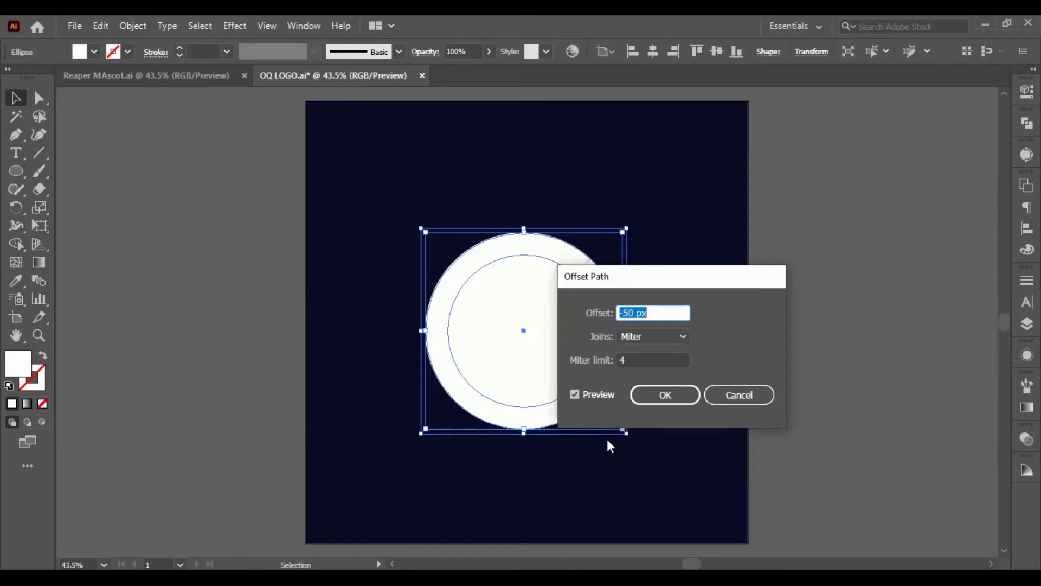
pyautogui.click(650, 395)
pyautogui.click(630, 268)
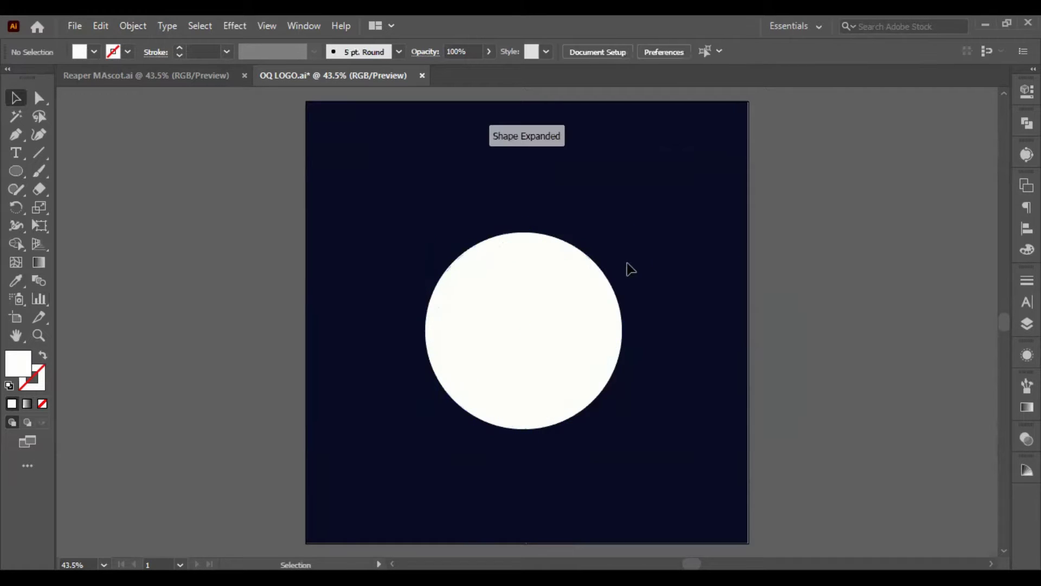
# Subtract the inner circle from the outer one with Minus Front to form a ring
pyautogui.click(594, 276)
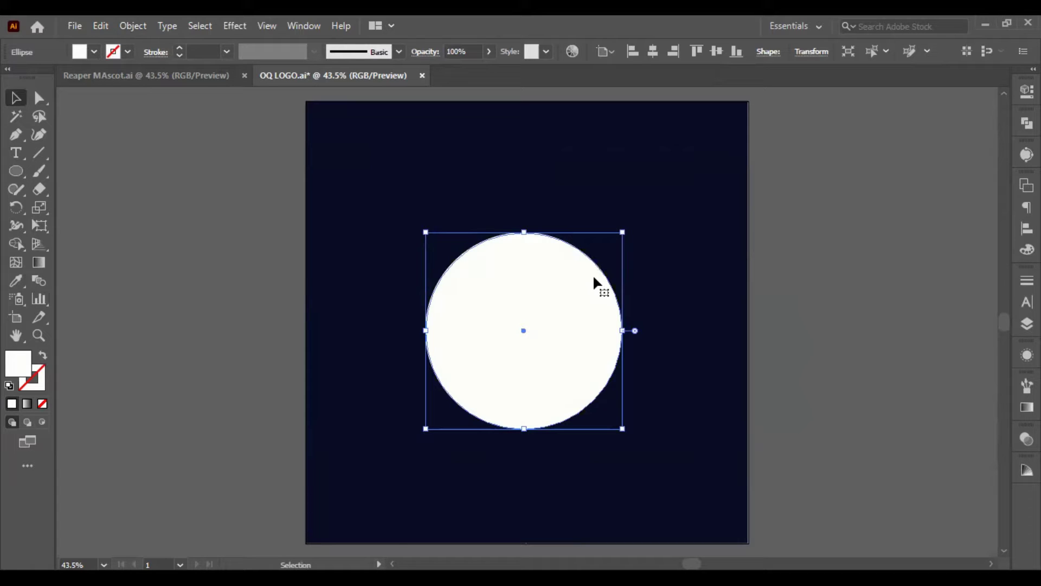
pyautogui.press('a')
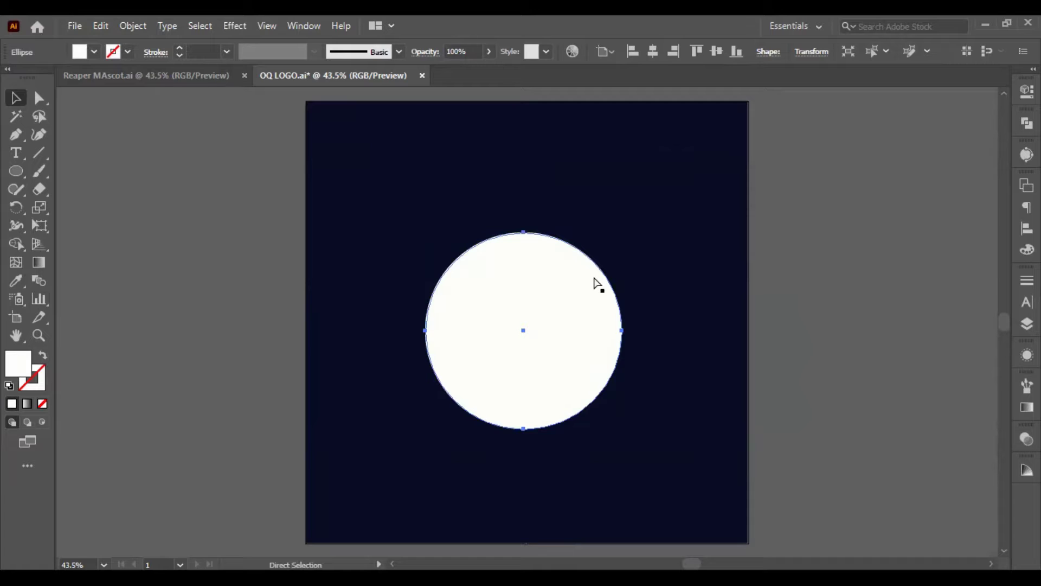
pyautogui.press('v')
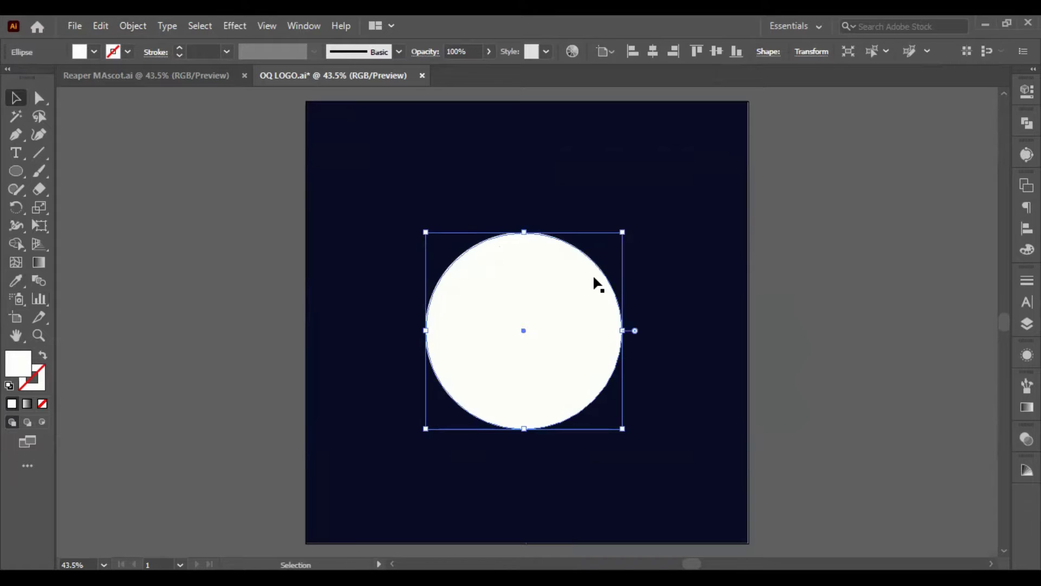
pyautogui.click(669, 455)
pyautogui.click(558, 321)
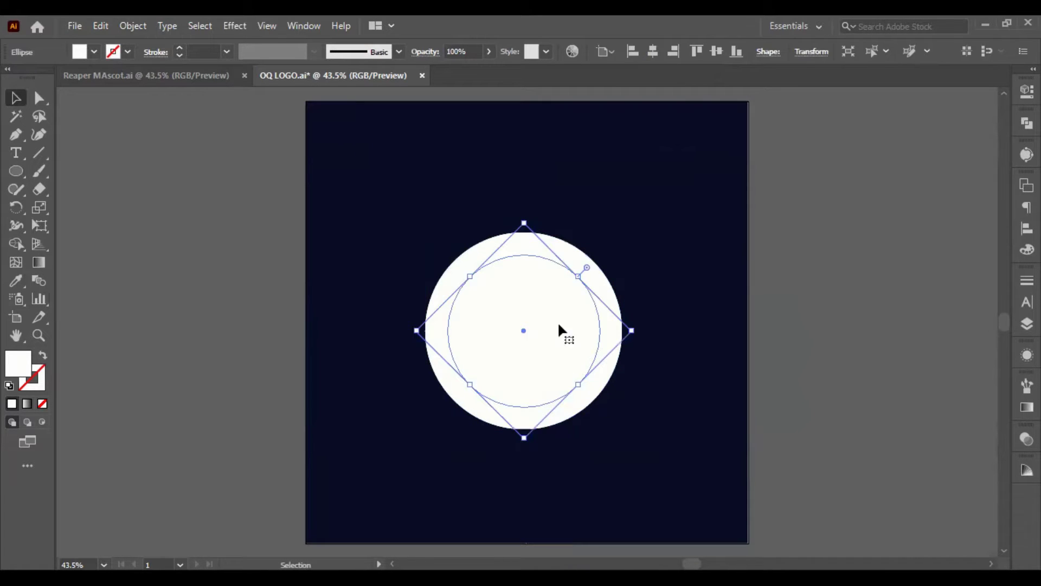
pyautogui.keyDown('shift'); pyautogui.click(571, 246); pyautogui.keyUp('shift')
pyautogui.click(1027, 123)
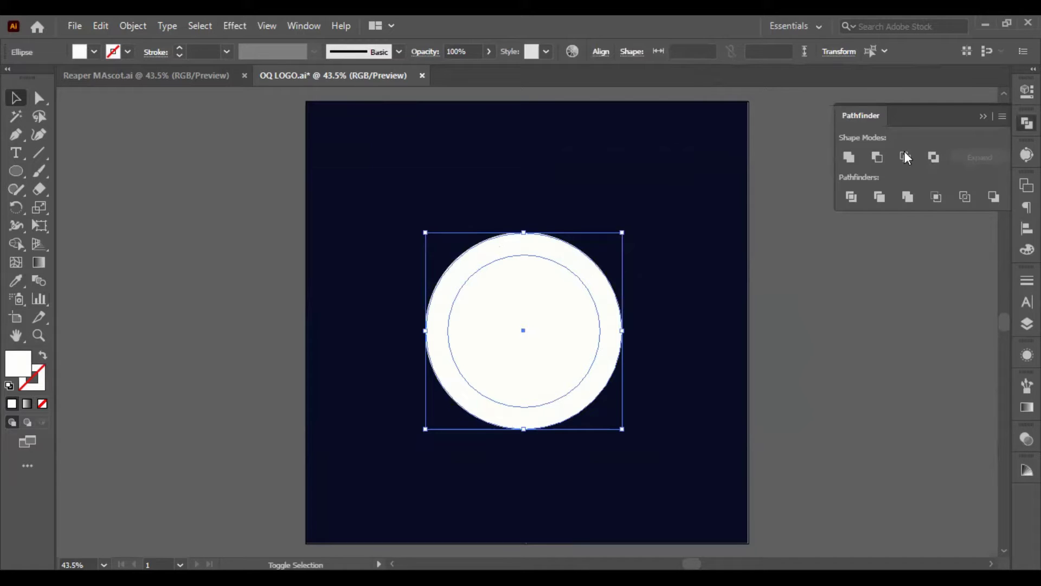
pyautogui.click(877, 157)
# Recolour the full circle behind the ring dark olive and bring it in front of the ring
pyautogui.click(721, 331)
pyautogui.click(561, 320)
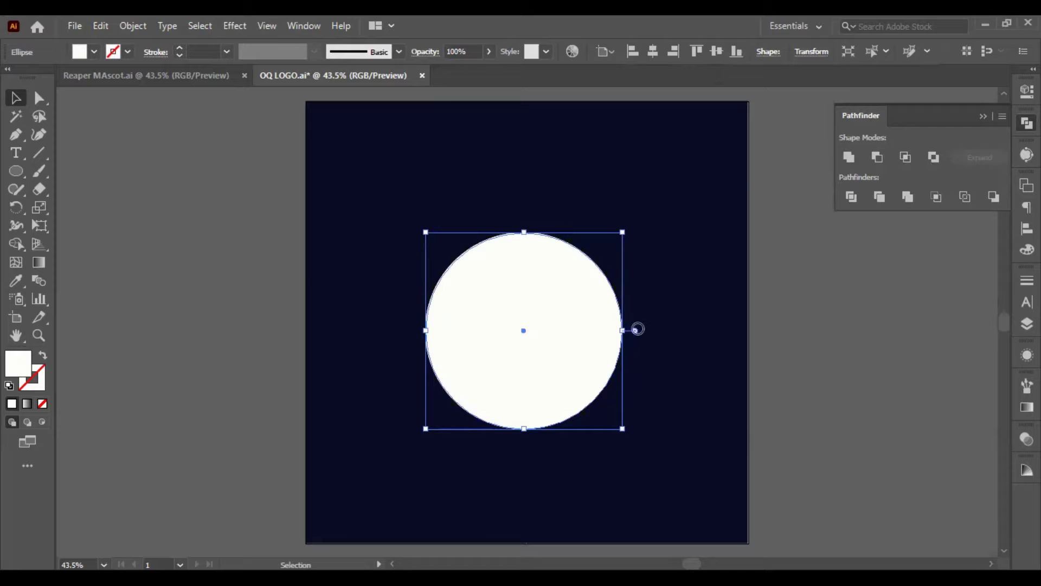
pyautogui.doubleClick(22, 362)
pyautogui.click(944, 221)
pyautogui.click(737, 476)
pyautogui.click(530, 357)
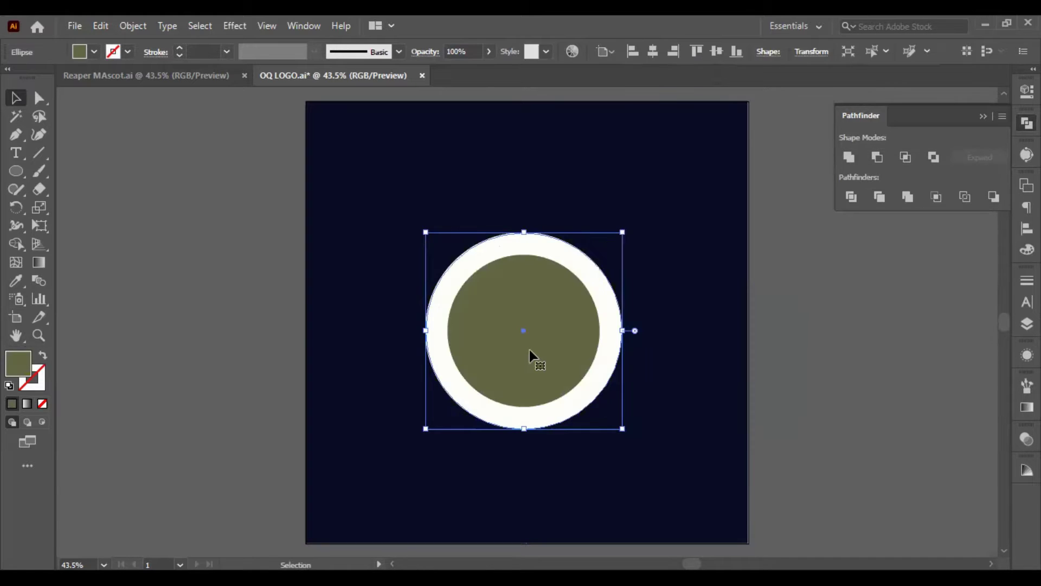
pyautogui.hotkey('ctrl', 'x')
pyautogui.hotkey('ctrl', 'f')
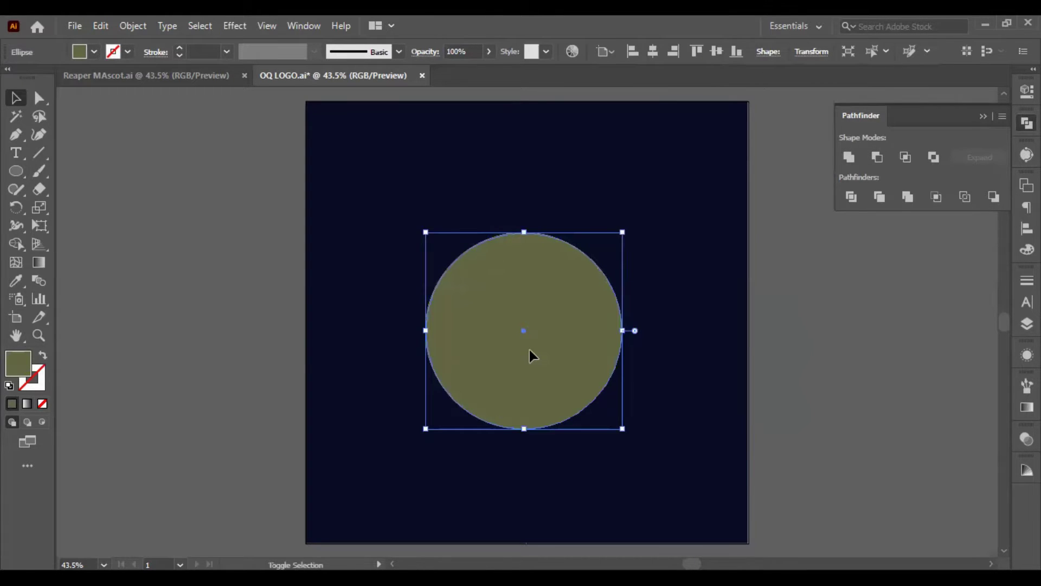
# Move the olive circle horizontally to the right until it sits just beside the white ring
pyautogui.hotkey('shift', 'Right')
pyautogui.hotkey('shift', 'Right')
pyautogui.hotkey('shift', 'Right')
pyautogui.hotkey('shift', 'Right')
pyautogui.hotkey('shift', 'Right')
pyautogui.hotkey('shift', 'Right')
pyautogui.hotkey('shift', 'Right')
pyautogui.hotkey('shift', 'Right')
pyautogui.hotkey('shift', 'Right')
pyautogui.hotkey('shift', 'Right')
pyautogui.hotkey('shift', 'Right')
pyautogui.hotkey('shift', 'Right')
pyautogui.hotkey('shift', 'Right')
pyautogui.hotkey('shift', 'Right')
pyautogui.hotkey('shift', 'Right')
pyautogui.hotkey('shift', 'Right')
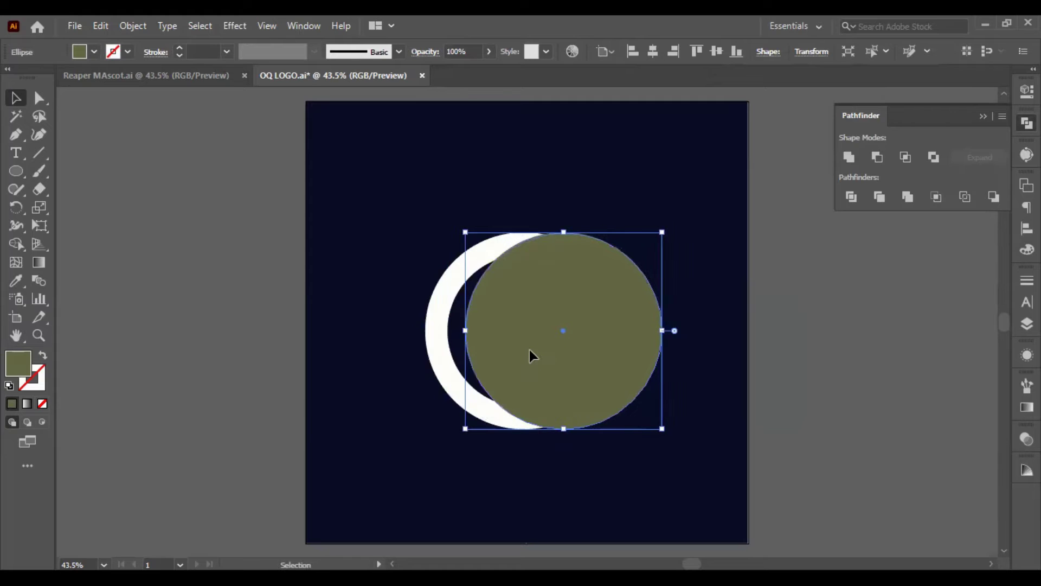
pyautogui.hotkey('shift', 'Right')
pyautogui.hotkey('shift', 'Right')
pyautogui.hotkey('shift', 'Right')
pyautogui.hotkey('shift', 'Right')
pyautogui.hotkey('shift', 'Right')
pyautogui.hotkey('shift', 'Right')
pyautogui.hotkey('shift', 'Right')
pyautogui.hotkey('shift', 'Right')
pyautogui.hotkey('shift', 'Right')
pyautogui.hotkey('shift', 'Right')
pyautogui.hotkey('shift', 'Right')
pyautogui.hotkey('shift', 'Right')
pyautogui.hotkey('shift', 'Right')
pyautogui.hotkey('shift', 'Right')
pyautogui.hotkey('shift', 'Right')
pyautogui.hotkey('shift', 'Right')
pyautogui.hotkey('shift', 'Right')
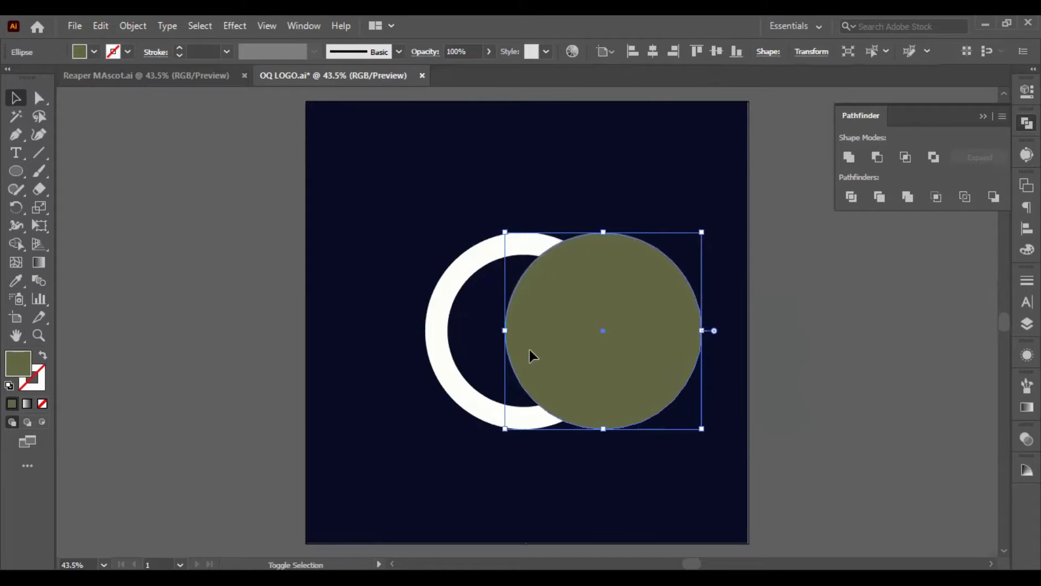
pyautogui.hotkey('shift', 'Right')
pyautogui.hotkey('shift', 'Right')
pyautogui.hotkey('shift', 'Right')
pyautogui.hotkey('shift', 'Right')
pyautogui.hotkey('shift', 'Right')
pyautogui.hotkey('shift', 'Right')
pyautogui.hotkey('shift', 'Right')
pyautogui.hotkey('shift', 'Right')
pyautogui.hotkey('shift', 'Right')
pyautogui.hotkey('shift', 'Right')
pyautogui.hotkey('shift', 'Right')
pyautogui.hotkey('shift', 'Right')
pyautogui.hotkey('shift', 'Right')
pyautogui.hotkey('shift', 'Right')
pyautogui.hotkey('shift', 'Right')
pyautogui.hotkey('shift', 'Right')
pyautogui.hotkey('shift', 'Right')
pyautogui.hotkey('shift', 'Right')
pyautogui.hotkey('shift', 'Right')
pyautogui.hotkey('shift', 'Right')
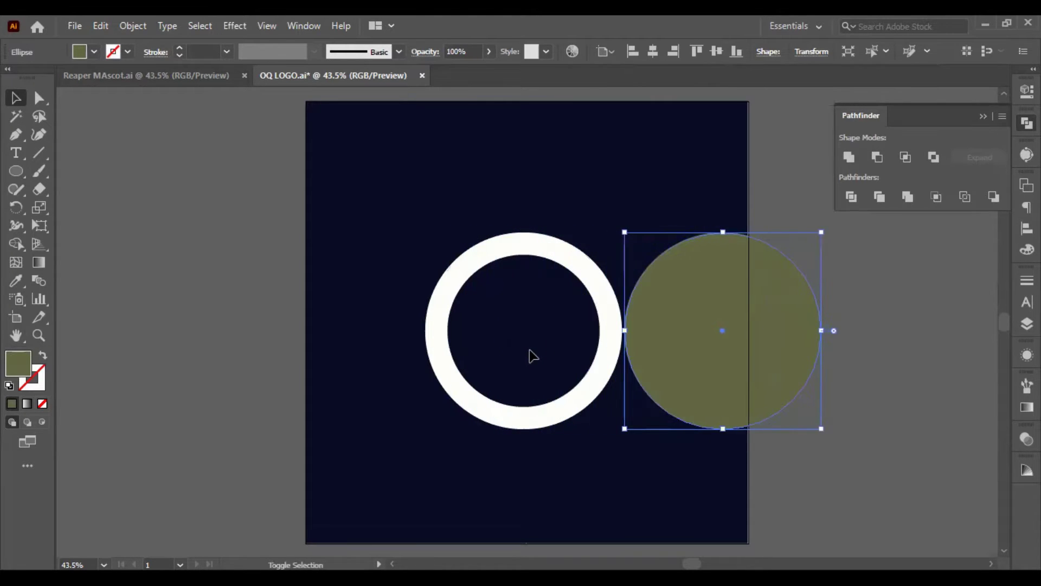
# Offset the white ring's path by 10 px and unite the result with the ring to thicken it
pyautogui.click(472, 258)
pyautogui.click(147, 26)
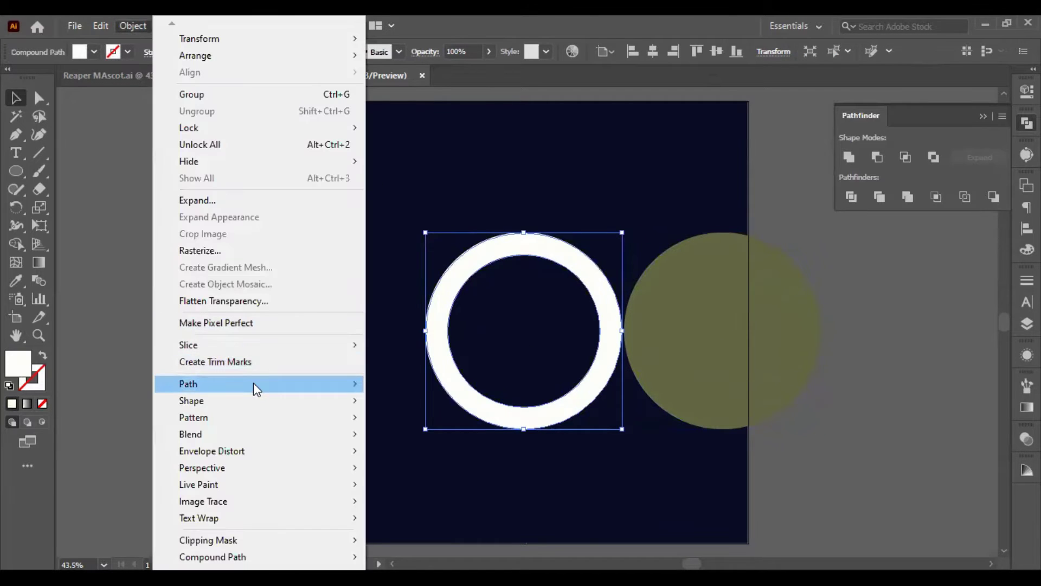
pyautogui.moveTo(253, 382)
pyautogui.click(384, 444)
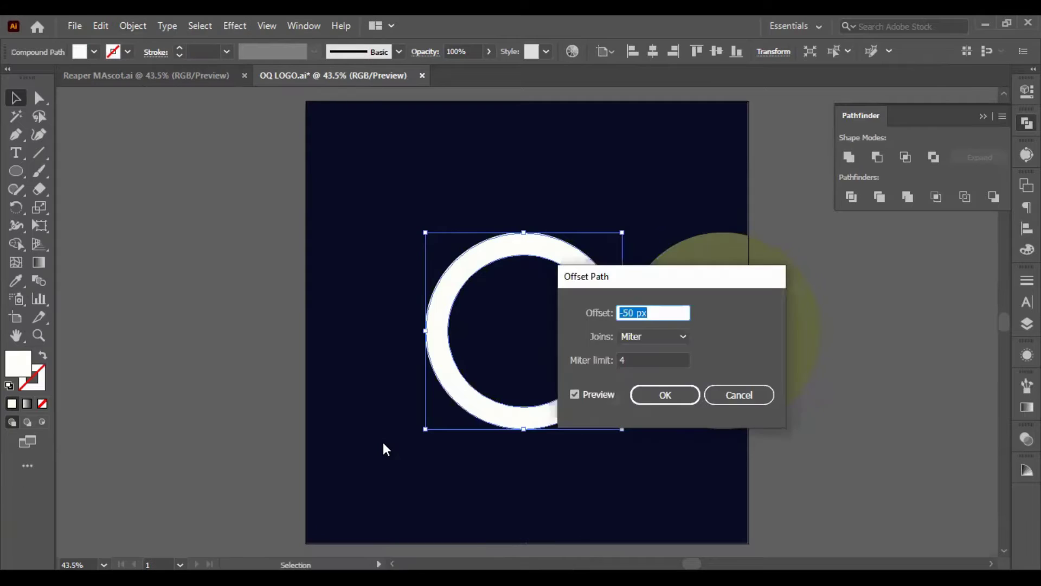
pyautogui.write('0')
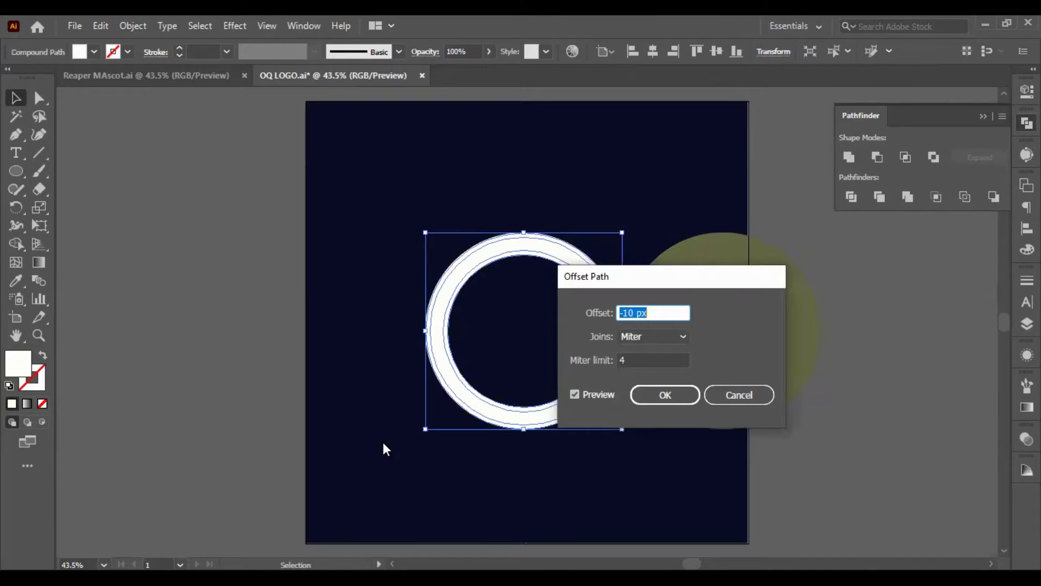
pyautogui.hotkey('shift', 'Up')
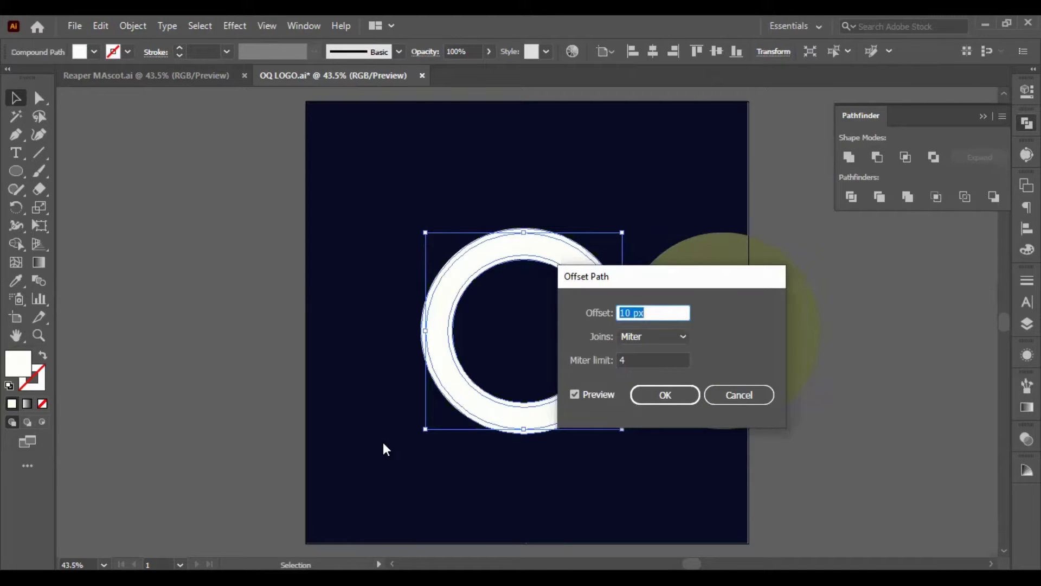
pyautogui.click(675, 395)
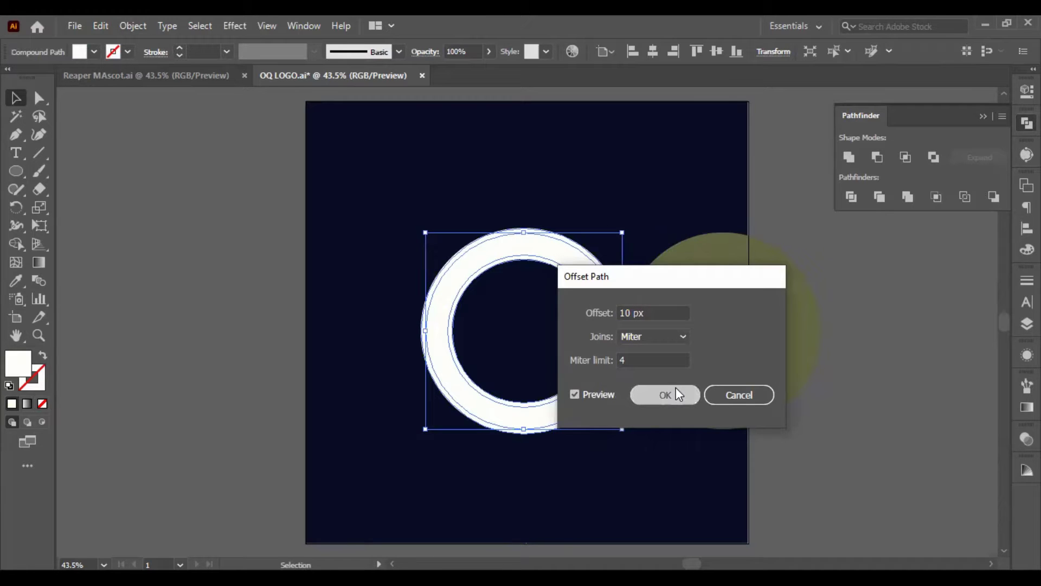
pyautogui.click(853, 156)
pyautogui.click(895, 295)
# Move the olive circle horizontally left until it covers nearly the right half of the white ring
pyautogui.click(795, 341)
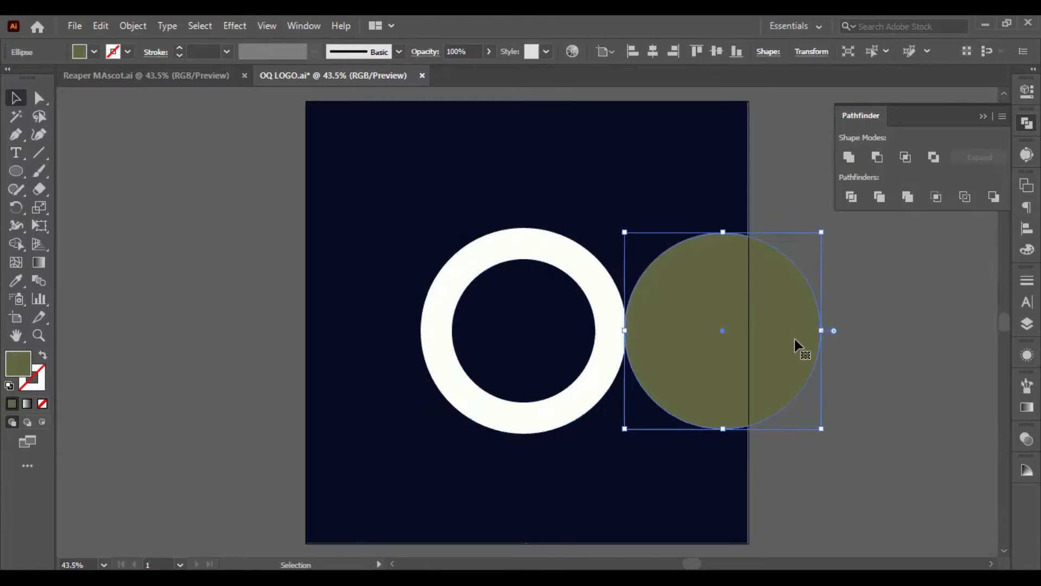
pyautogui.hotkey('shift', 'Right')
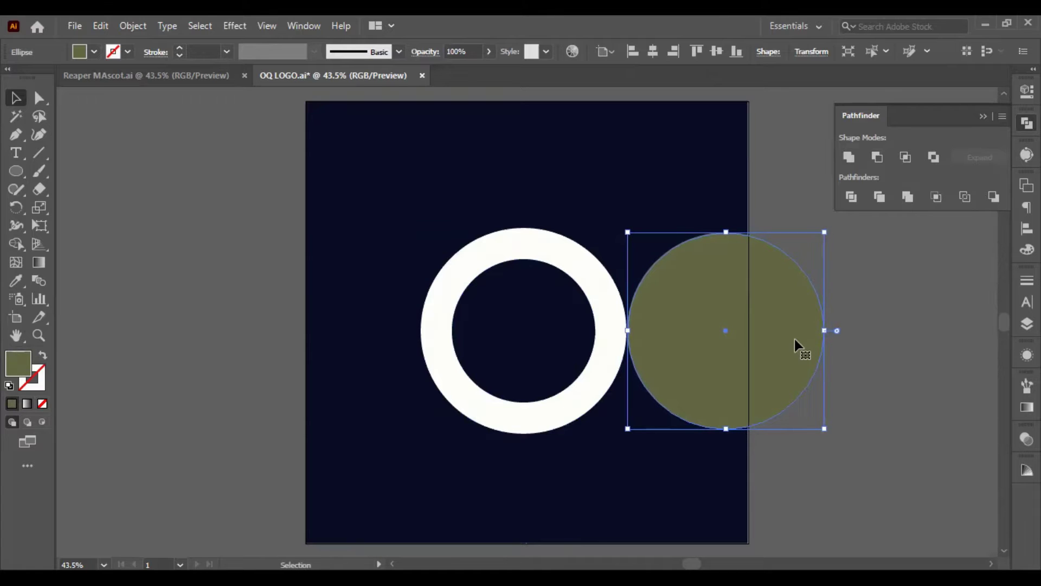
pyautogui.hotkey('shift', 'Left')
pyautogui.hotkey('shift', 'Left')
pyautogui.hotkey('shift', 'Left')
pyautogui.hotkey('shift', 'Left')
pyautogui.hotkey('shift', 'Left')
pyautogui.hotkey('shift', 'Left')
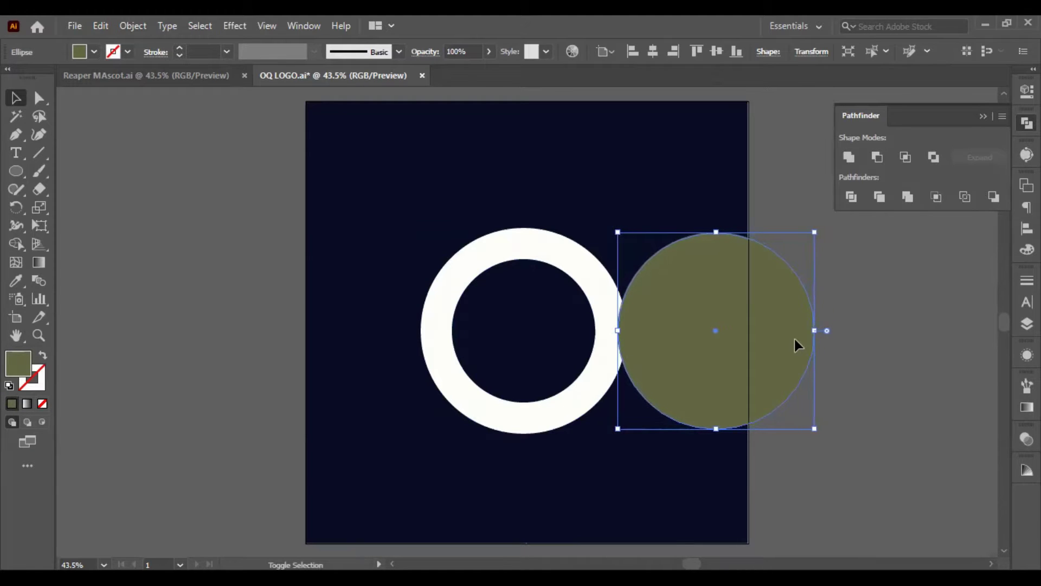
pyautogui.hotkey('shift', 'Left')
pyautogui.hotkey('shift', 'Left')
pyautogui.hotkey('shift', 'Left')
pyautogui.hotkey('shift', 'Left')
pyautogui.hotkey('shift', 'Left')
pyautogui.hotkey('shift', 'Left')
pyautogui.hotkey('shift', 'Left')
pyautogui.hotkey('shift', 'Left')
pyautogui.hotkey('shift', 'Left')
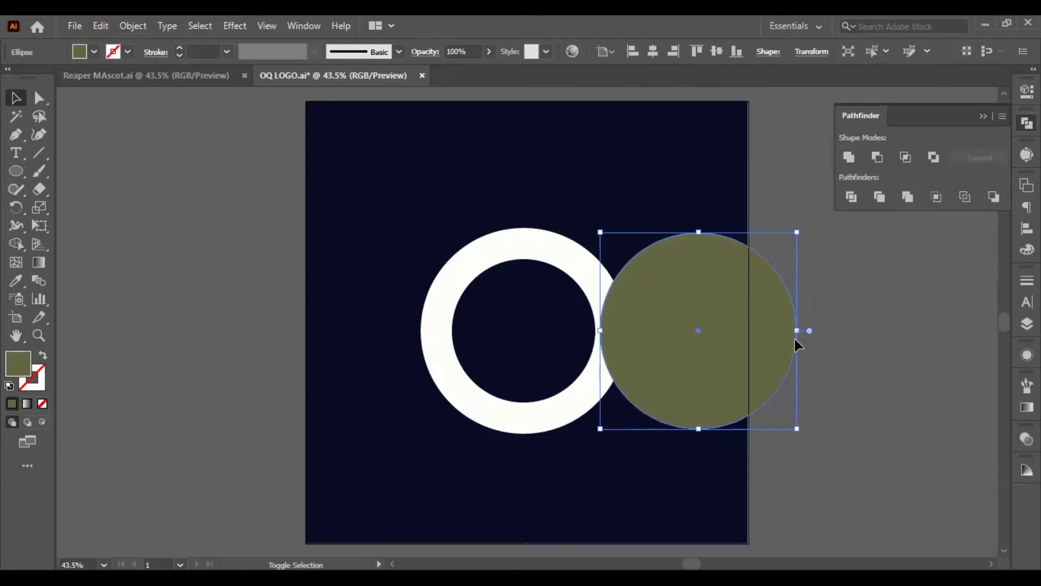
pyautogui.hotkey('shift', 'Left')
pyautogui.hotkey('shift', 'Left')
pyautogui.hotkey('shift', 'Left')
pyautogui.hotkey('shift', 'Left')
pyautogui.hotkey('shift', 'Left')
pyautogui.hotkey('shift', 'Left')
pyautogui.hotkey('shift', 'Left')
pyautogui.hotkey('shift', 'Left')
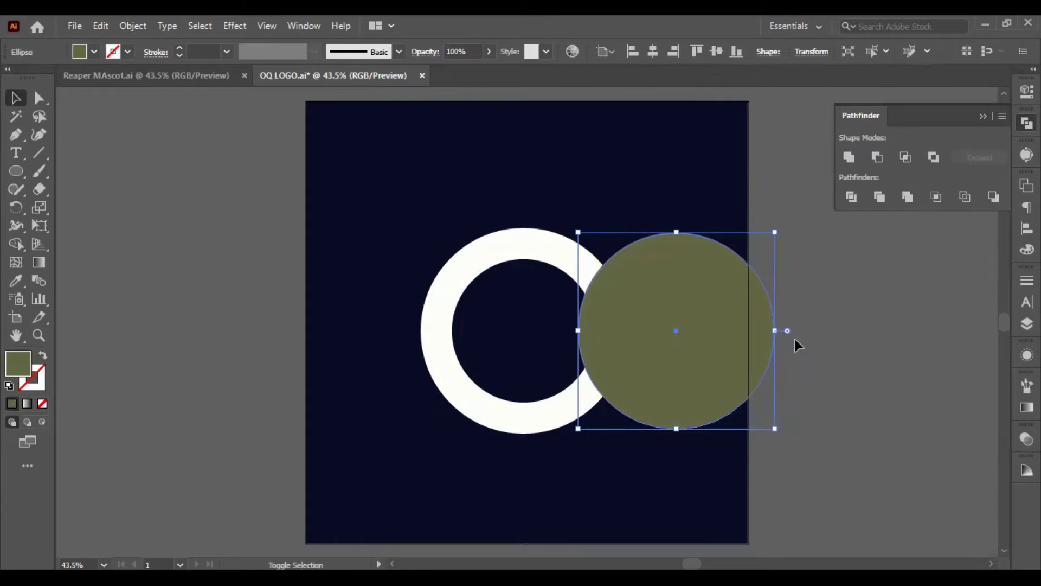
pyautogui.hotkey('shift', 'Left')
pyautogui.hotkey('shift', 'Left')
pyautogui.hotkey('shift', 'Left')
pyautogui.hotkey('shift', 'Left')
pyautogui.hotkey('shift', 'Left')
pyautogui.hotkey('shift', 'Left')
pyautogui.hotkey('shift', 'Left')
pyautogui.hotkey('shift', 'Left')
pyautogui.hotkey('shift', 'Left')
pyautogui.hotkey('shift', 'Left')
pyautogui.hotkey('shift', 'Left')
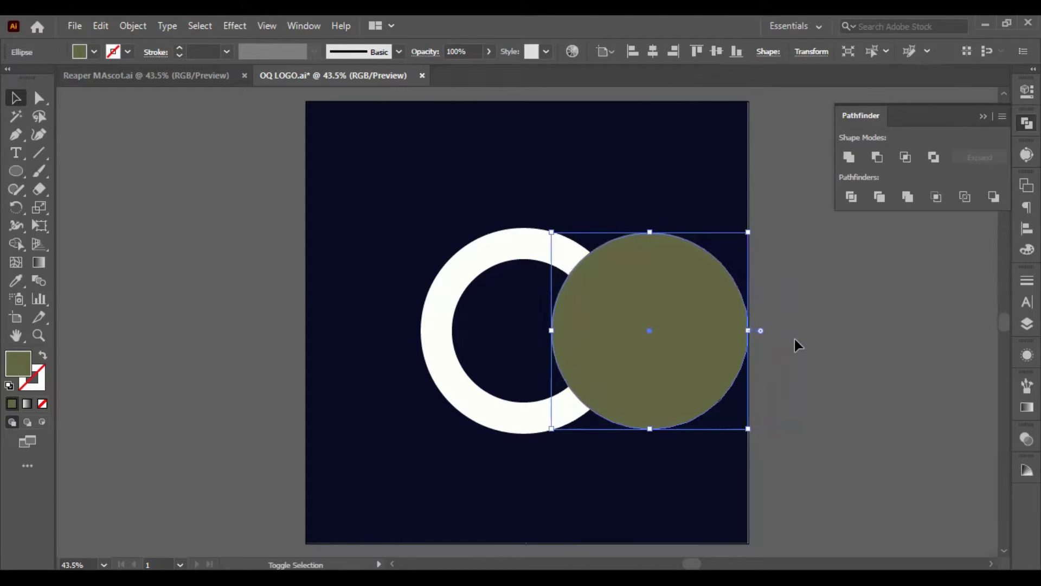
pyautogui.hotkey('shift', 'Left')
pyautogui.hotkey('shift', 'Left')
pyautogui.hotkey('shift', 'Left')
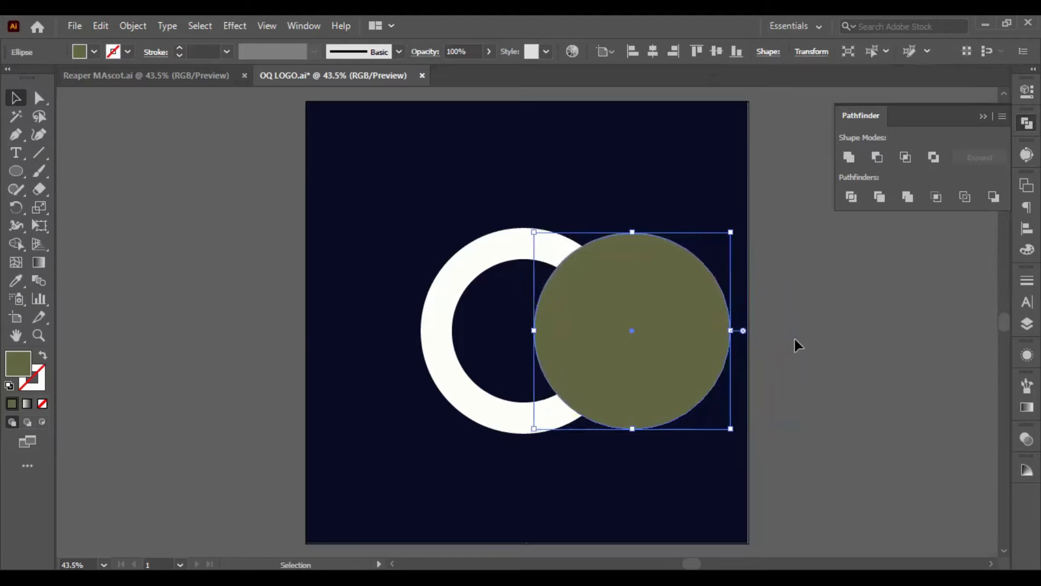
pyautogui.click(538, 109)
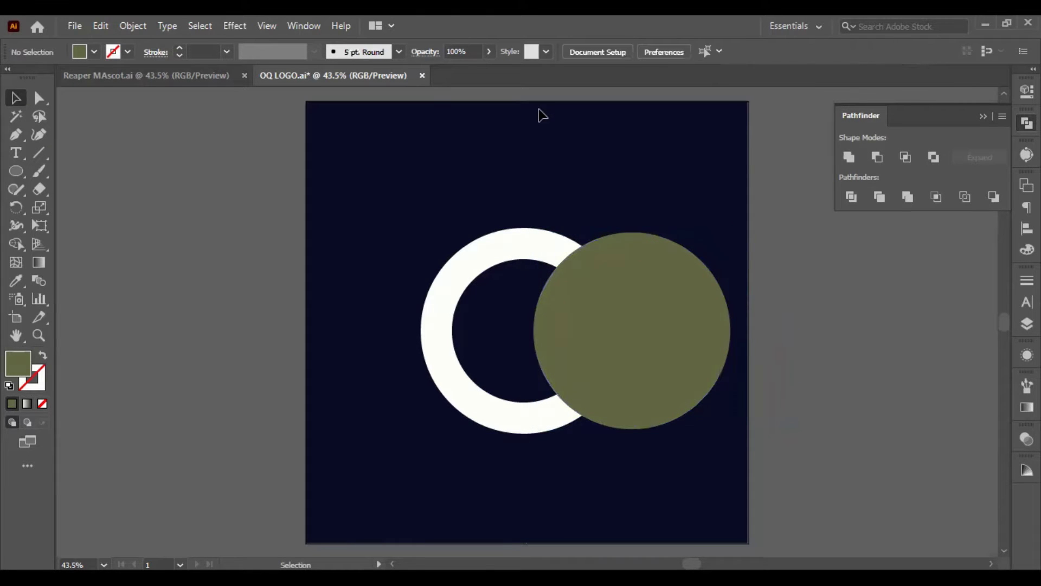
pyautogui.click(531, 262)
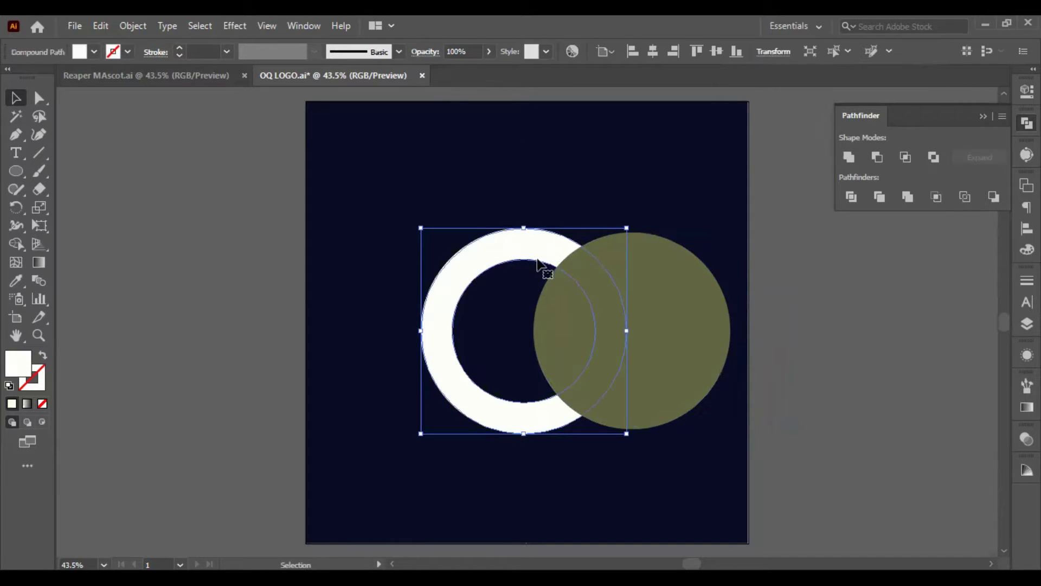
# Move the olive circle horizontally back to the right to reduce its overlap with the white ring
pyautogui.click(589, 285)
pyautogui.hotkey('shift', 'Right')
pyautogui.hotkey('shift', 'Right')
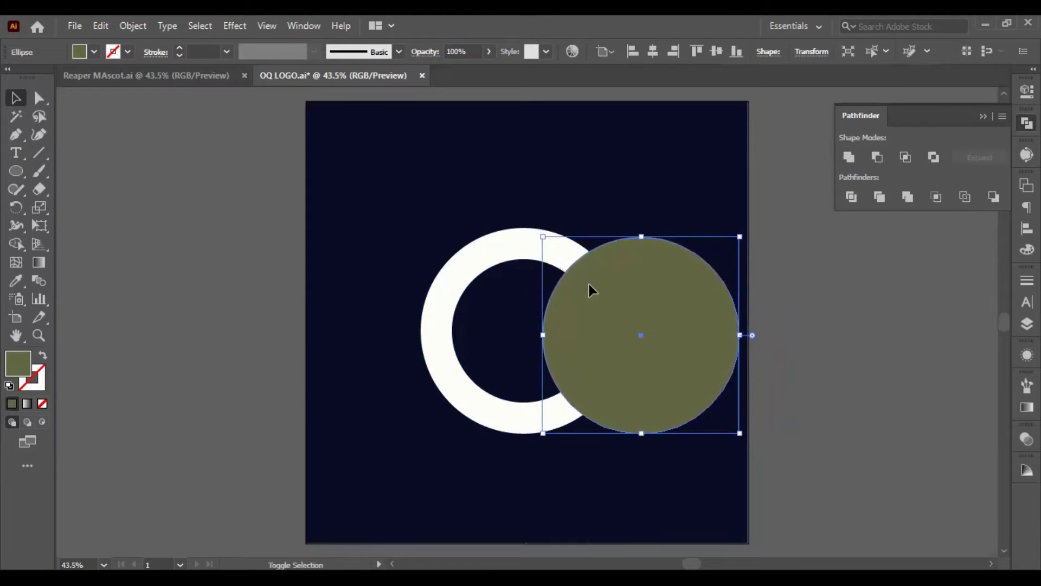
pyautogui.hotkey('shift', 'Right')
pyautogui.hotkey('shift', 'Right')
pyautogui.hotkey('shift', 'Right')
pyautogui.hotkey('shift', 'Right')
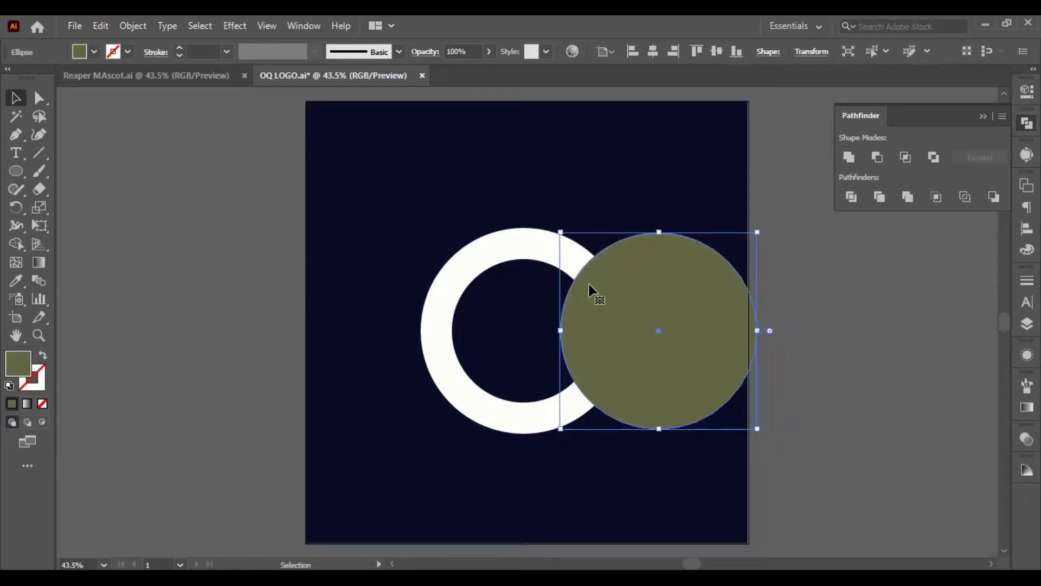
# Nudge the olive circle horizontally left until its left edge sits slightly right of the white ring's centre
pyautogui.moveTo(516, 213); pyautogui.dragTo(627, 353)
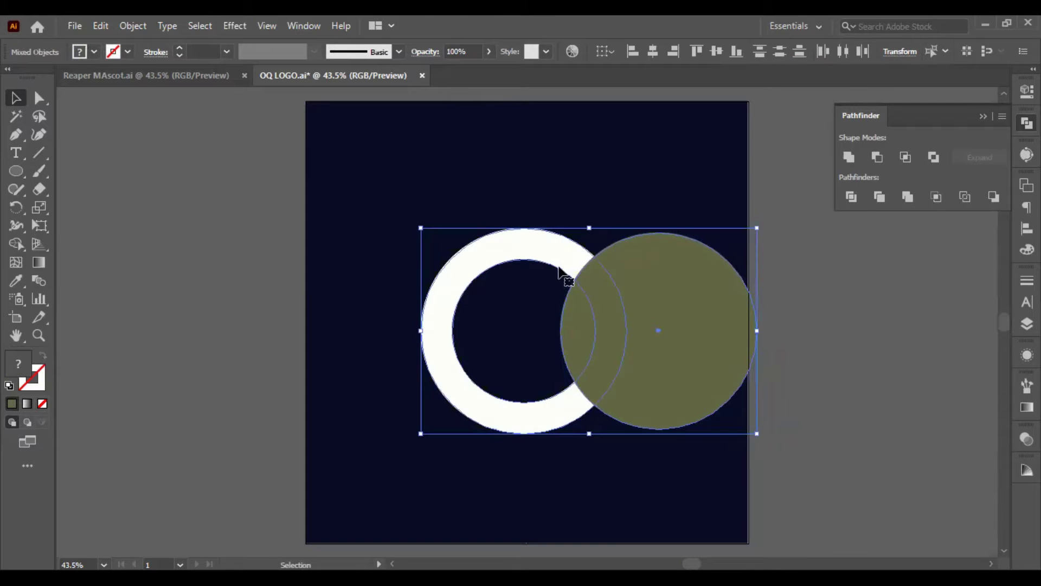
pyautogui.click(665, 320)
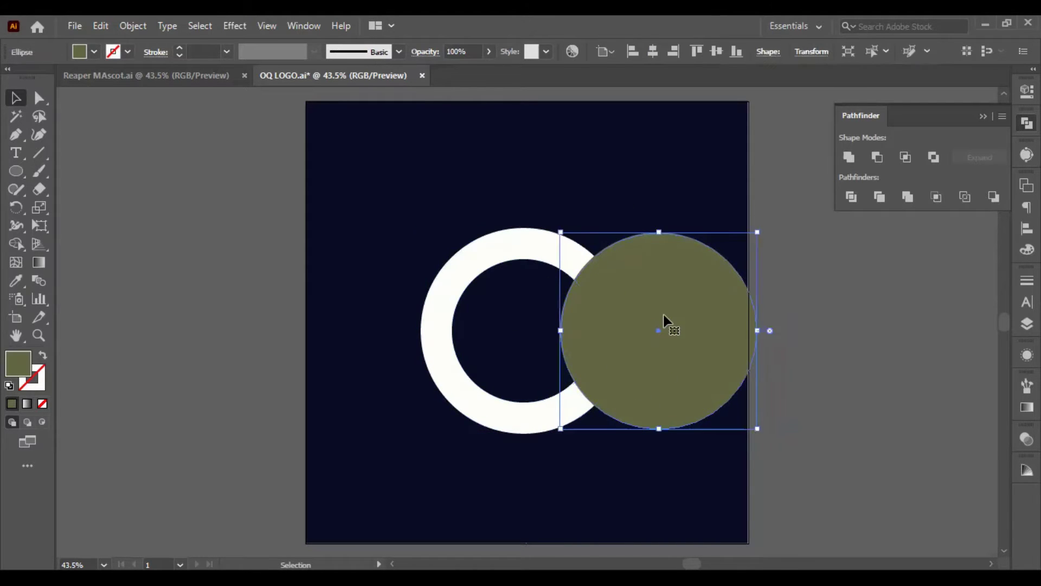
pyautogui.hotkey('shift', 'Left')
pyautogui.hotkey('shift', 'Left')
pyautogui.hotkey('shift', 'Left')
pyautogui.hotkey('shift', 'Left')
pyautogui.hotkey('shift', 'Left')
pyautogui.hotkey('shift', 'Left')
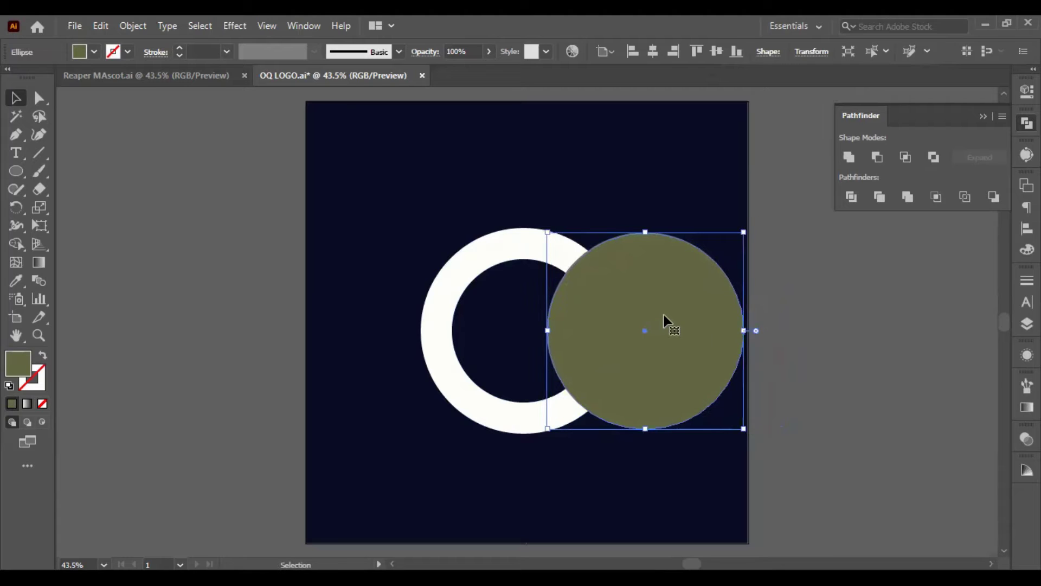
pyautogui.keyDown('shift'); pyautogui.click(548, 244); pyautogui.keyUp('shift')
pyautogui.click(1027, 228)
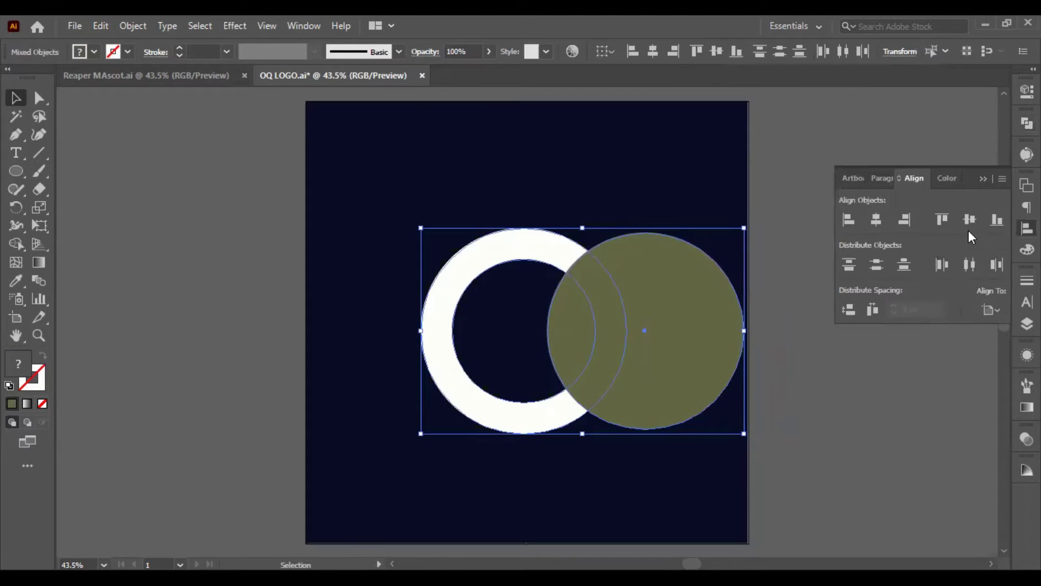
pyautogui.click(877, 412)
pyautogui.click(604, 314)
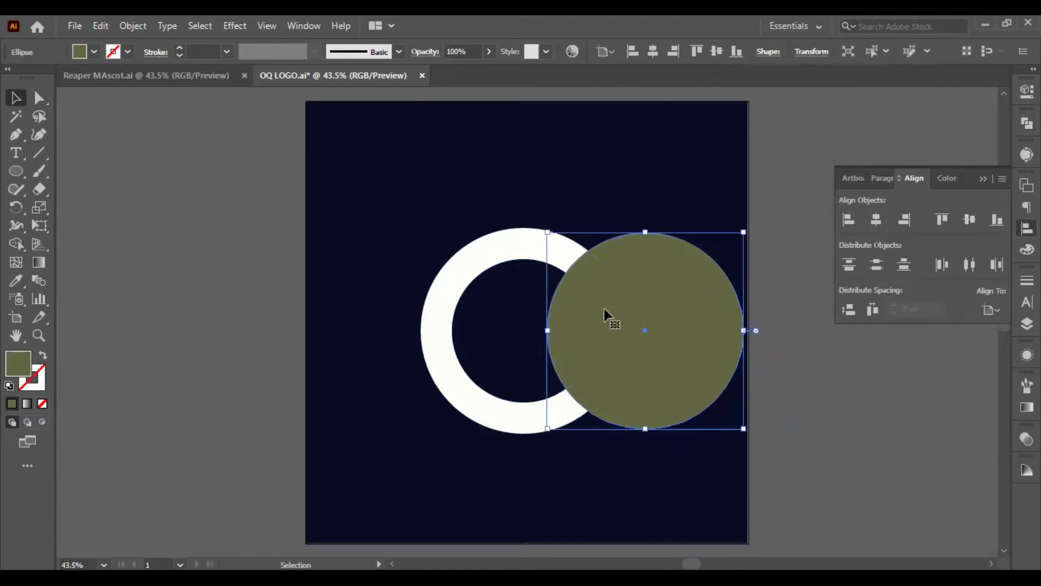
pyautogui.hotkey('shift', 'Left')
pyautogui.hotkey('shift', 'Left')
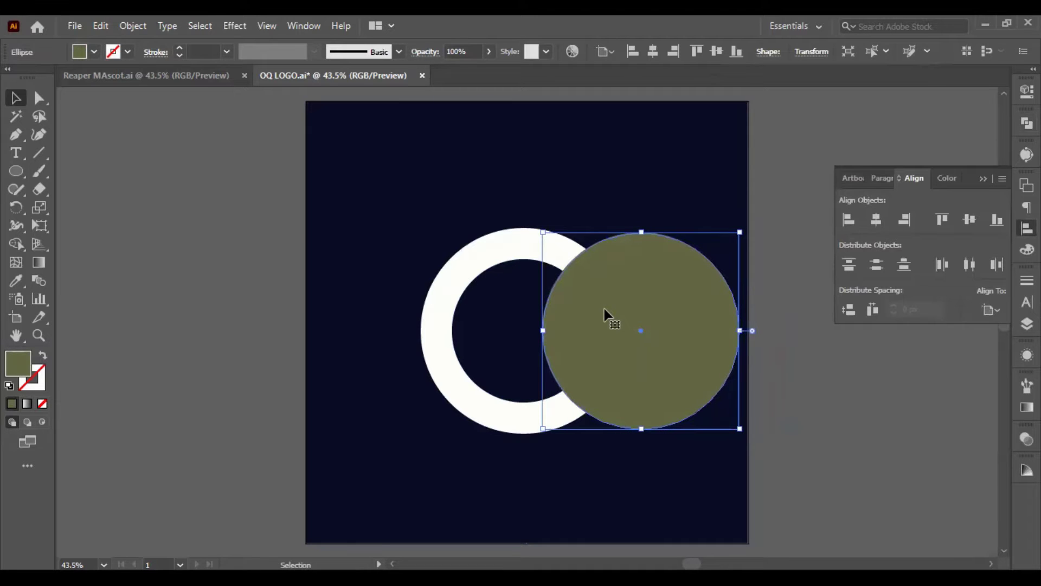
pyautogui.click(553, 190)
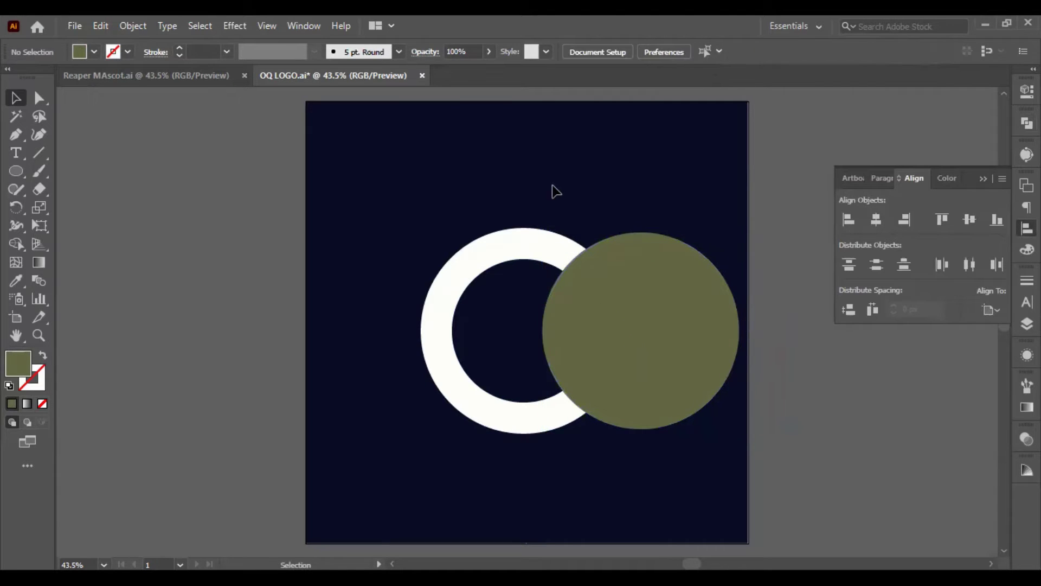
# Duplicate the white ring and olive circle in place and intersect the copies to get a separate shape of their overlap
pyautogui.click(531, 242)
pyautogui.press('a')
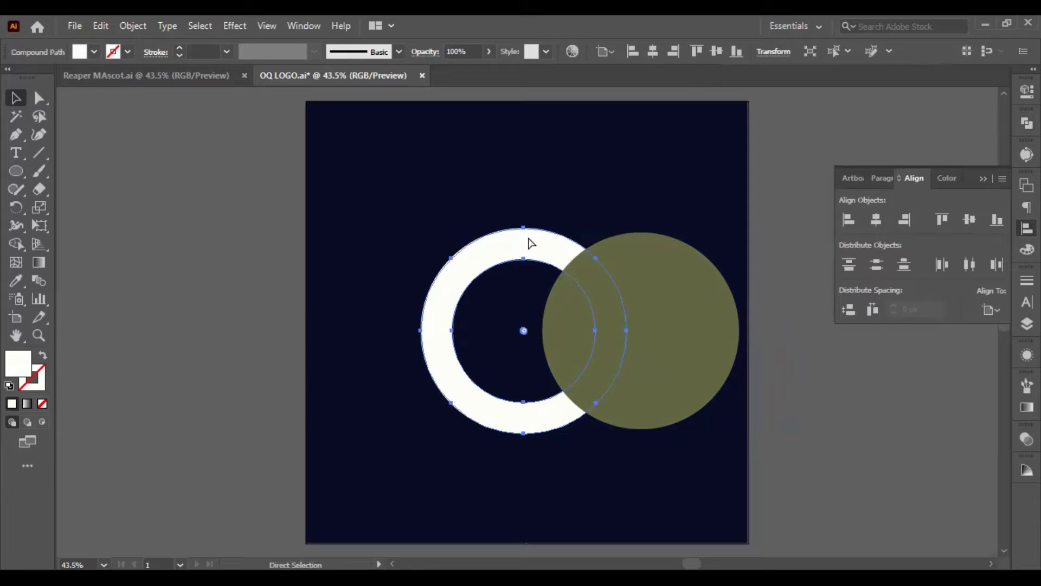
pyautogui.press('v')
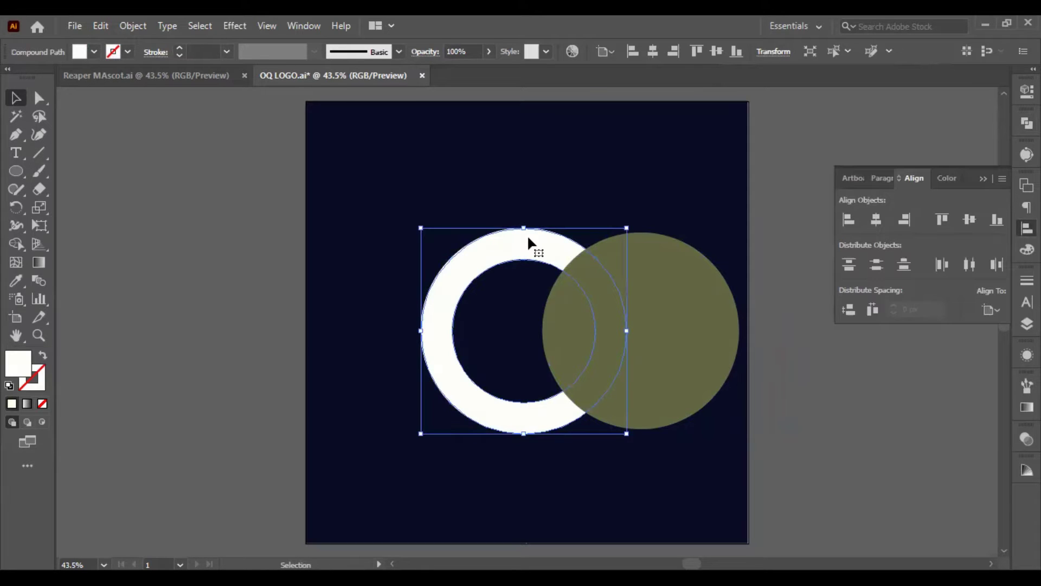
pyautogui.click(687, 325)
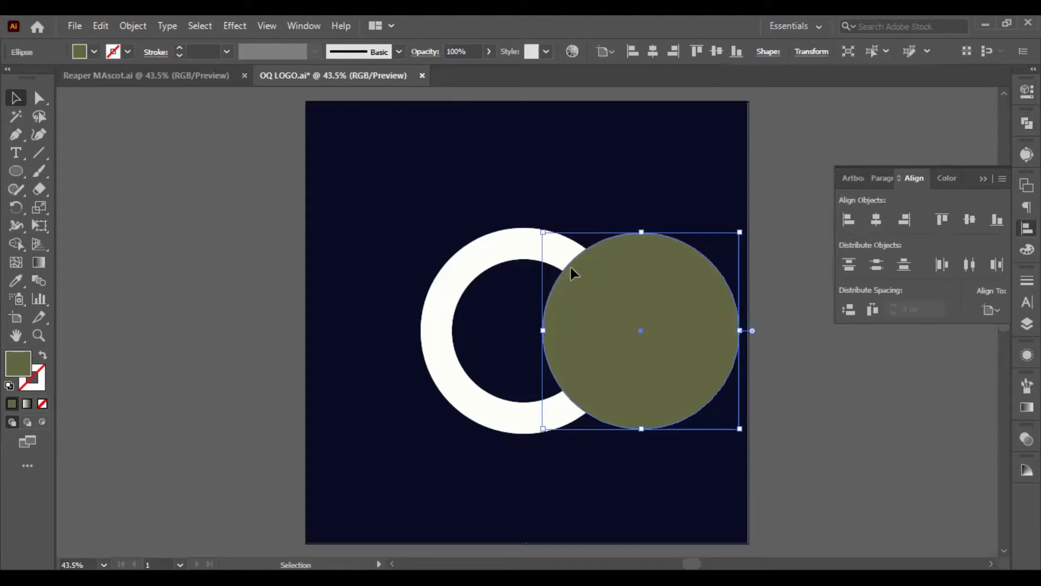
pyautogui.keyDown('shift'); pyautogui.click(526, 252); pyautogui.keyUp('shift')
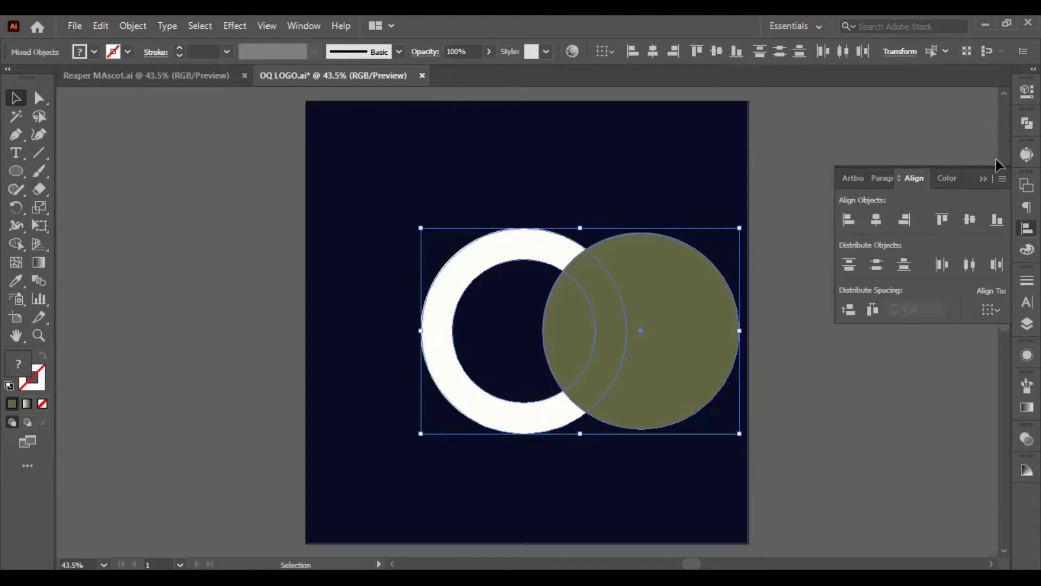
pyautogui.click(1027, 123)
pyautogui.click(905, 157)
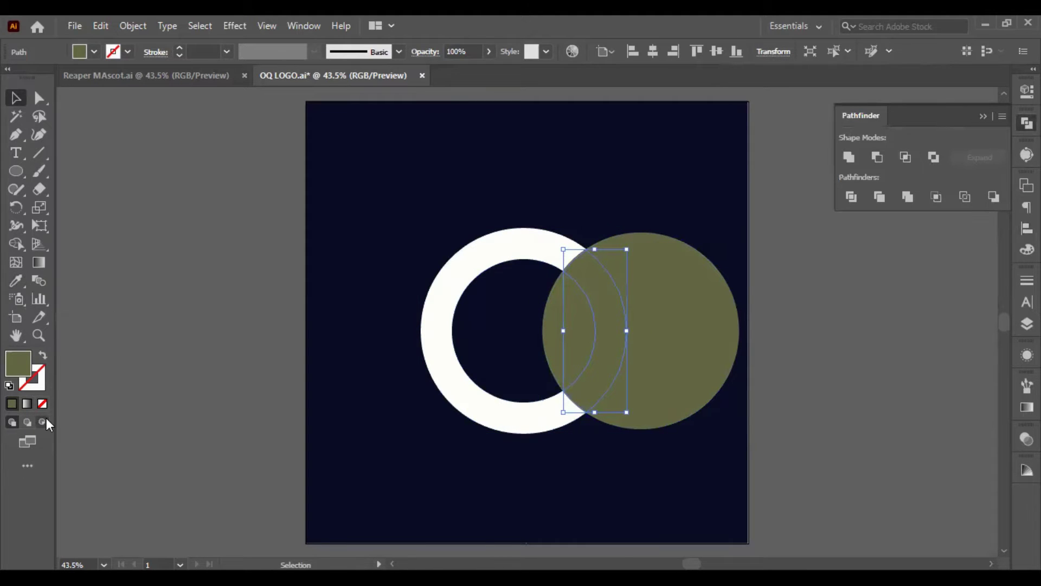
# Fill the intersected arc with bright yellow, hex e8ff06
pyautogui.doubleClick(18, 368)
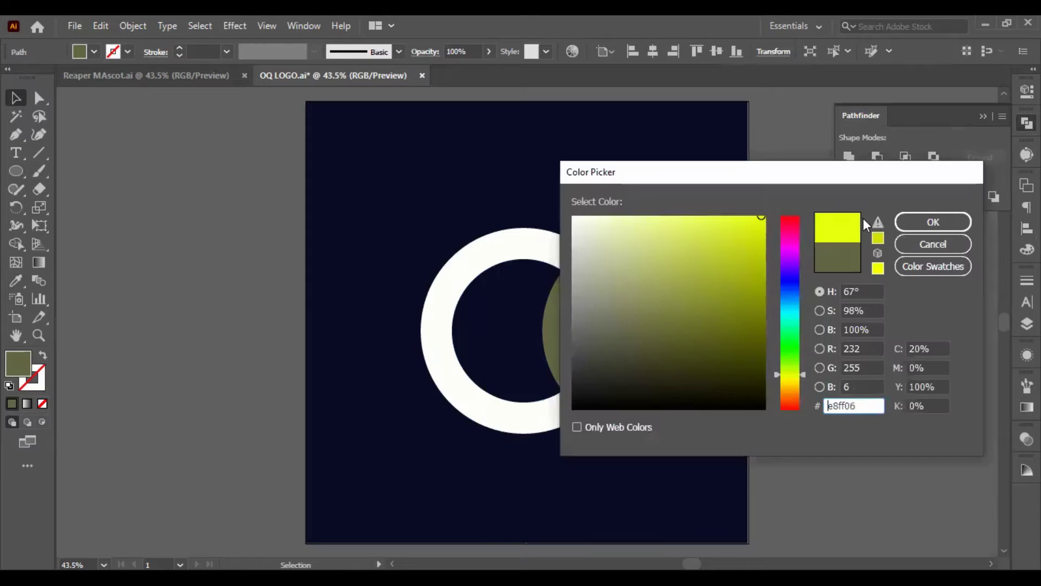
pyautogui.click(908, 229)
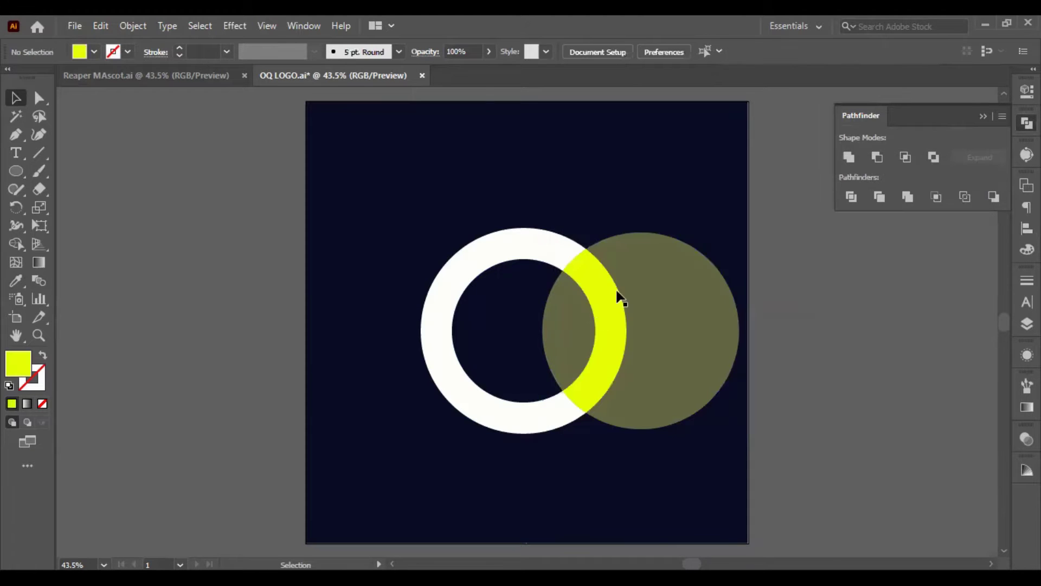
pyautogui.click(664, 299)
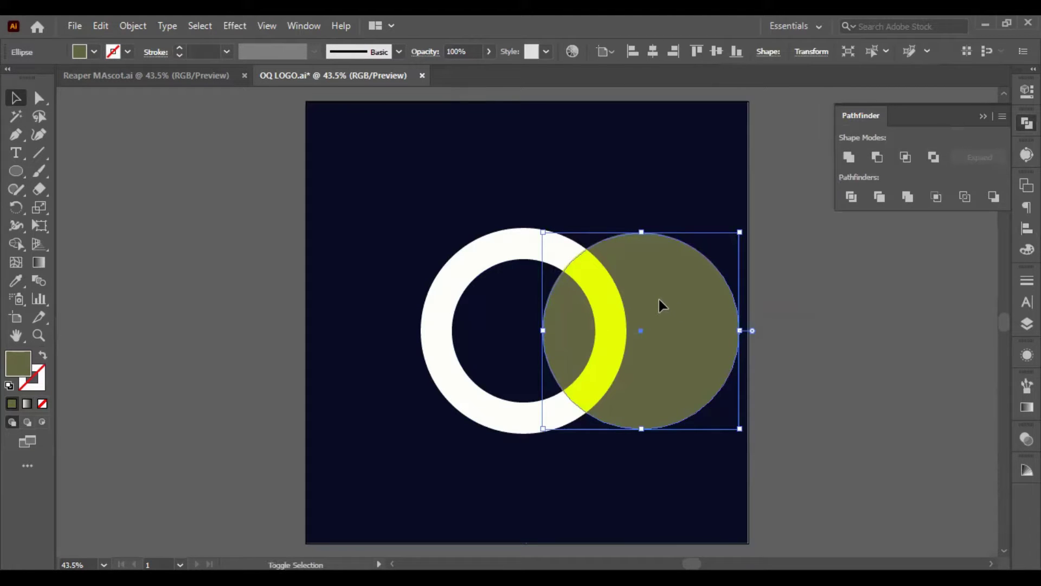
pyautogui.keyDown('shift'); pyautogui.click(659, 299); pyautogui.keyUp('shift')
pyautogui.keyDown('shift'); pyautogui.click(550, 243); pyautogui.keyUp('shift')
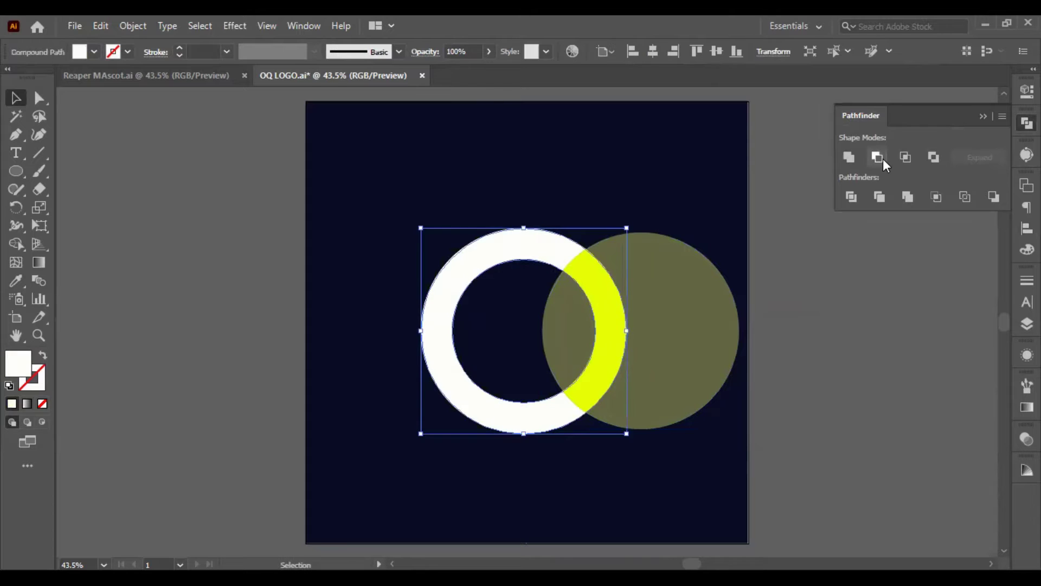
pyautogui.click(770, 330)
pyautogui.click(713, 331)
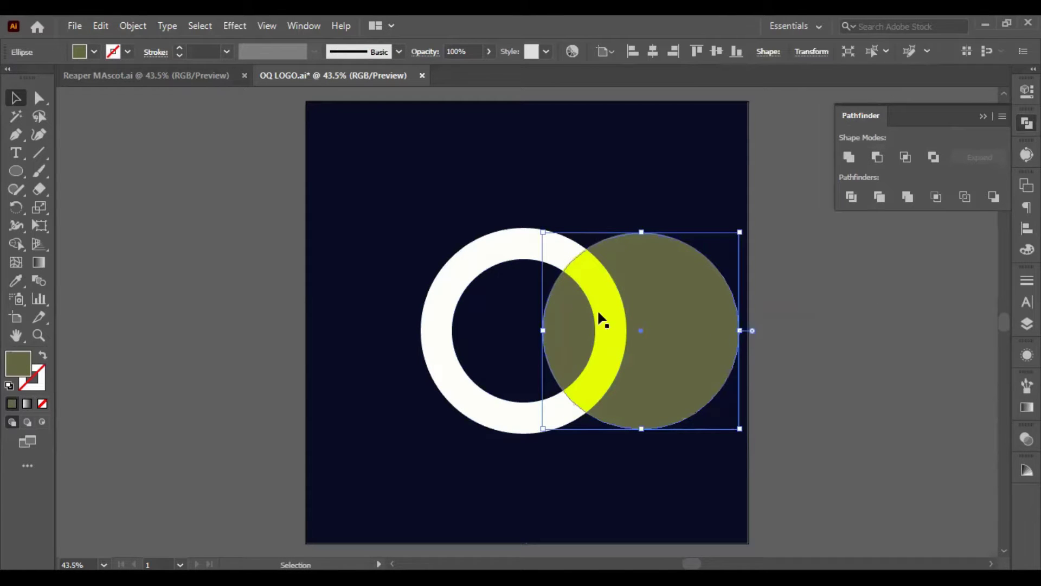
pyautogui.moveTo(514, 242); pyautogui.dragTo(471, 242)
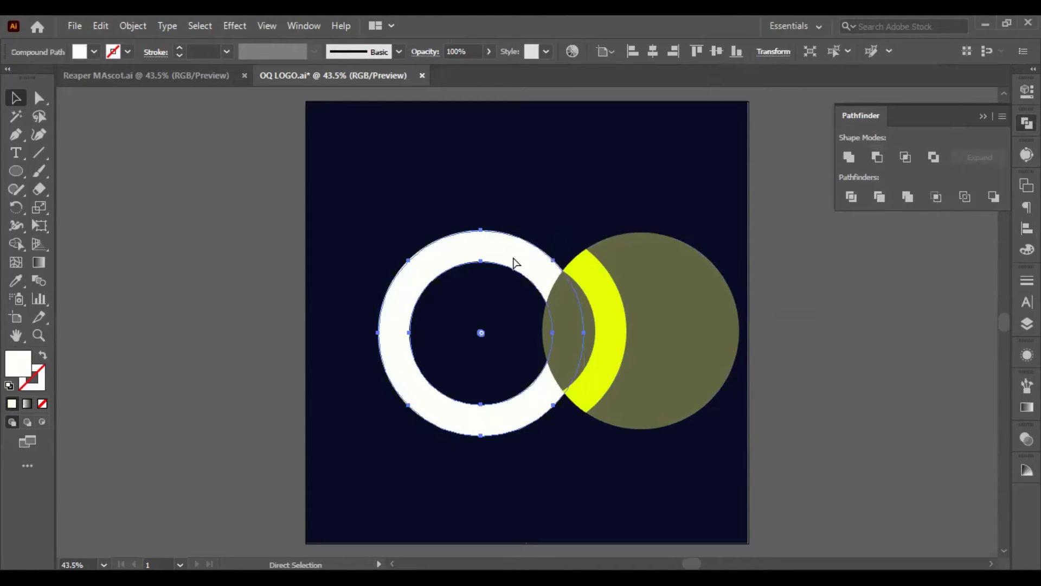
pyautogui.hotkey('ctrl', 'z')
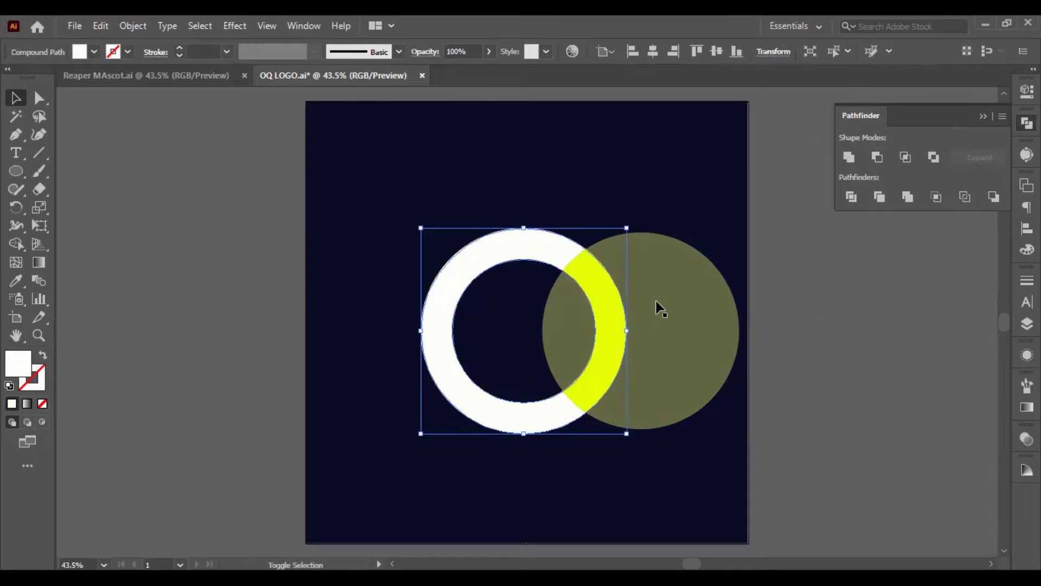
# Subtract the olive circle from the white ring, keeping the yellow arc as a separate shape
pyautogui.keyDown('shift'); pyautogui.click(657, 301); pyautogui.keyUp('shift')
pyautogui.click(882, 158)
pyautogui.click(651, 376)
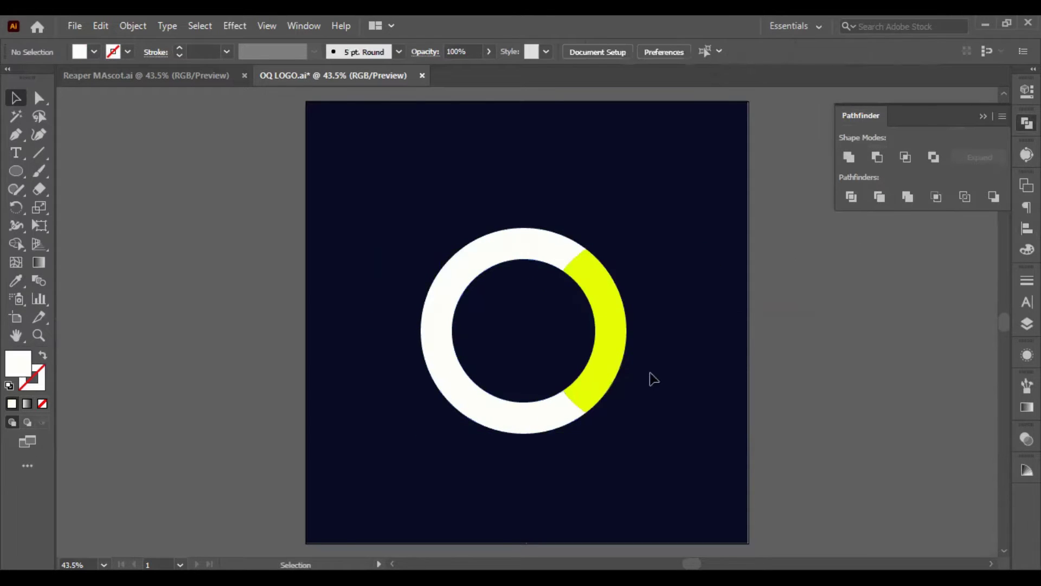
# Create an offset path 5 px outward around the yellow arc, with miter joins
pyautogui.click(616, 354)
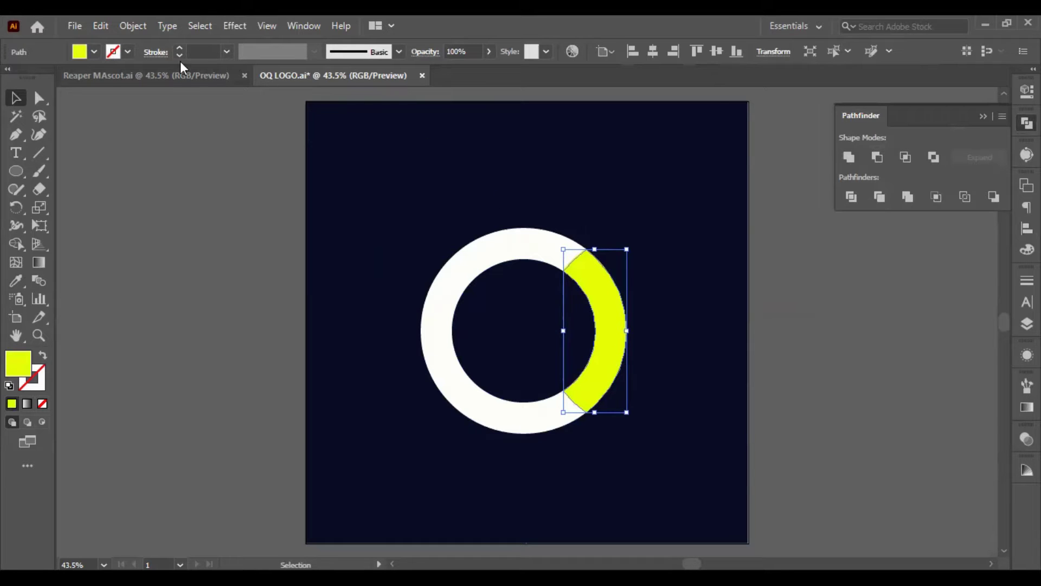
pyautogui.click(134, 27)
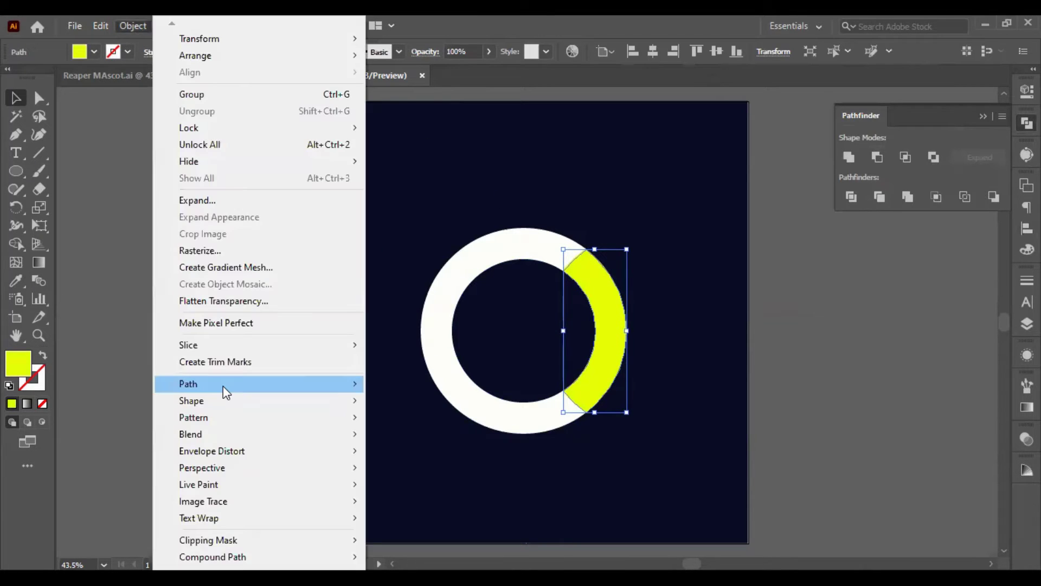
pyautogui.moveTo(223, 386)
pyautogui.click(394, 446)
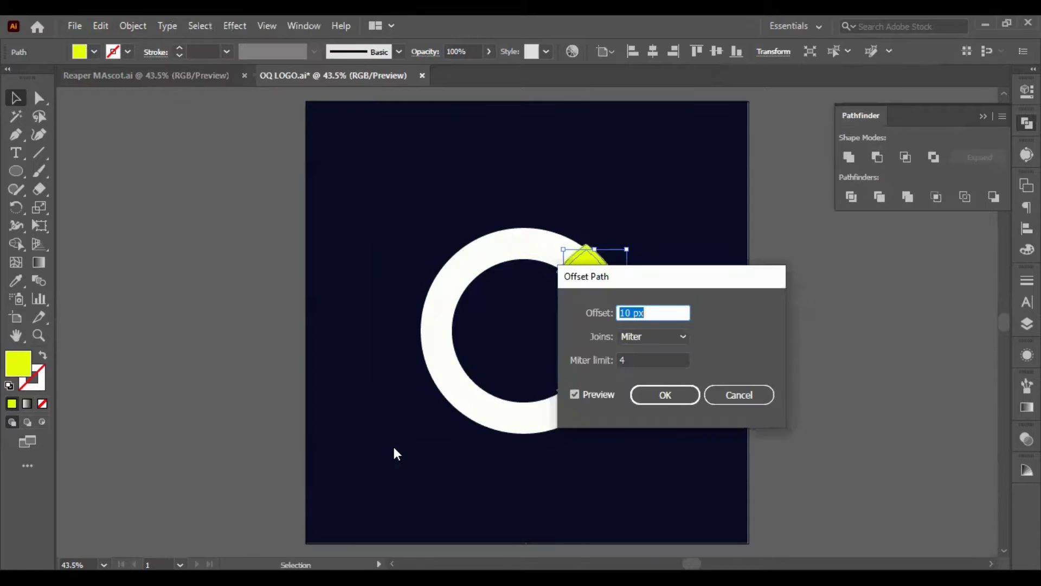
pyautogui.write('5')
pyautogui.click(631, 399)
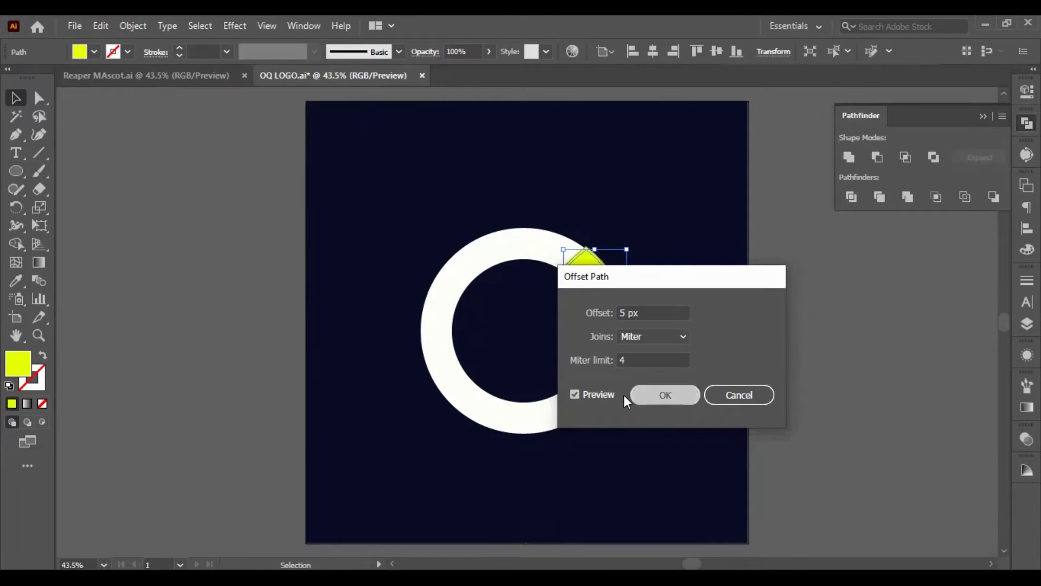
# Subtract the offset arc from the white ring to open narrow gaps at both ends of the yellow arc
pyautogui.click(880, 156)
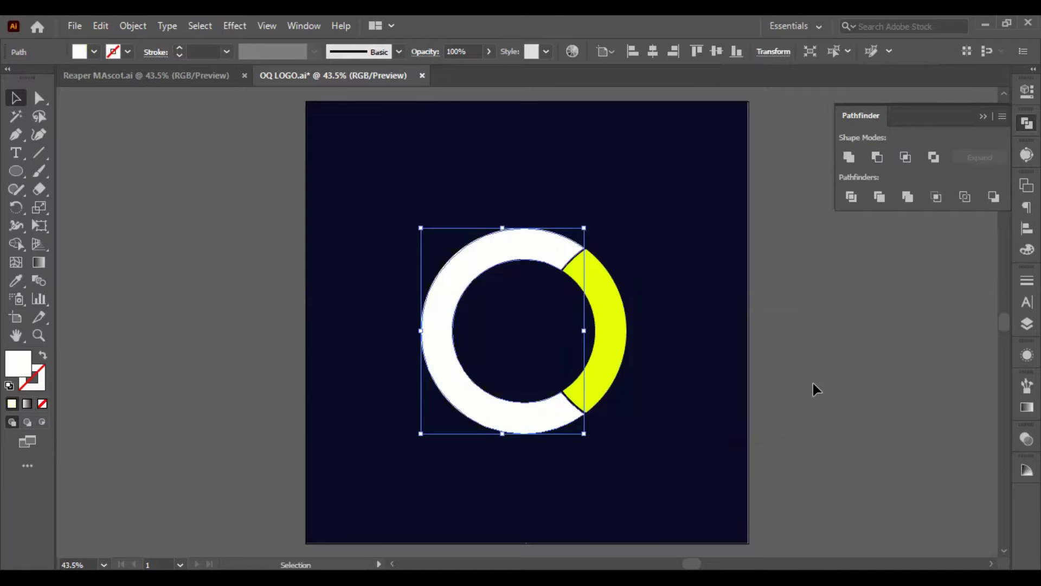
pyautogui.click(813, 383)
pyautogui.scroll(2, 607, 379)
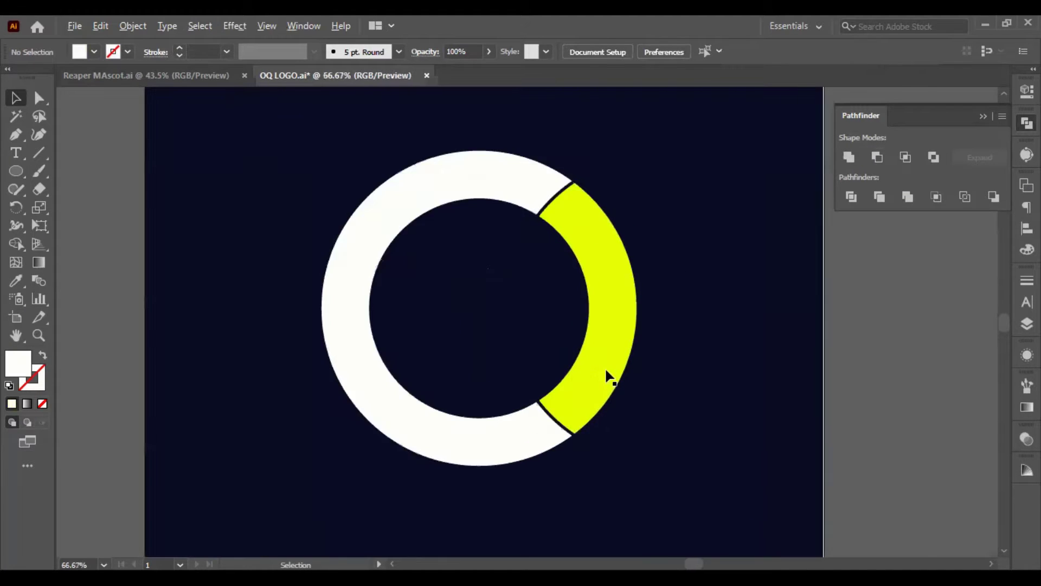
pyautogui.scroll(2, 603, 370)
pyautogui.scroll(-3, 478, 426)
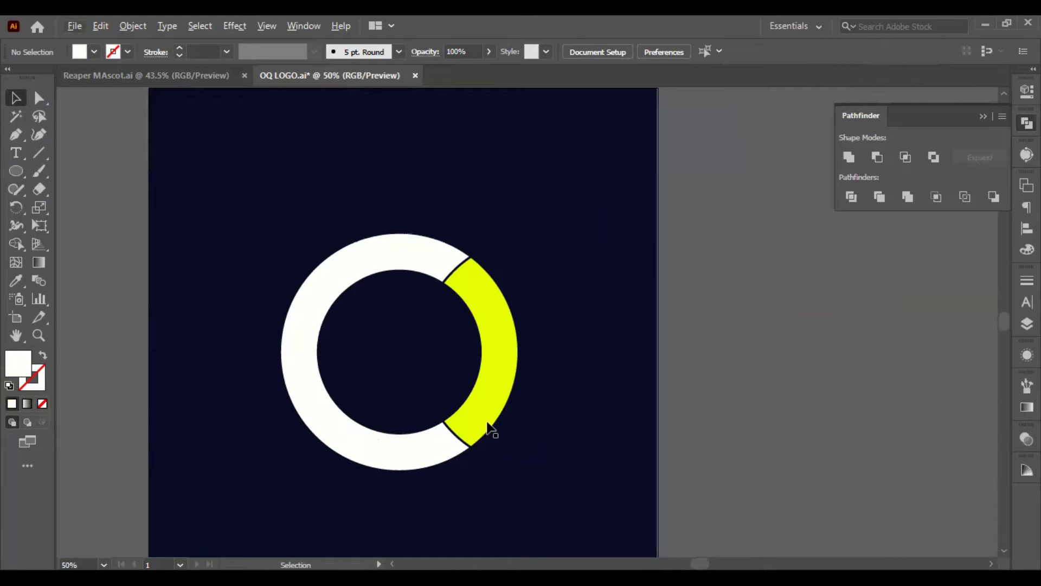
# Start a Pen path at the yellow arc's lower outer corner and curve it up along the arc's outer edge
pyautogui.click(491, 396)
pyautogui.click(544, 424)
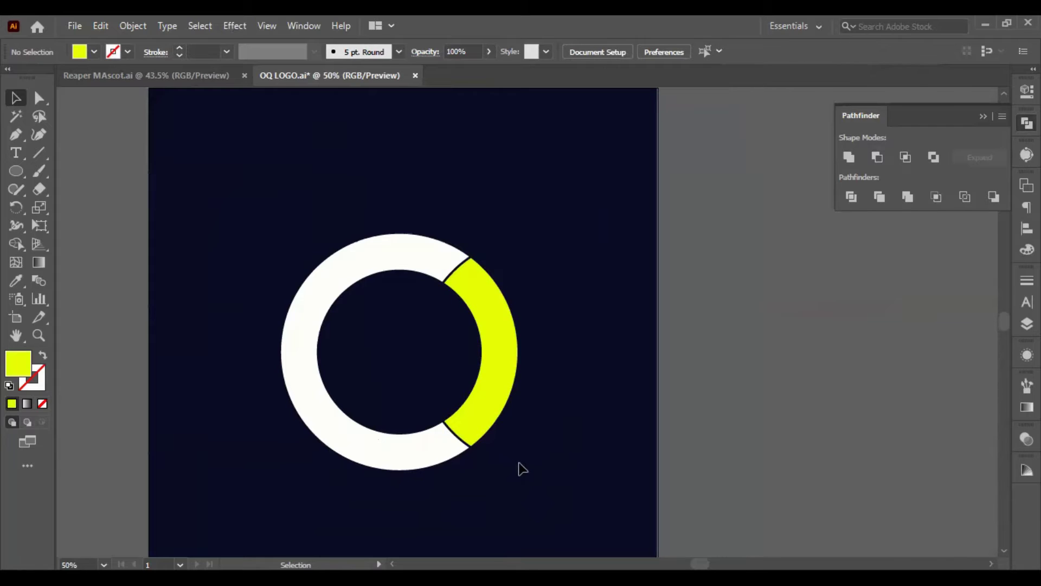
pyautogui.scroll(3, 522, 468)
pyautogui.scroll(3, 472, 421)
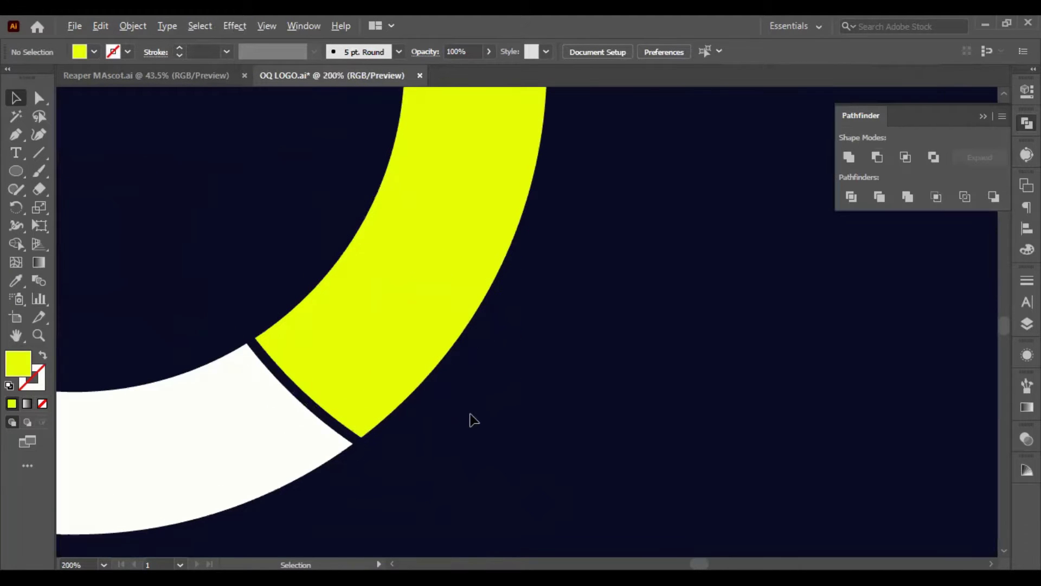
pyautogui.click(19, 133)
pyautogui.click(360, 437)
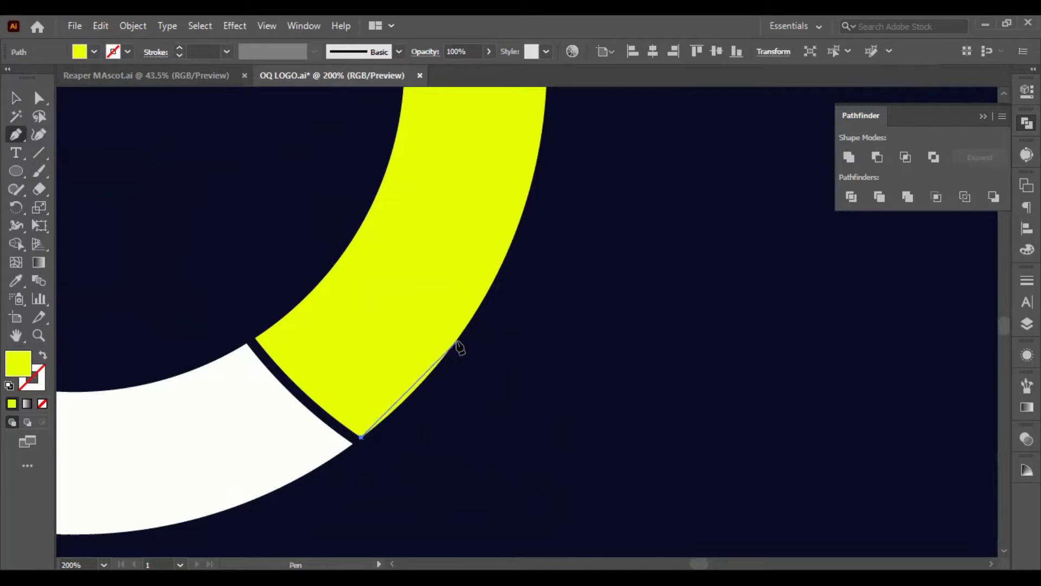
pyautogui.moveTo(457, 341); pyautogui.dragTo(504, 278)
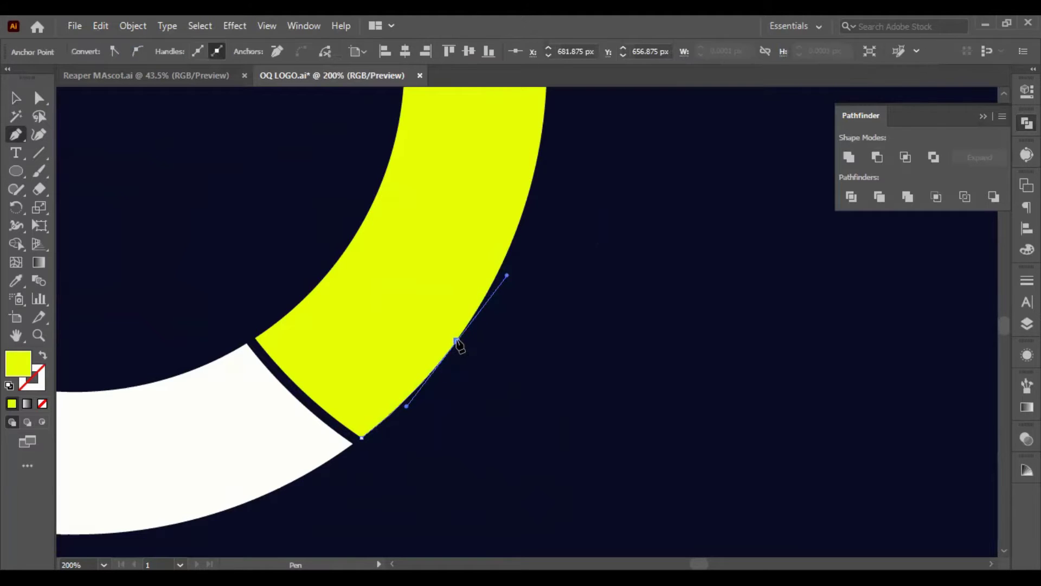
# Complete the path as a straight-sided yellow tail slanting down to the right, closed at its starting corner
pyautogui.moveTo(458, 342); pyautogui.dragTo(576, 455)
pyautogui.click(572, 449)
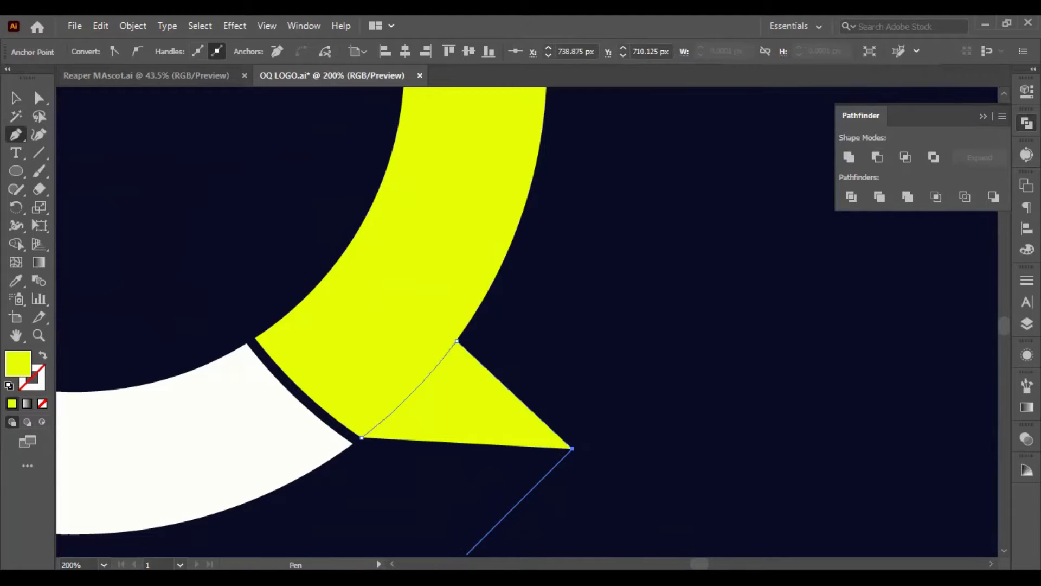
pyautogui.hscroll(-10, 432, 510)
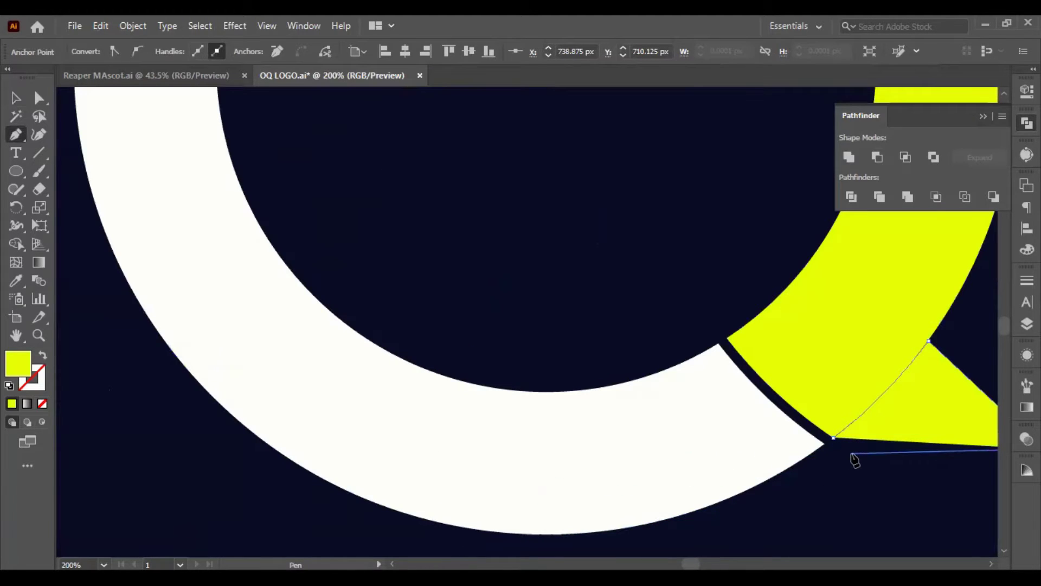
pyautogui.scroll(-3, 845, 450)
pyautogui.hscroll(5, 844, 450)
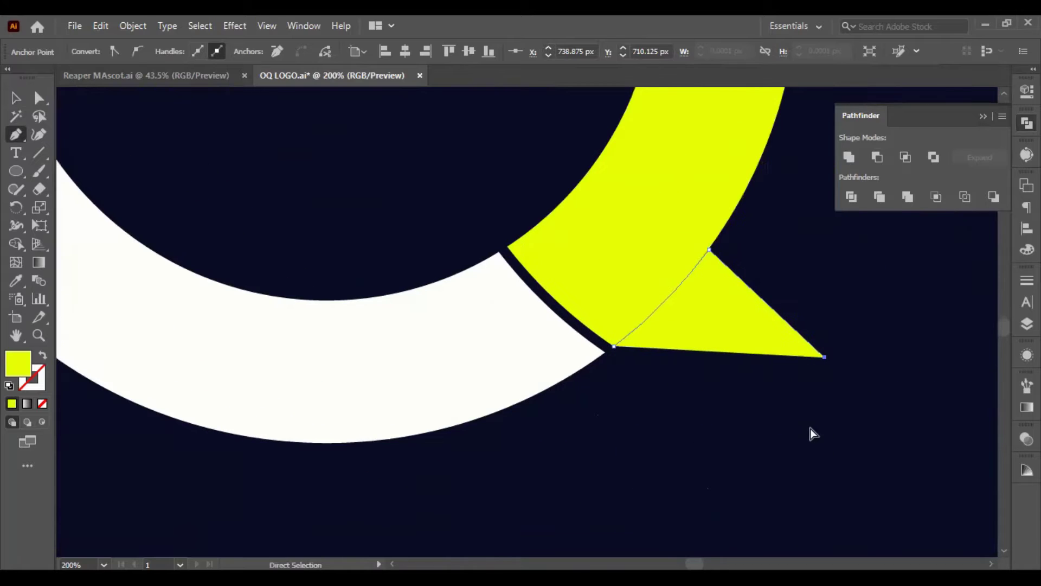
pyautogui.click(732, 448)
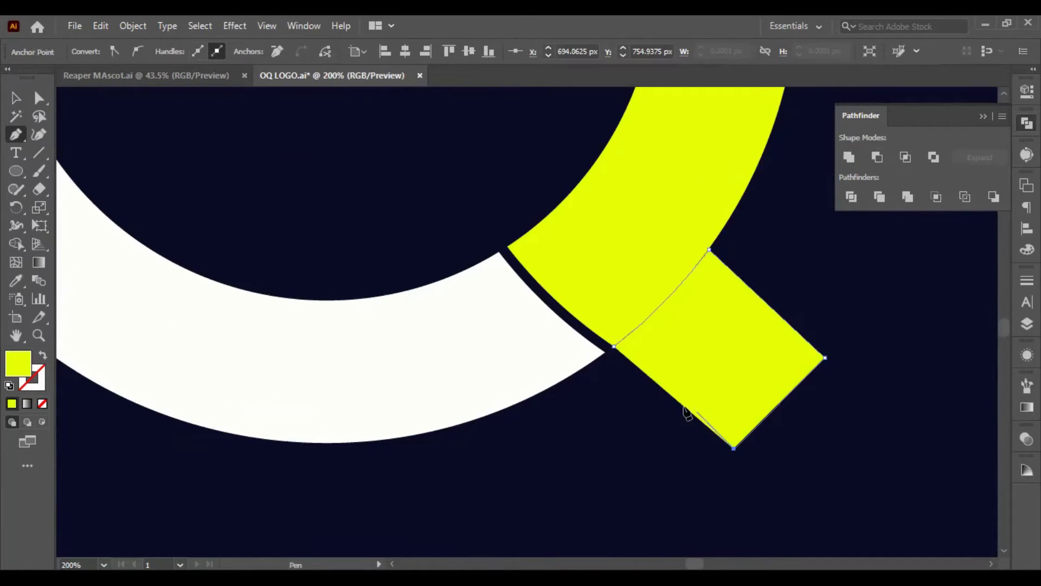
pyautogui.click(615, 348)
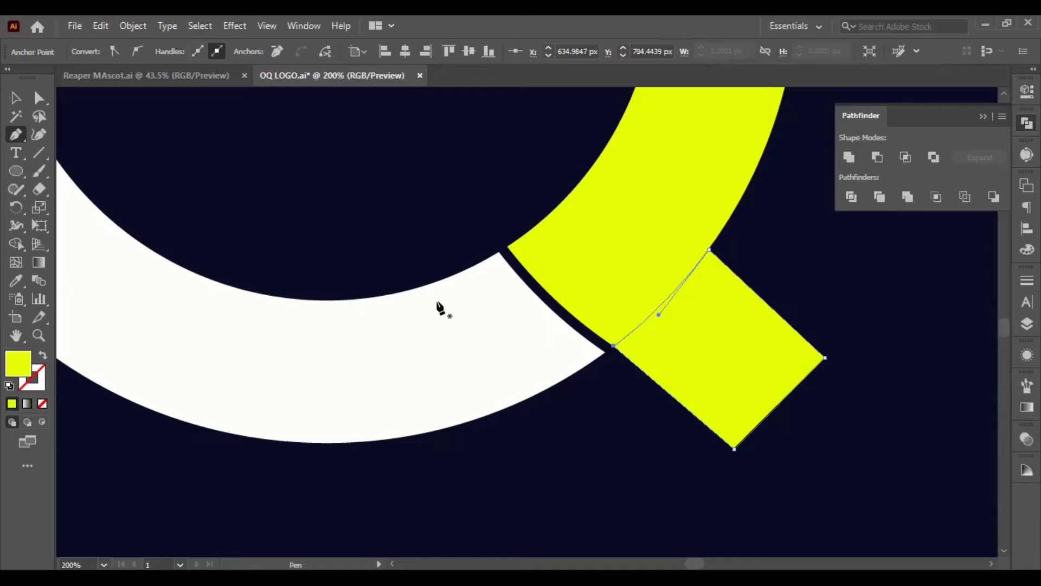
pyautogui.click(16, 97)
pyautogui.click(567, 510)
pyautogui.hotkey('ctrl', '0')
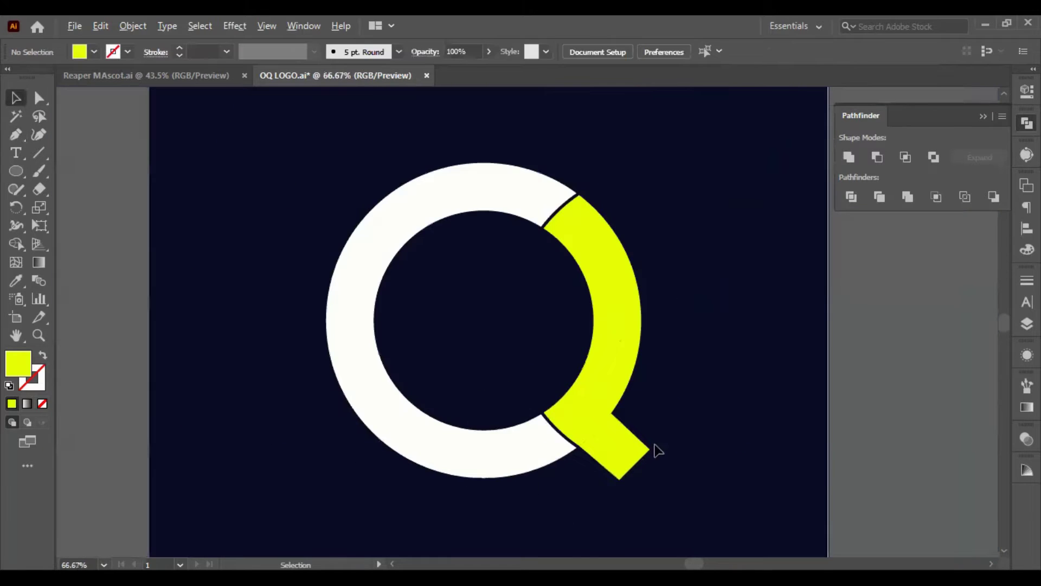
# Move the Q's tail up and right along the arc's outer edge and rotate it slightly counter-clockwise
pyautogui.scroll(2, 727, 432)
pyautogui.moveTo(479, 451); pyautogui.dragTo(518, 430)
pyautogui.moveTo(578, 373); pyautogui.dragTo(575, 366)
pyautogui.moveTo(513, 454); pyautogui.dragTo(519, 438)
pyautogui.scroll(2, 519, 438)
pyautogui.press('Up')
pyautogui.press('Up')
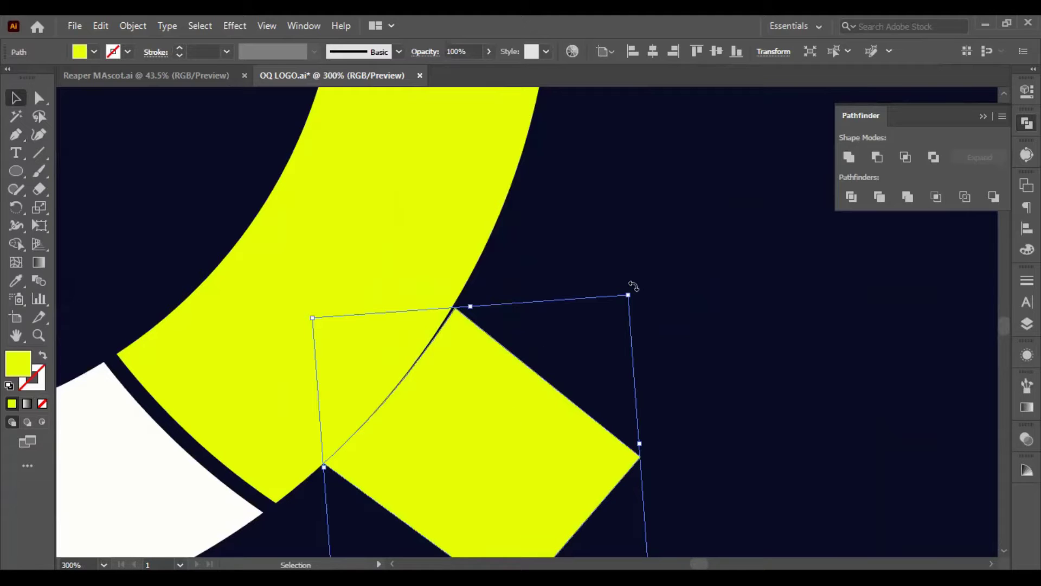
# Fine-tune the tail's rotation and nudge it left and up until its curved edge sits flush against the yellow arc
pyautogui.moveTo(632, 284); pyautogui.dragTo(629, 287)
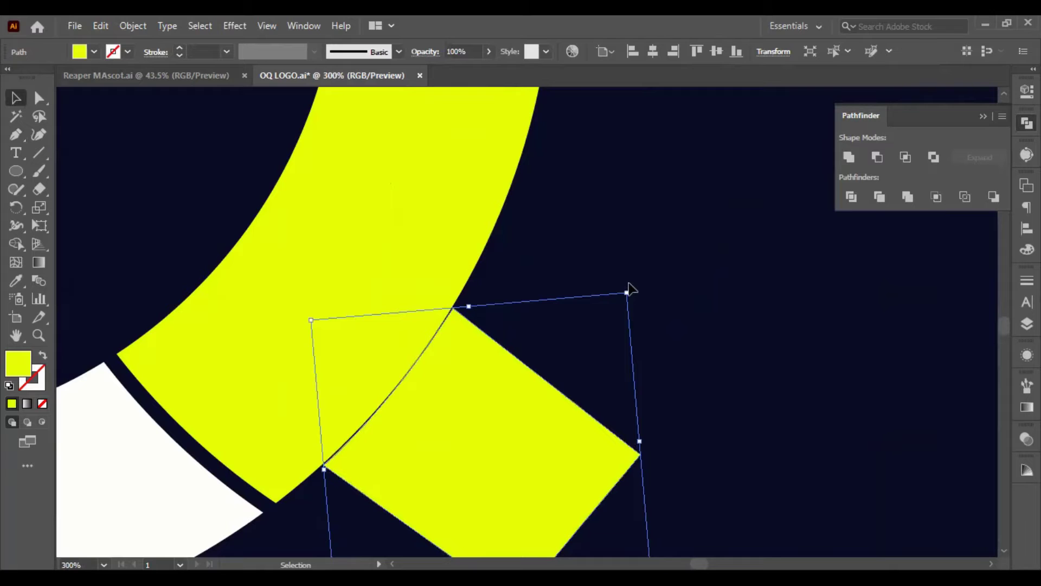
pyautogui.press('Left')
pyautogui.press('Up')
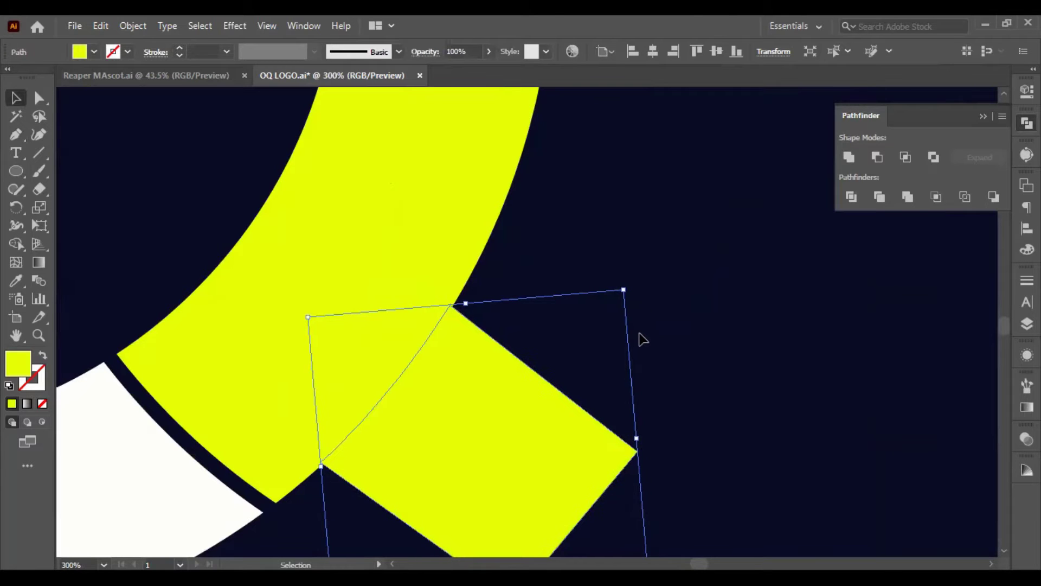
pyautogui.click(643, 338)
pyautogui.hotkey('ctrl', '-')
pyautogui.hotkey('ctrl', '-')
pyautogui.hotkey('ctrl', '-')
pyautogui.hotkey('ctrl', '-')
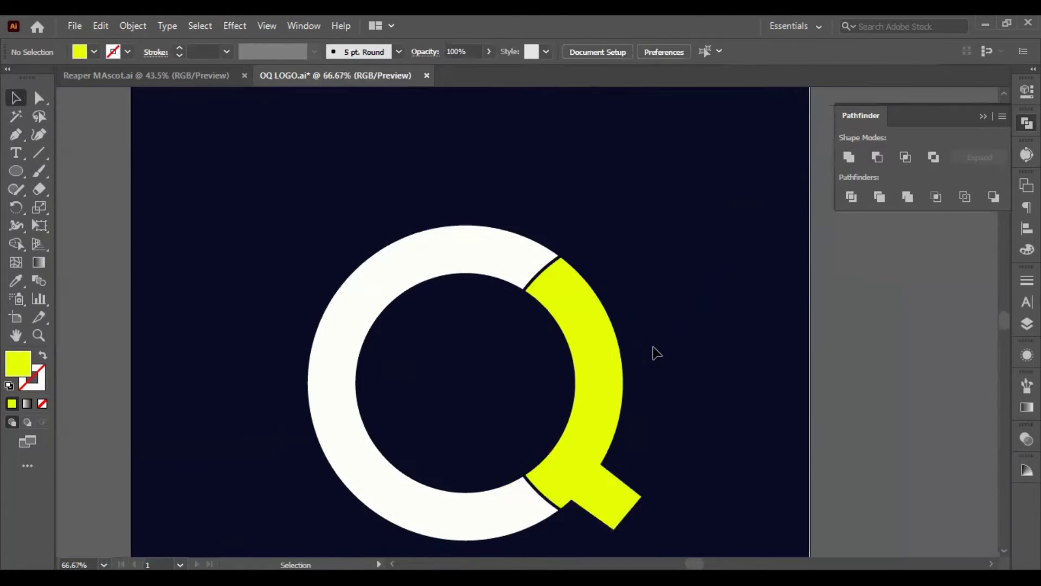
pyautogui.hotkey('ctrl', '-')
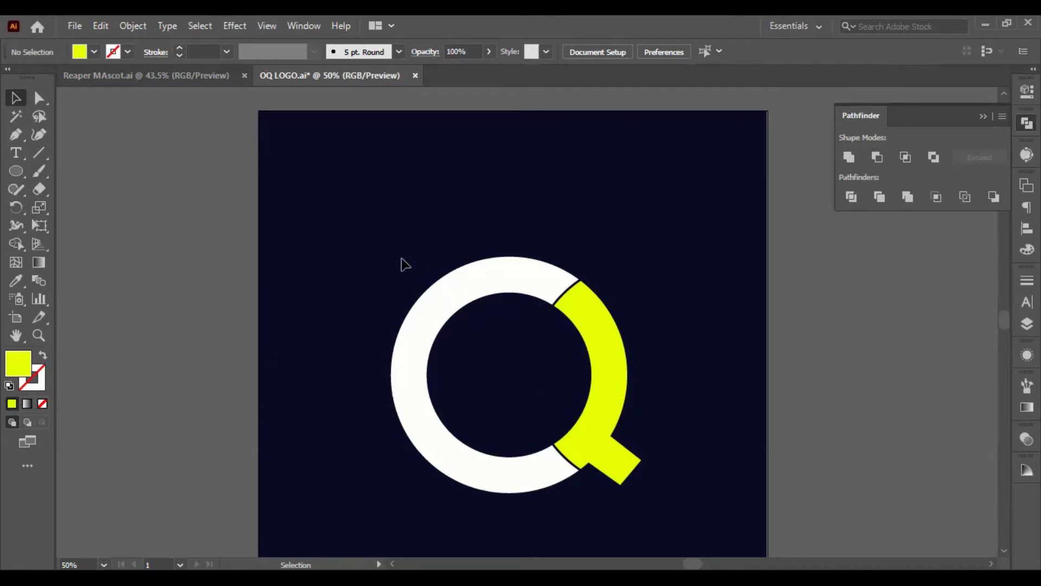
# Scale the whole Q mark down proportionally about its centre and move it up and slightly left on the navy square
pyautogui.moveTo(360, 251); pyautogui.dragTo(691, 541)
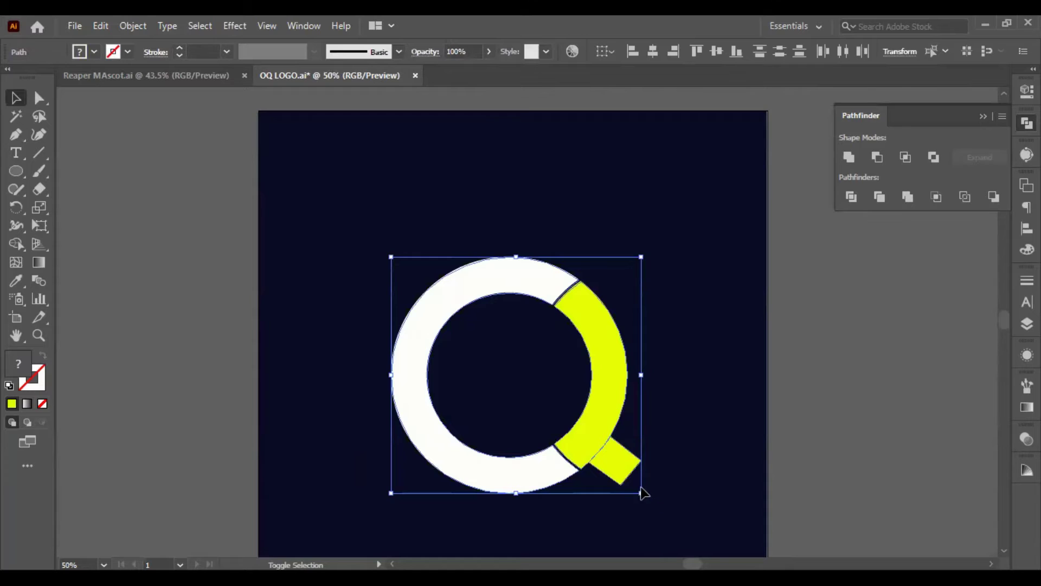
pyautogui.moveTo(643, 492); pyautogui.dragTo(621, 474)
pyautogui.click(672, 440)
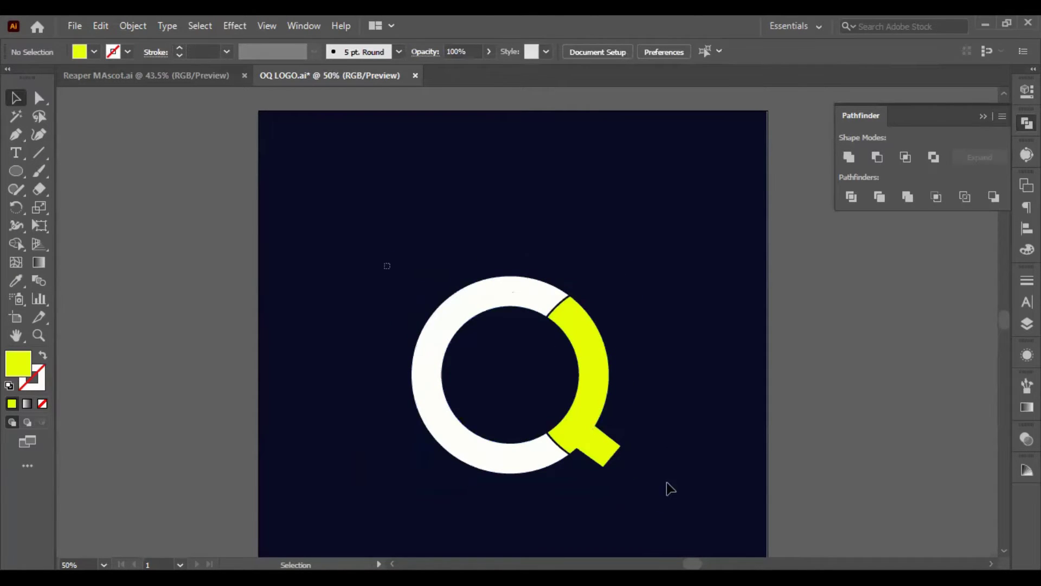
pyautogui.moveTo(585, 441); pyautogui.dragTo(564, 371)
pyautogui.click(651, 419)
pyautogui.scroll(1, 656, 420)
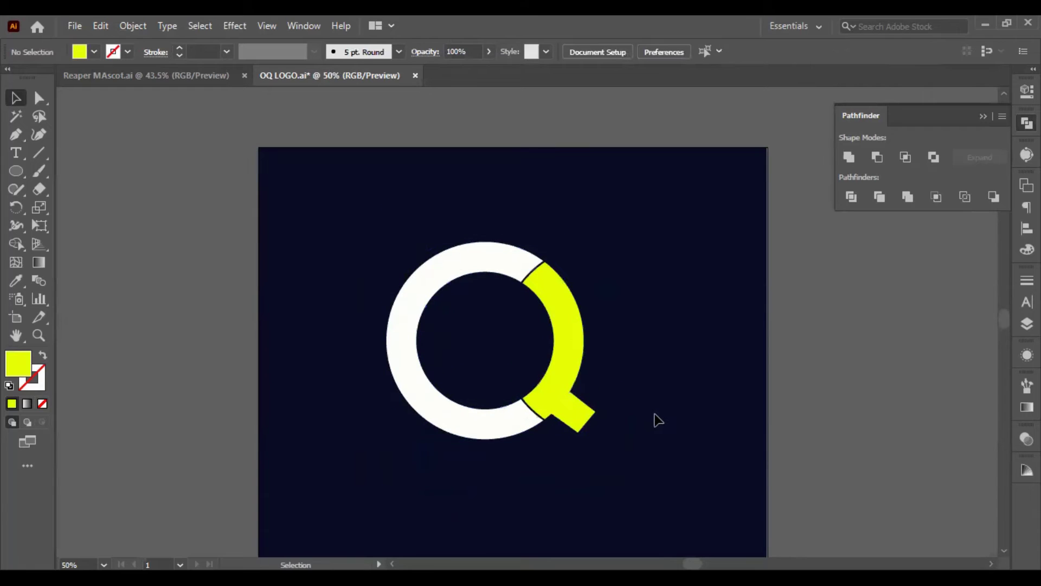
# Place the Abstract M Logo thumbnail as a linked reference image and move it down, below the Q mark
pyautogui.scroll(-2, 637, 452)
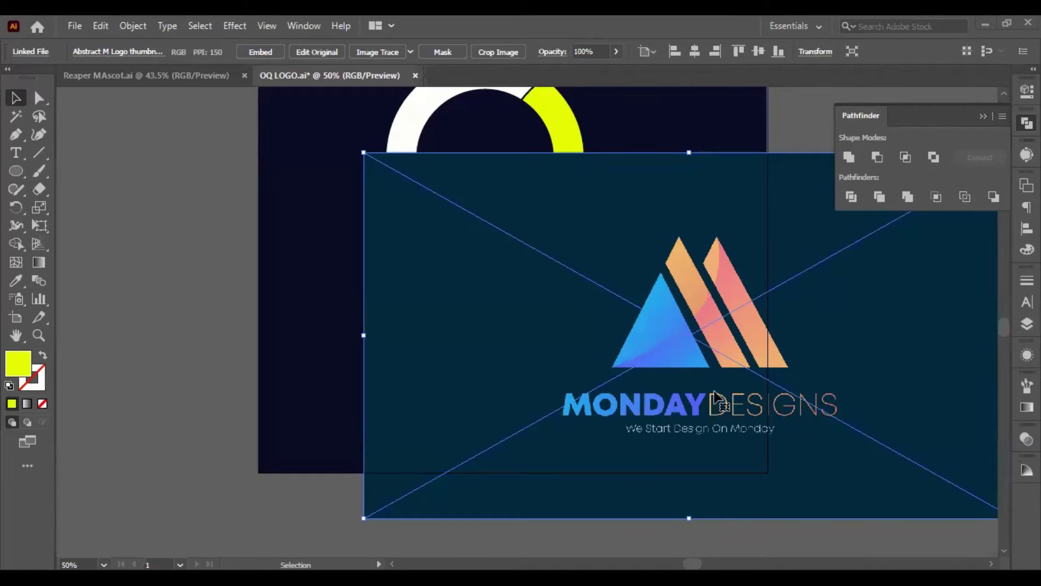
pyautogui.scroll(2, 715, 399)
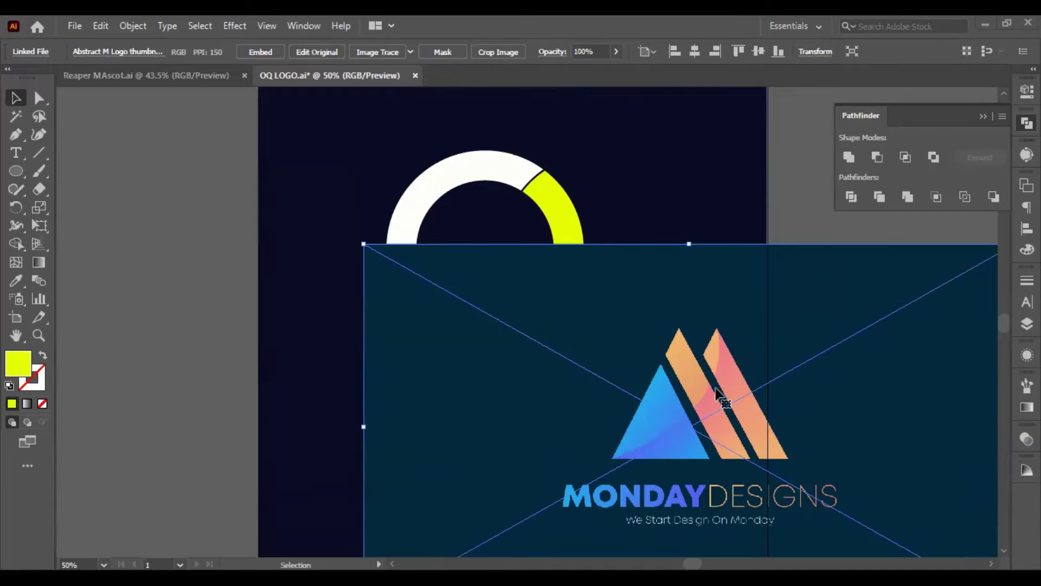
pyautogui.scroll(-3, 713, 388)
pyautogui.scroll(2, 710, 374)
pyautogui.scroll(2, 705, 390)
pyautogui.scroll(-1, 683, 444)
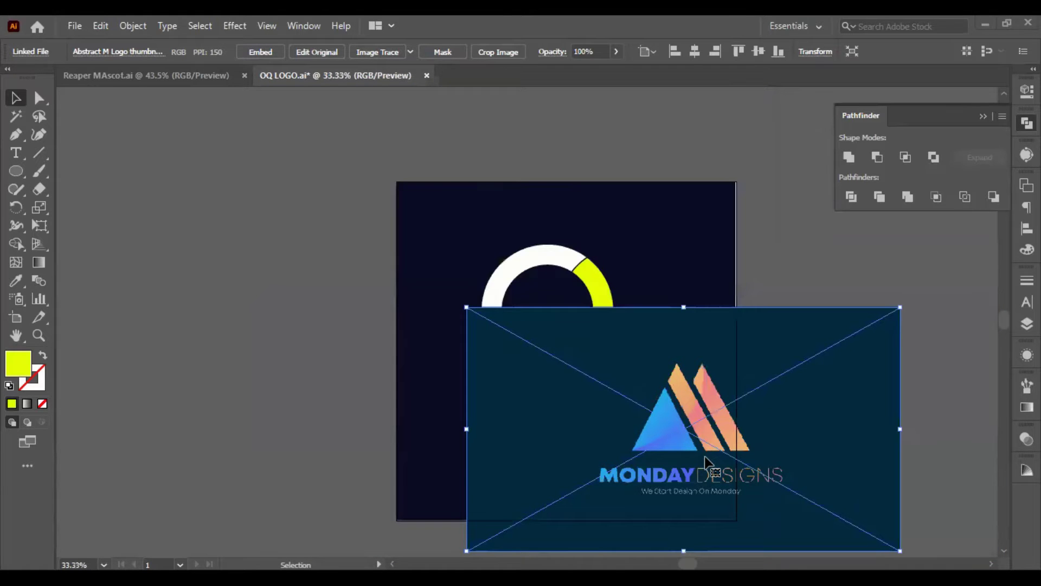
pyautogui.click(769, 245)
pyautogui.scroll(-3, 775, 271)
pyautogui.moveTo(690, 322); pyautogui.dragTo(665, 432)
pyautogui.scroll(-2, 700, 424)
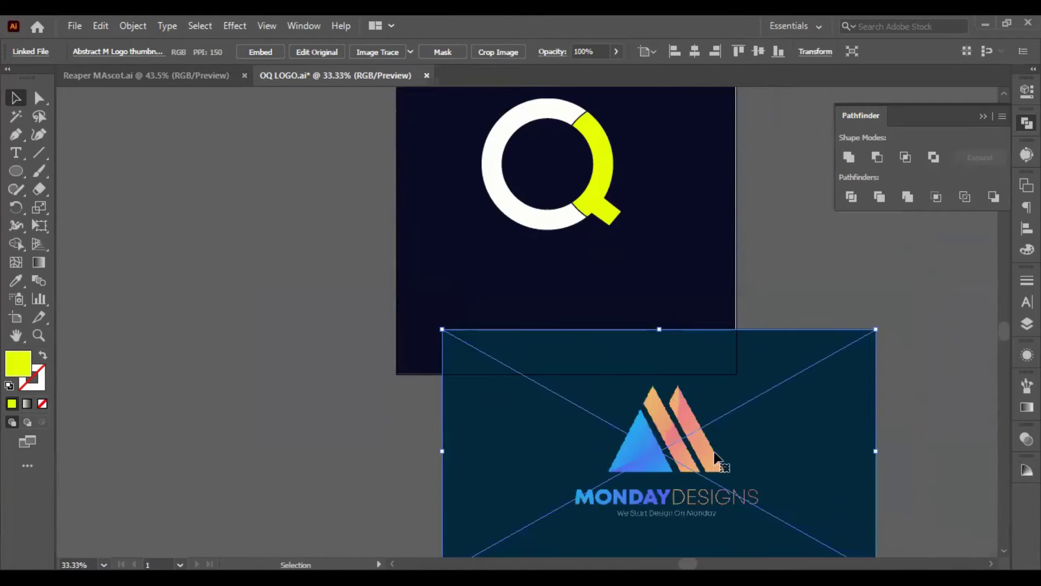
pyautogui.scroll(-1, 705, 434)
pyautogui.scroll(1, 743, 450)
pyautogui.scroll(1, 740, 447)
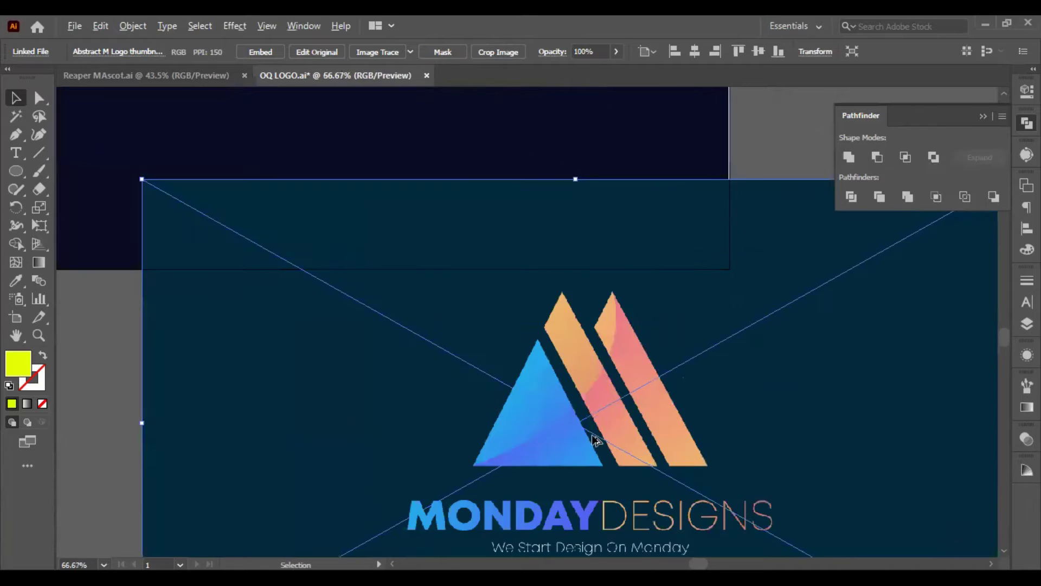
pyautogui.scroll(-1, 597, 442)
pyautogui.scroll(1, 575, 434)
pyautogui.scroll(3, 566, 429)
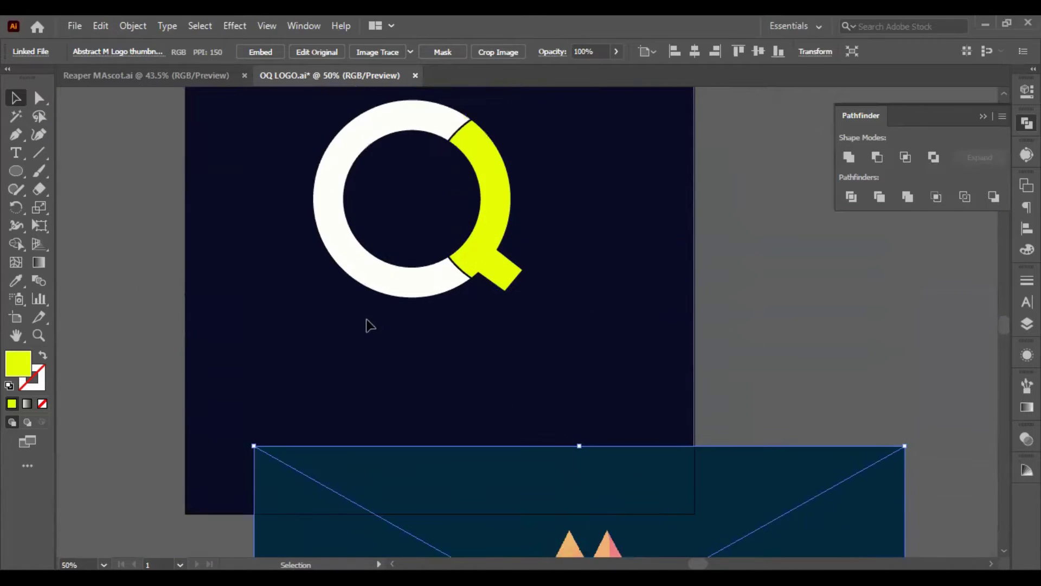
# Offset the paths of the white ring, yellow arc and Q tail by 5 px with Miter joins
pyautogui.click(389, 292)
pyautogui.scroll(1, 483, 200)
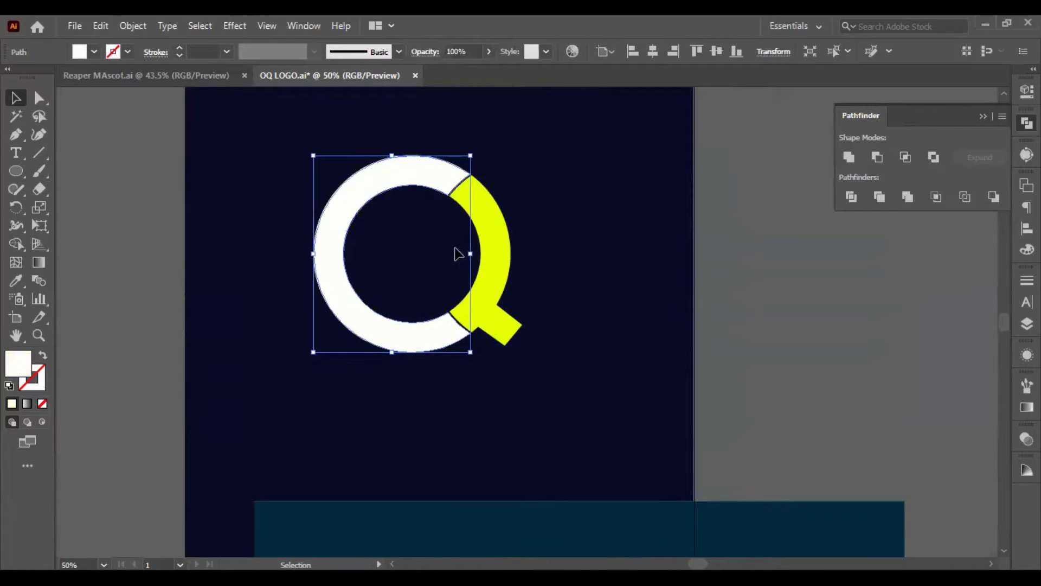
pyautogui.scroll(2, 385, 228)
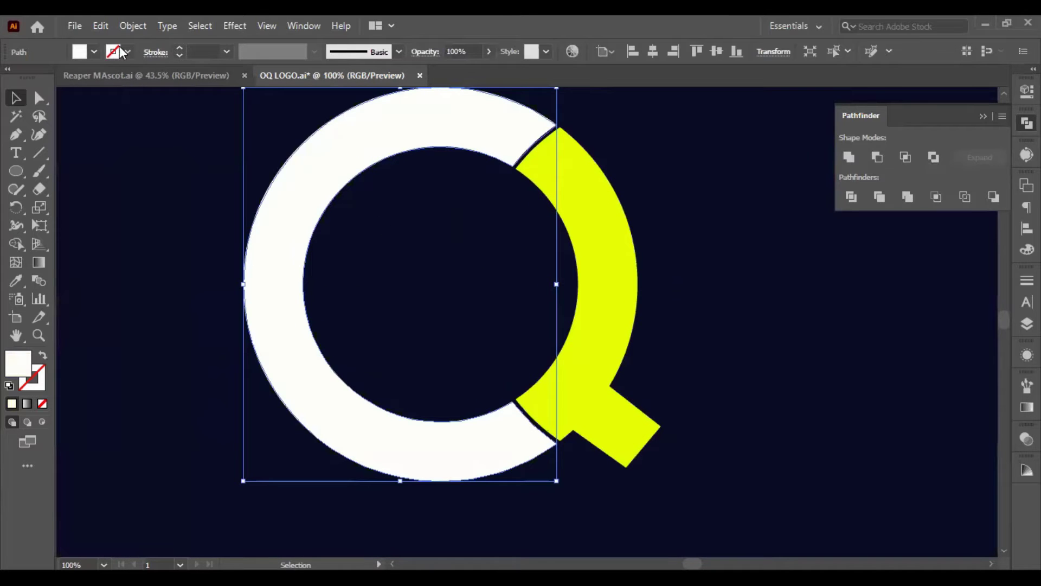
pyautogui.scroll(-1, 353, 117)
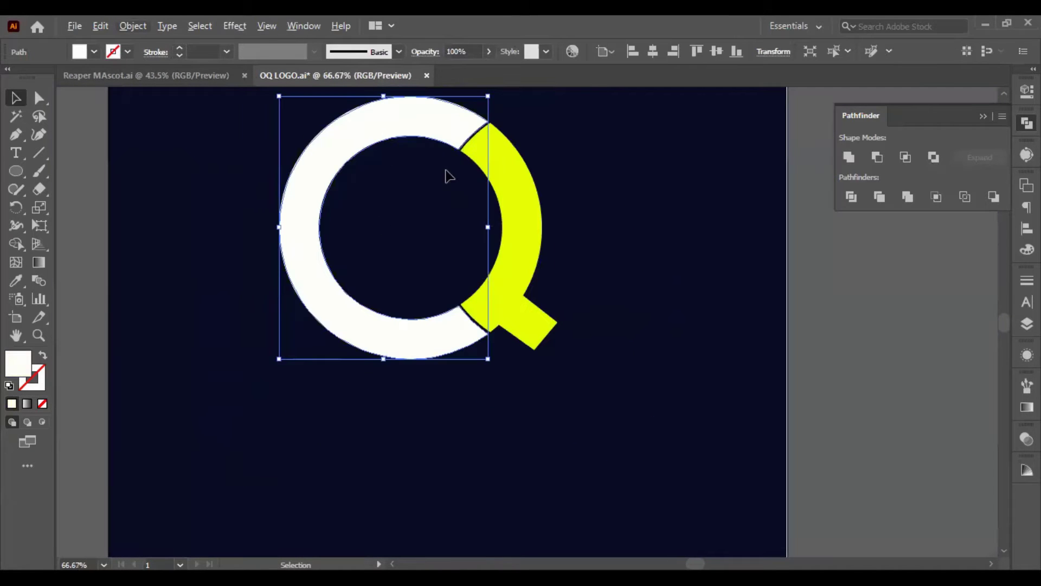
pyautogui.click(519, 229)
pyautogui.keyDown('shift'); pyautogui.click(425, 318); pyautogui.keyUp('shift')
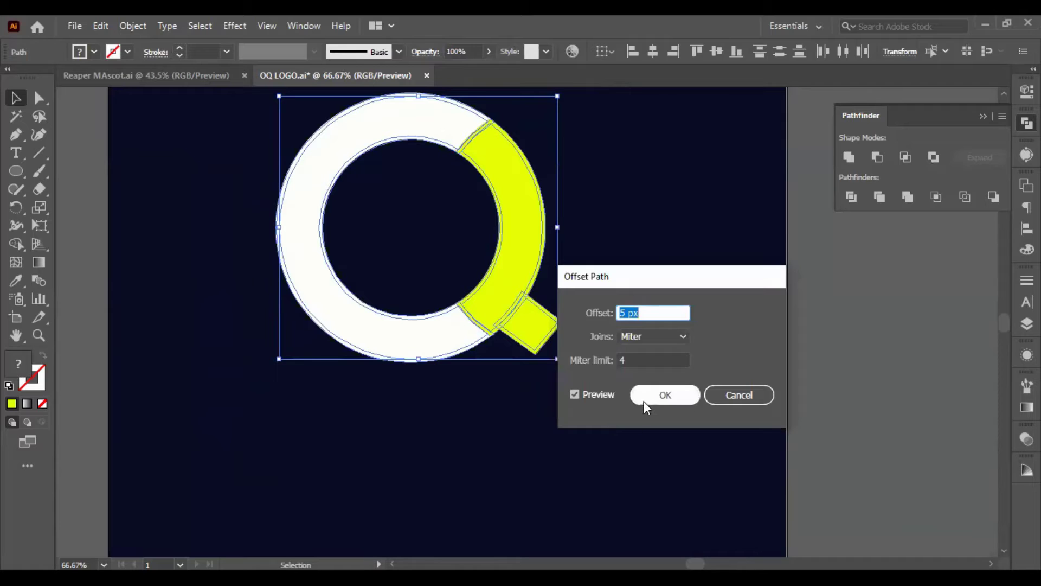
pyautogui.click(643, 402)
# Unite the white ring, the yellow arc and the tail each with its own offset copy
pyautogui.moveTo(418, 209); pyautogui.dragTo(303, 144)
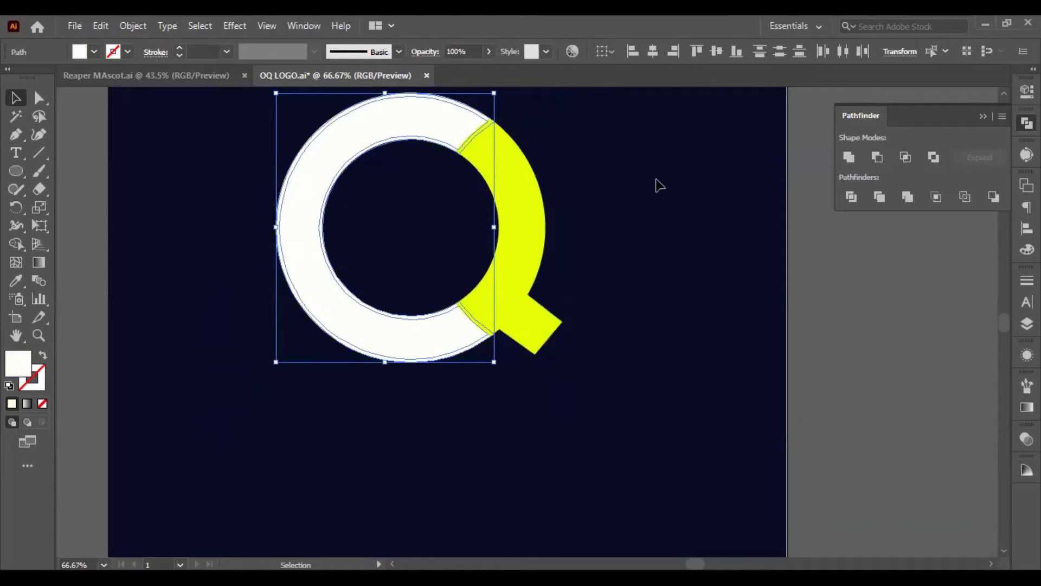
pyautogui.click(850, 157)
pyautogui.moveTo(640, 186); pyautogui.dragTo(462, 233)
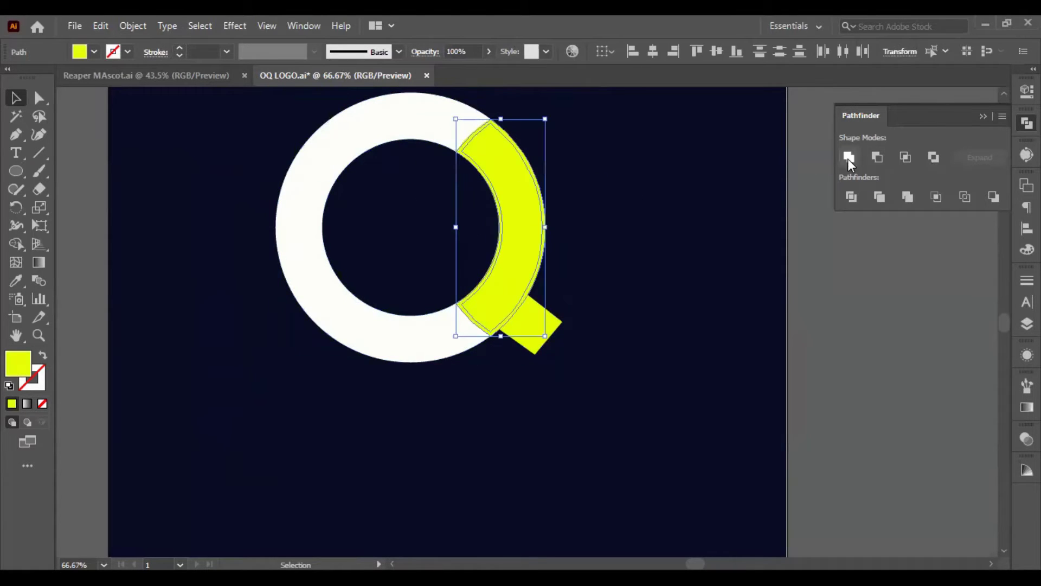
pyautogui.click(849, 158)
pyautogui.moveTo(613, 367); pyautogui.dragTo(529, 335)
pyautogui.click(848, 157)
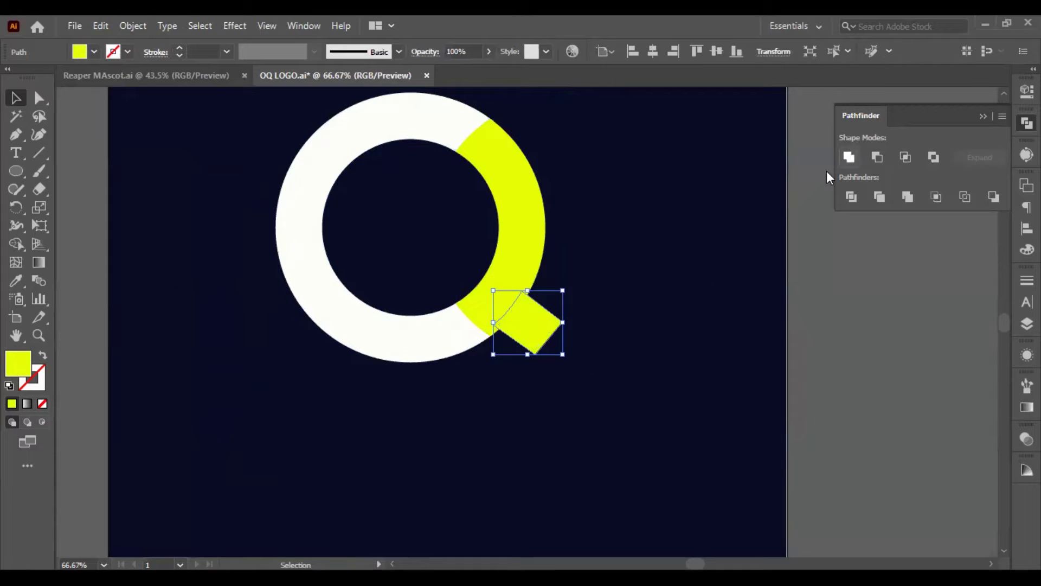
pyautogui.moveTo(699, 340); pyautogui.dragTo(508, 260)
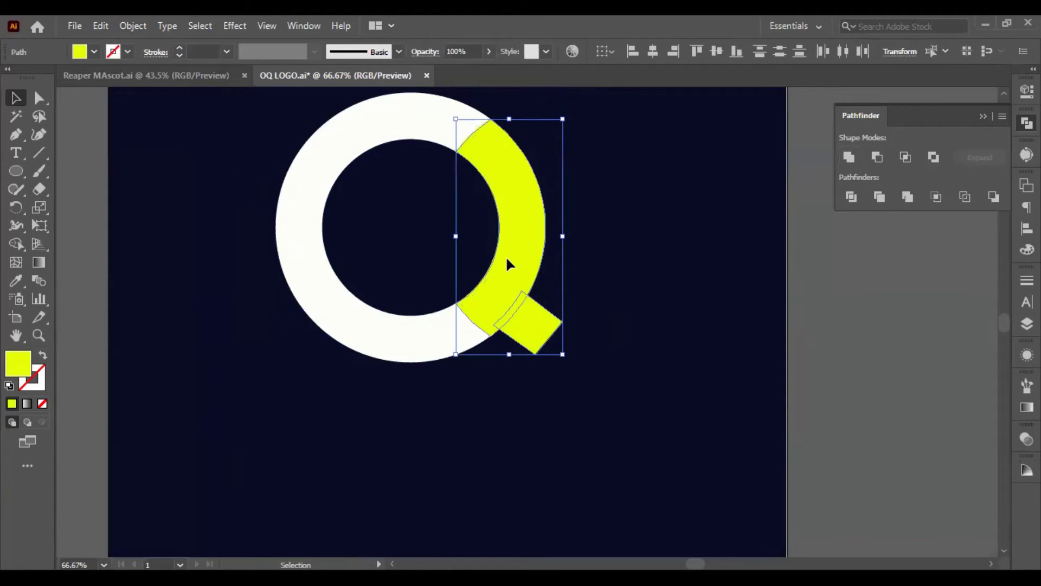
pyautogui.press('ctrl')
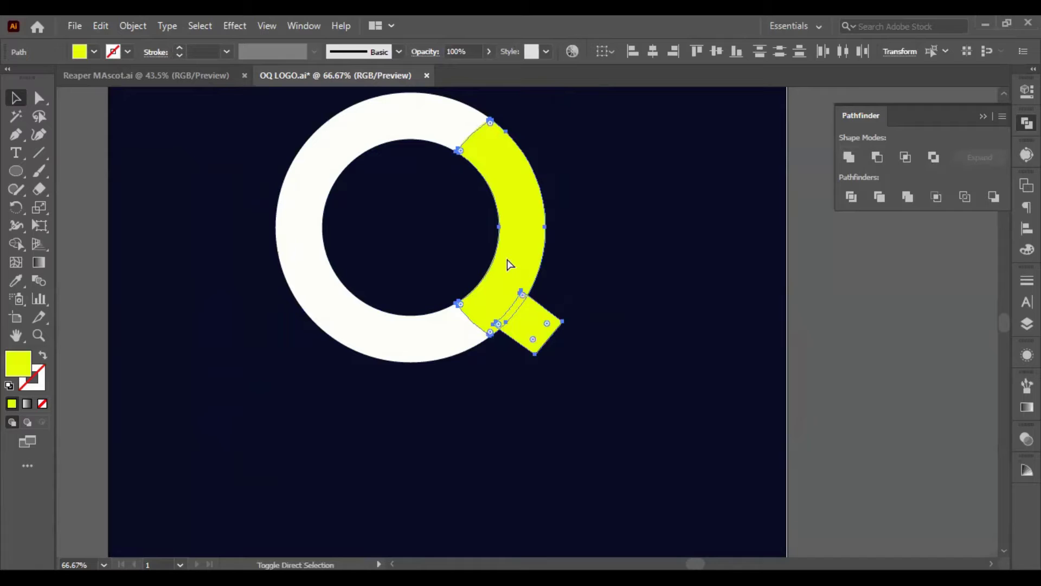
pyautogui.click(576, 388)
pyautogui.scroll(3, 339, 350)
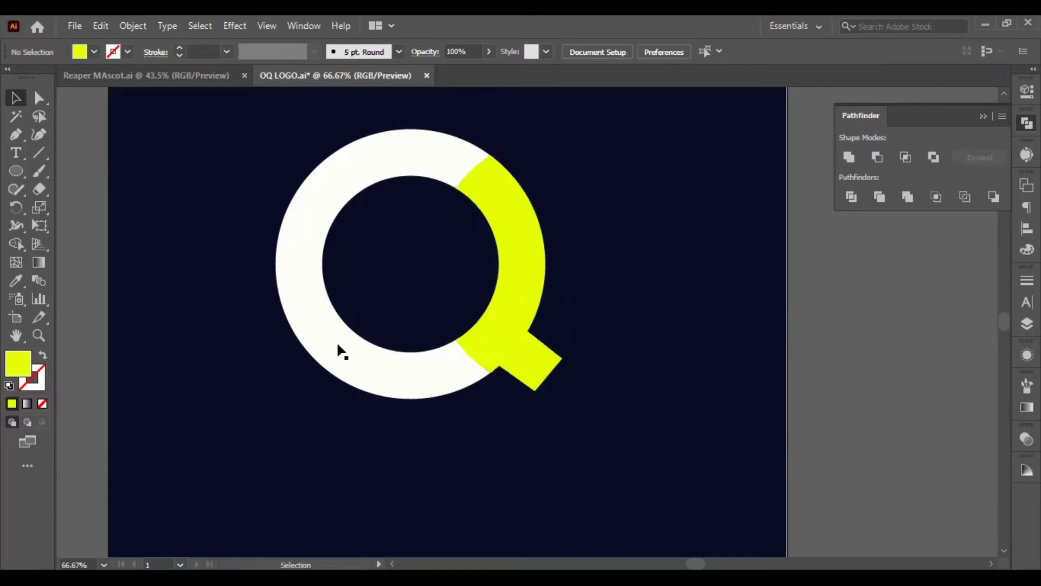
# Create an offset copy of the yellow arc at 7 px with Miter joins
pyautogui.click(471, 207)
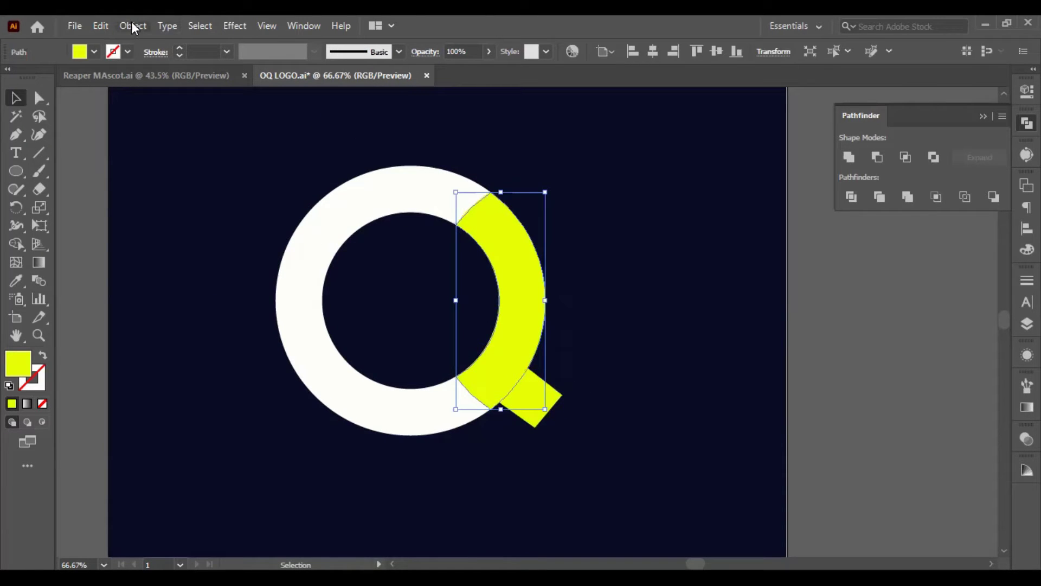
pyautogui.click(131, 25)
pyautogui.moveTo(293, 386)
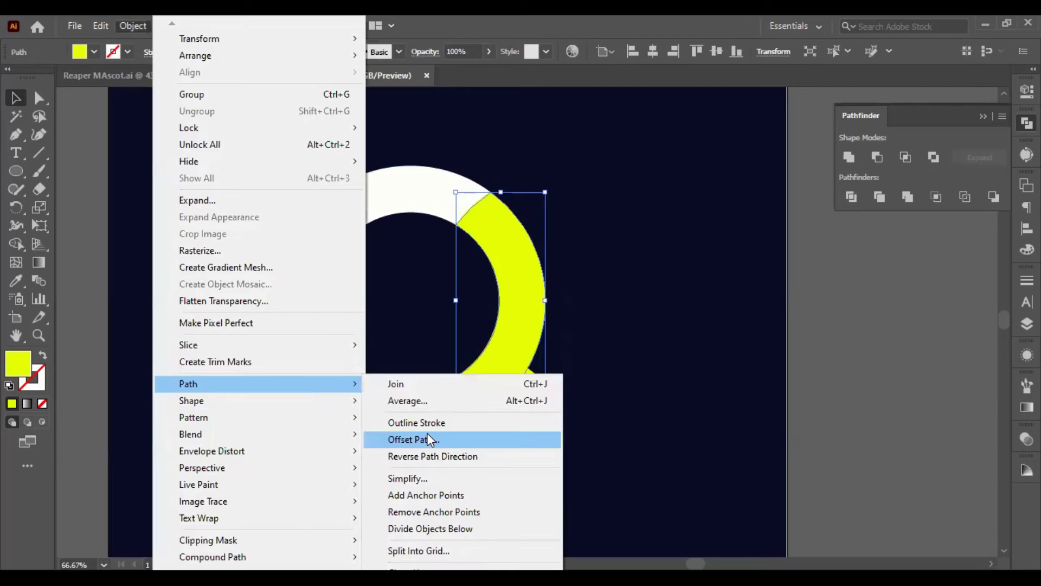
pyautogui.click(428, 437)
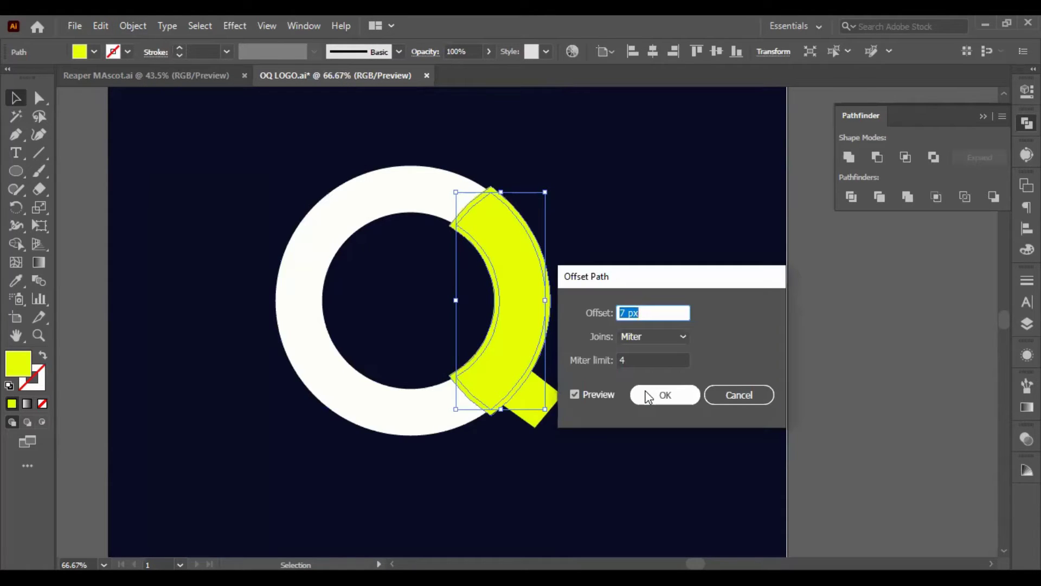
pyautogui.click(648, 395)
# Subtract the arc's offset copy from the white ring with Minus Front to open a gap between ring and arc
pyautogui.keyDown('shift'); pyautogui.click(381, 181); pyautogui.keyUp('shift')
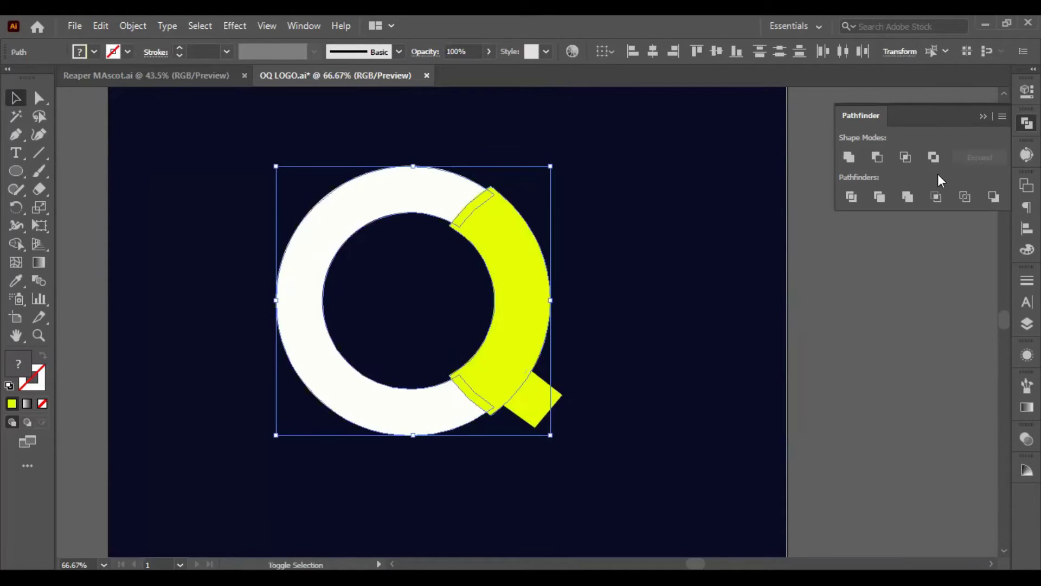
pyautogui.click(879, 157)
pyautogui.click(681, 356)
pyautogui.scroll(2, 697, 374)
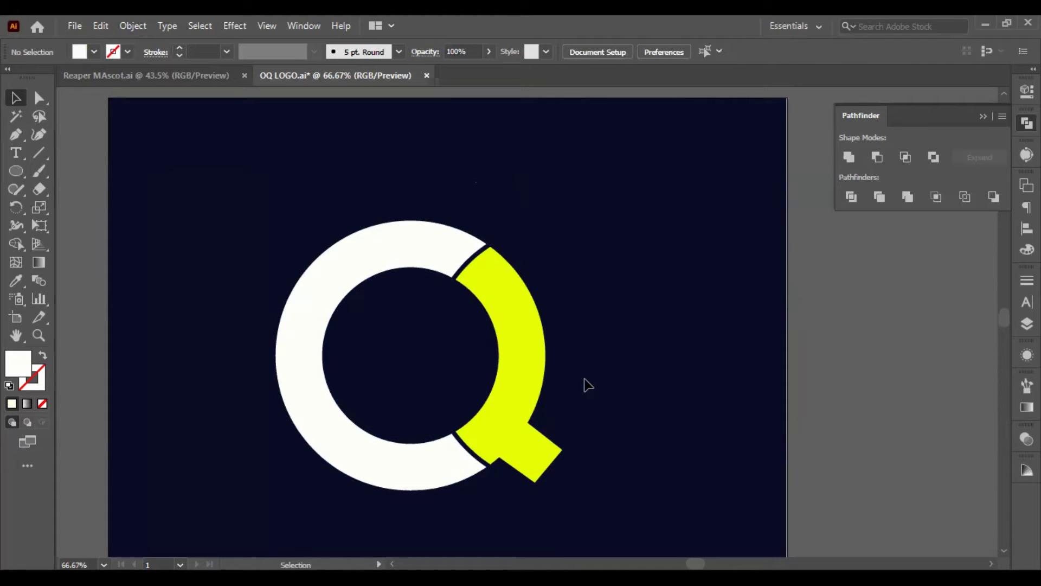
# Duplicate the whole Q mark and place the copy on the empty canvas left of the navy square
pyautogui.scroll(-2, 589, 385)
pyautogui.moveTo(588, 385); pyautogui.dragTo(599, 428)
pyautogui.scroll(-2, 593, 251)
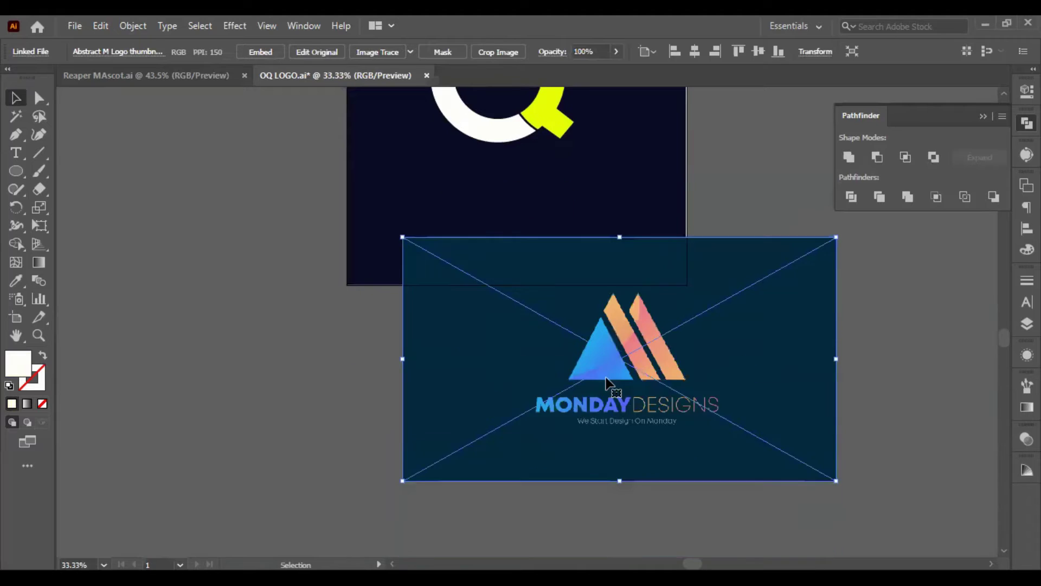
pyautogui.scroll(3, 606, 381)
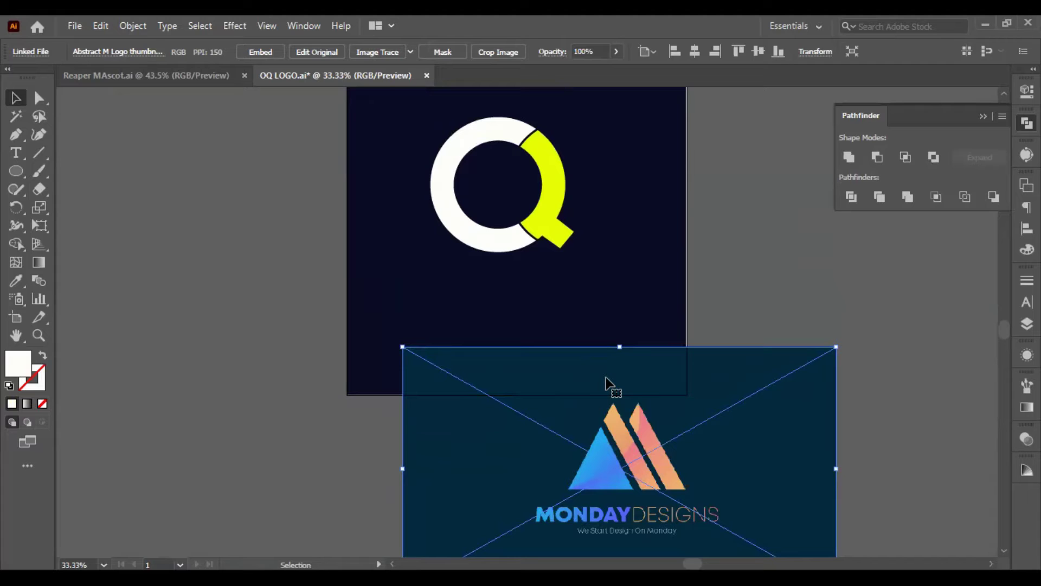
pyautogui.scroll(2, 461, 206)
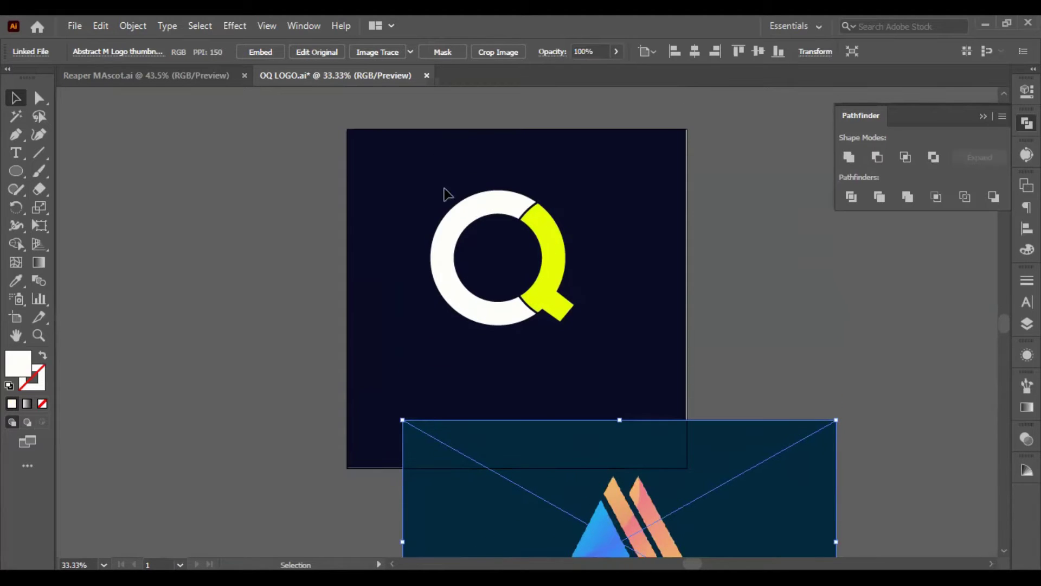
pyautogui.moveTo(387, 193); pyautogui.dragTo(759, 396)
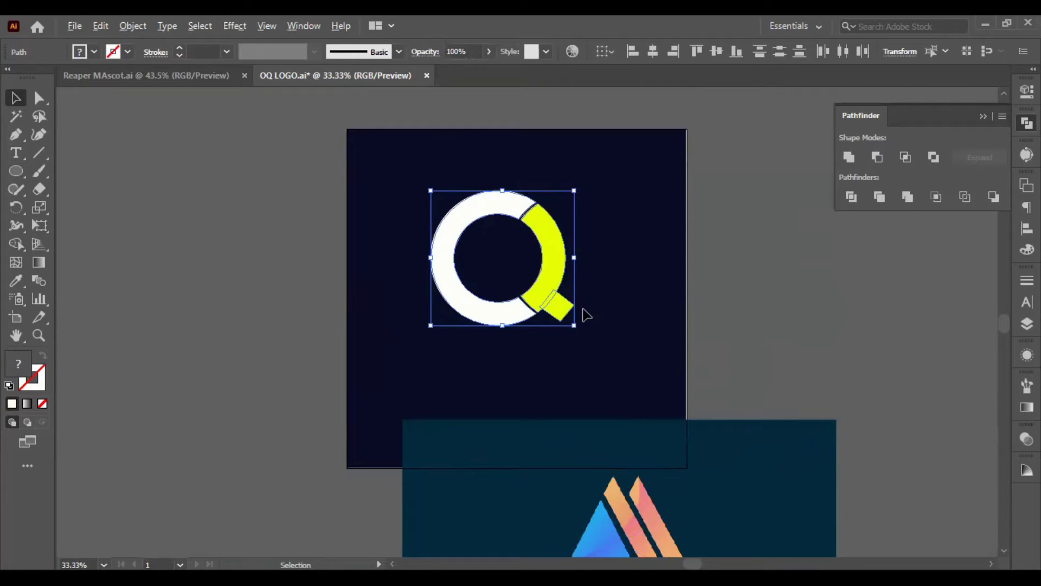
pyautogui.moveTo(548, 300); pyautogui.dragTo(198, 257)
pyautogui.click(388, 297)
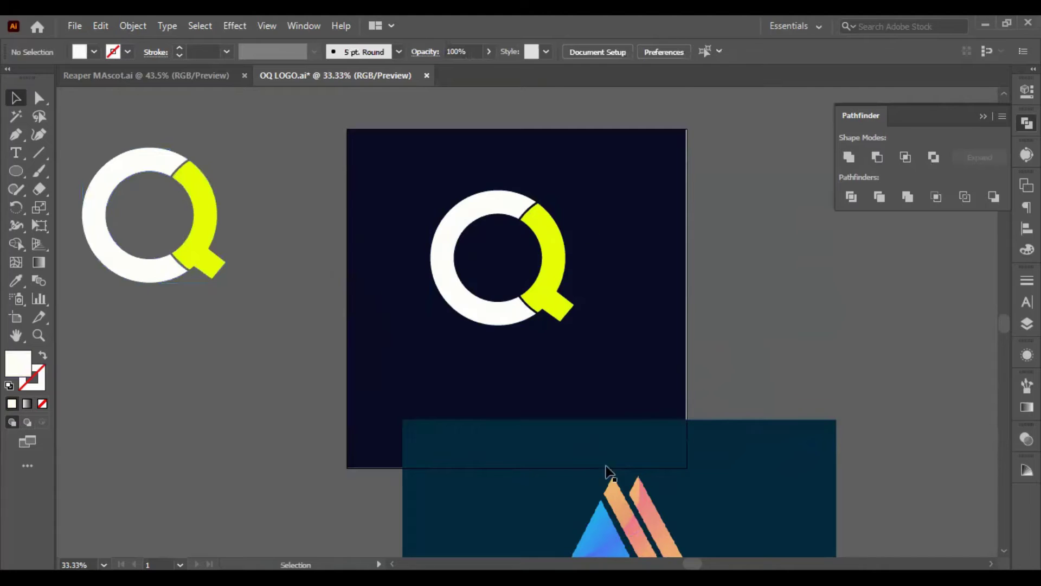
# Examine the Q mark's tail junction up close, and compare the mark and its copy with the reference logo
pyautogui.scroll(3, 548, 301)
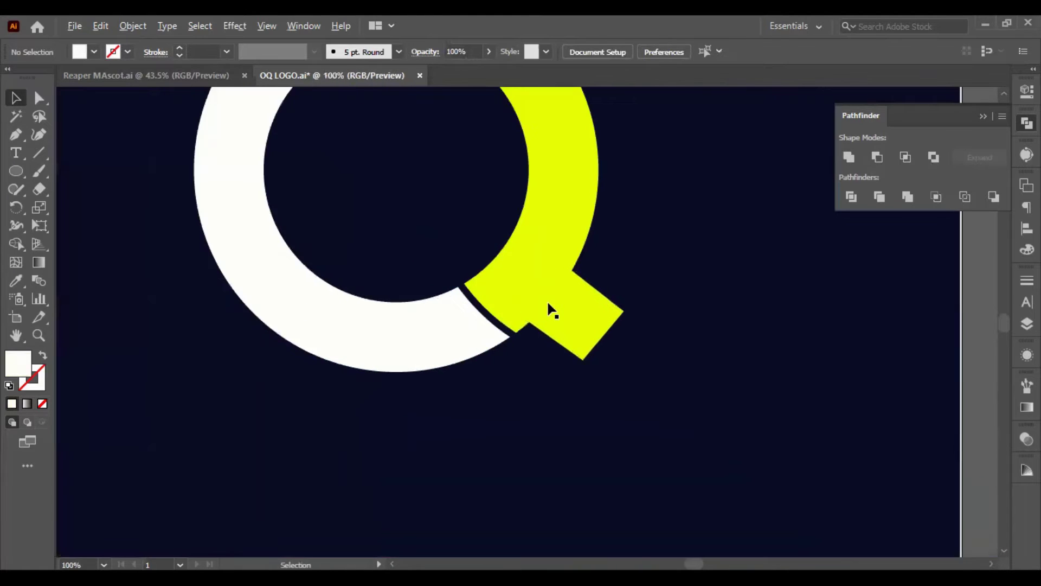
pyautogui.scroll(-2, 548, 302)
pyautogui.scroll(1, 491, 253)
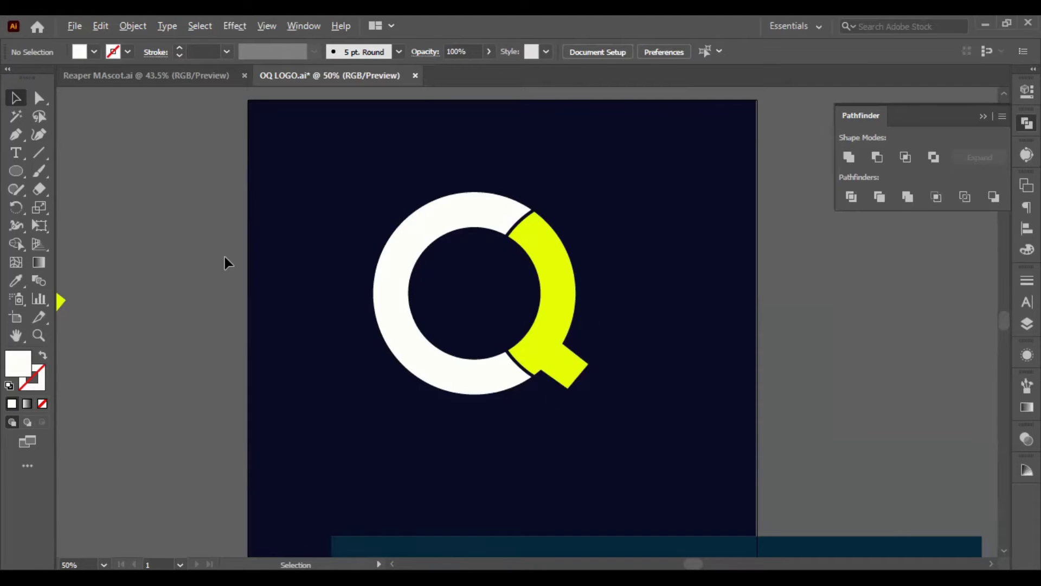
pyautogui.hscroll(-2, 144, 258)
pyautogui.scroll(-1, 116, 245)
pyautogui.hscroll(-4, 116, 245)
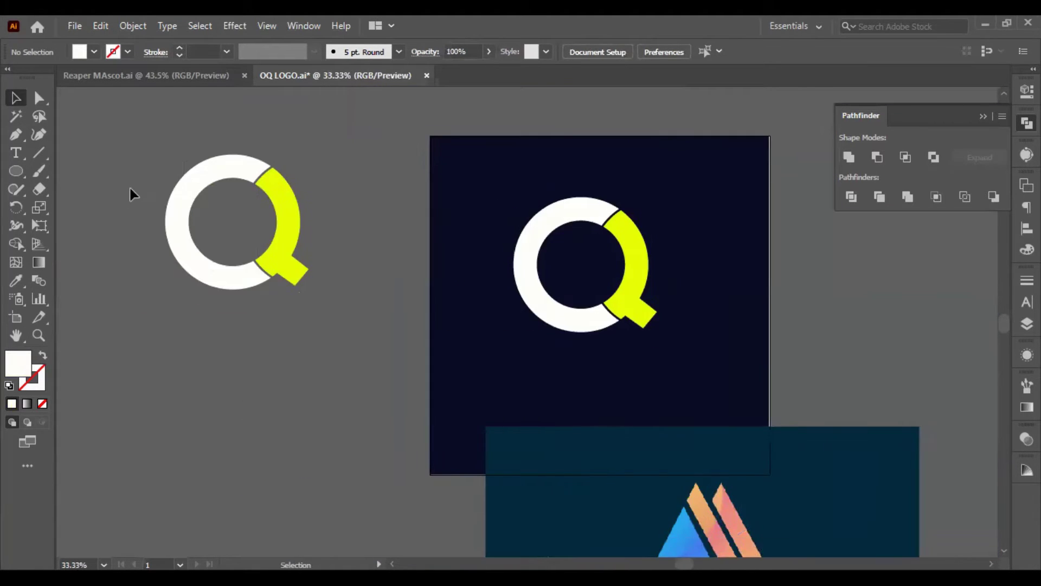
pyautogui.scroll(1, 129, 185)
pyautogui.moveTo(144, 170); pyautogui.dragTo(343, 341)
pyautogui.click(316, 353)
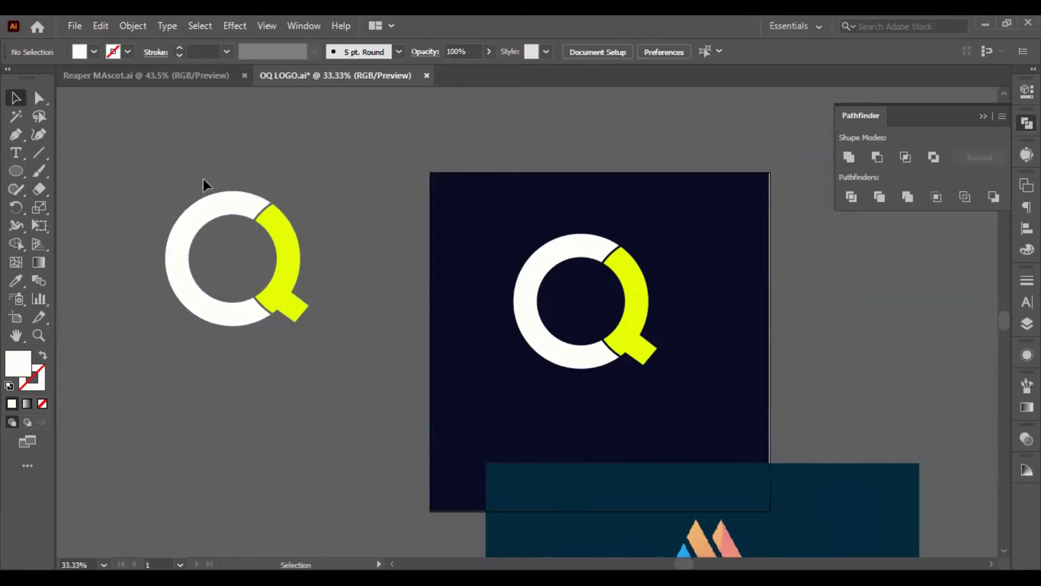
pyautogui.moveTo(376, 388); pyautogui.dragTo(375, 388)
pyautogui.scroll(-1, 349, 308)
pyautogui.scroll(2, 359, 310)
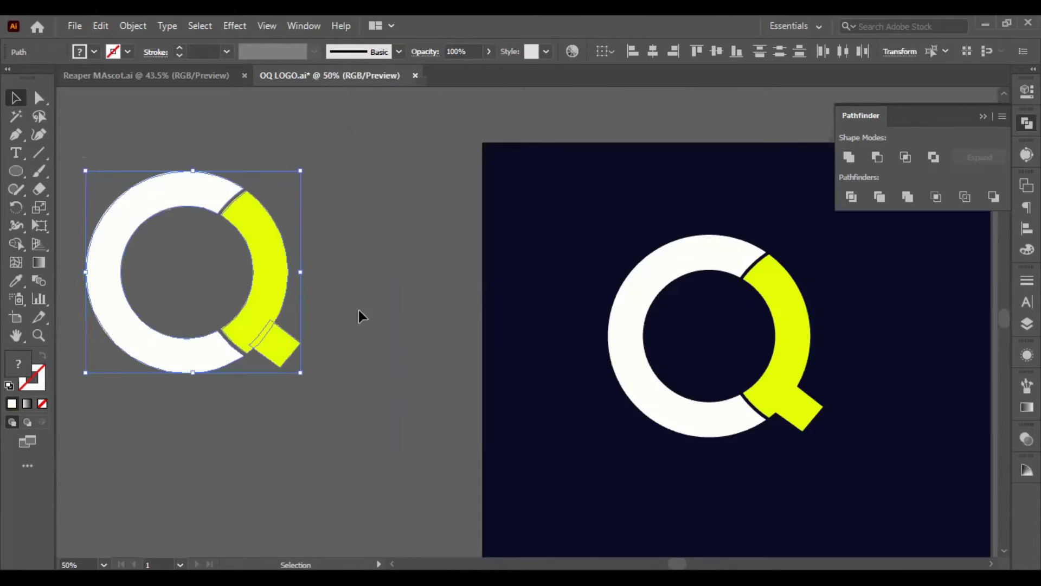
pyautogui.hscroll(2, 385, 324)
pyautogui.hscroll(2, 386, 325)
pyautogui.scroll(-3, 389, 329)
pyautogui.scroll(-2, 390, 330)
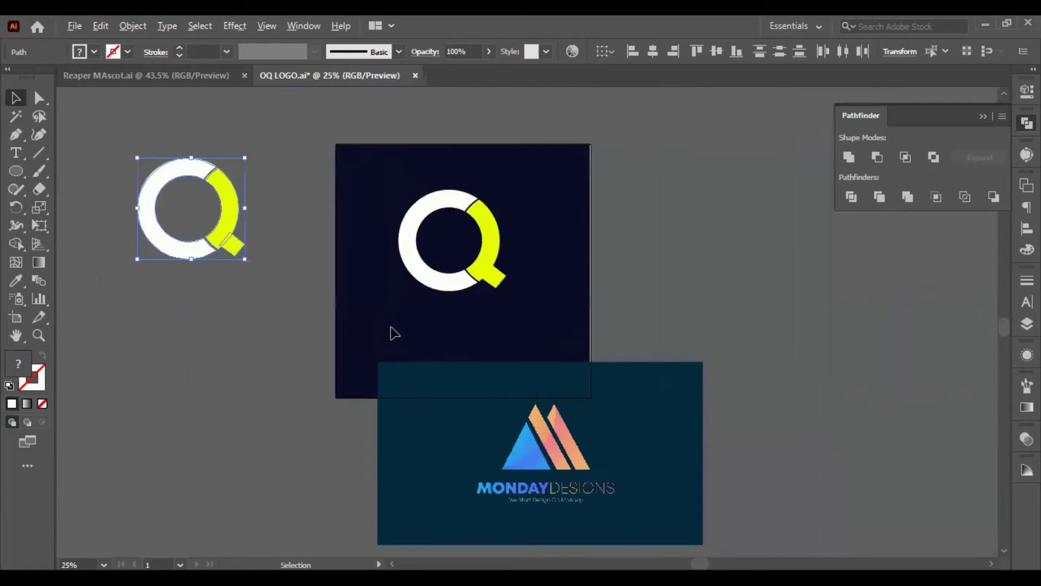
pyautogui.scroll(-1, 486, 415)
# Fill the white ring on the navy square with the blue sampled from the reference logo's triangle
pyautogui.click(561, 405)
pyautogui.click(361, 267)
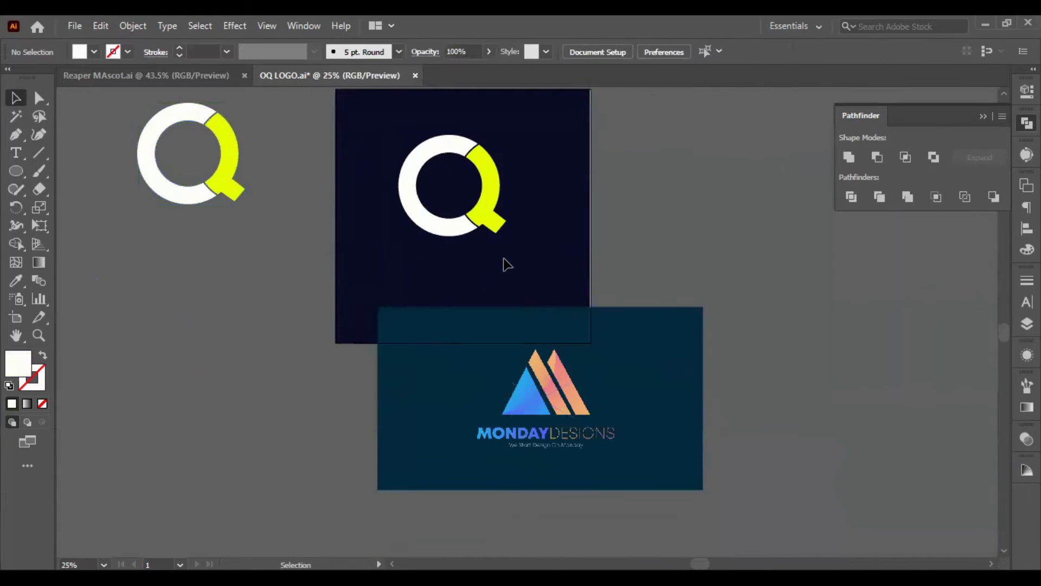
pyautogui.scroll(1, 488, 260)
pyautogui.click(418, 252)
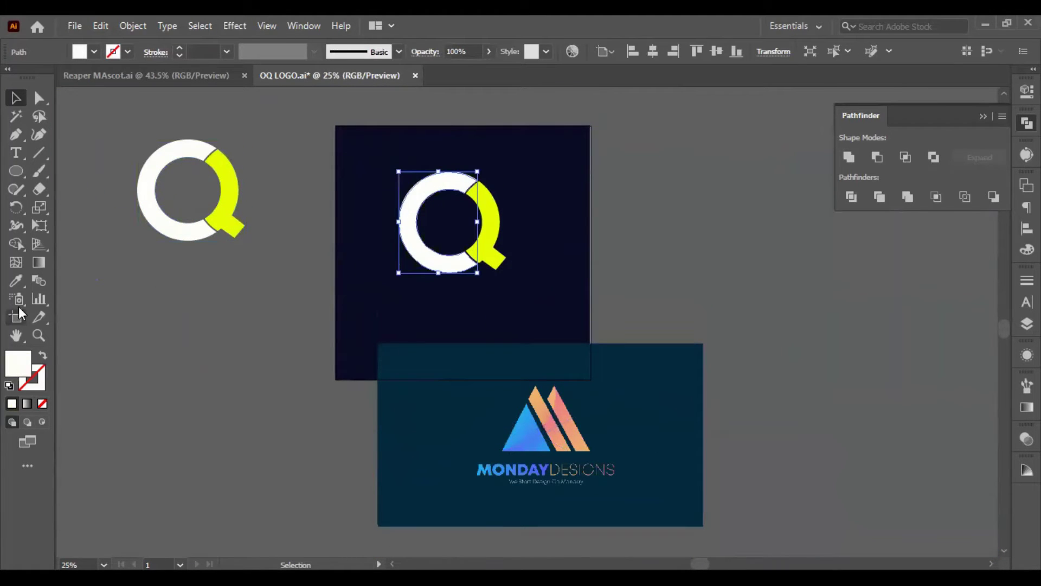
pyautogui.click(16, 280)
pyautogui.click(522, 426)
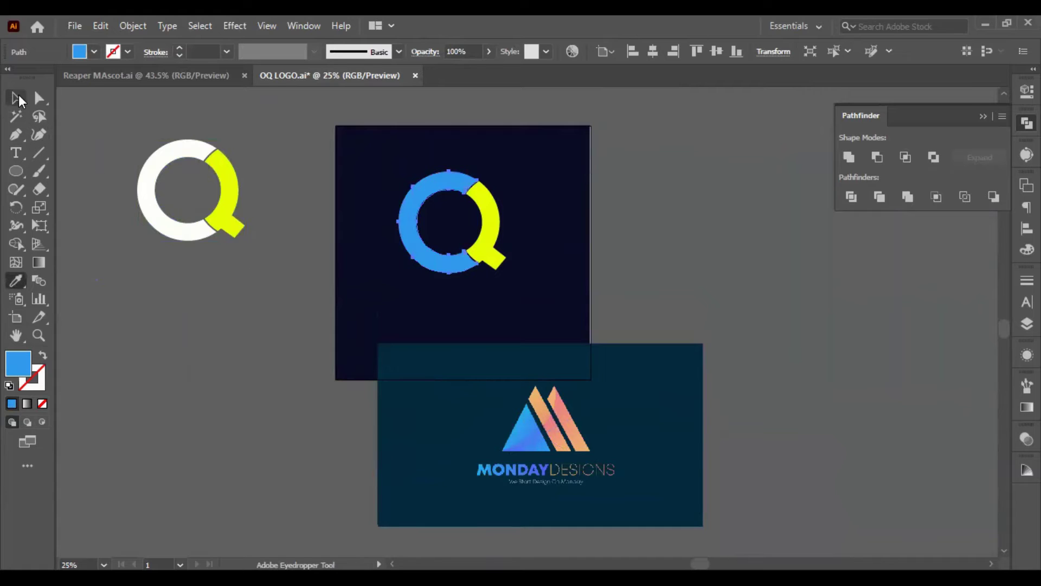
# Fill the ring with a linear white-to-black gradient running straight down from its upper to its lower edge at -90°
pyautogui.click(27, 404)
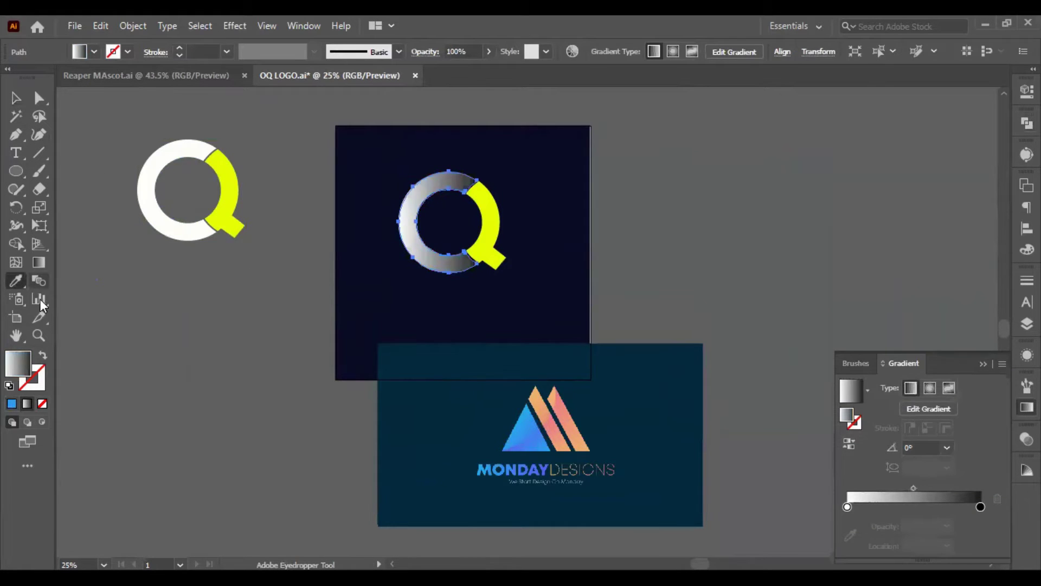
pyautogui.click(40, 262)
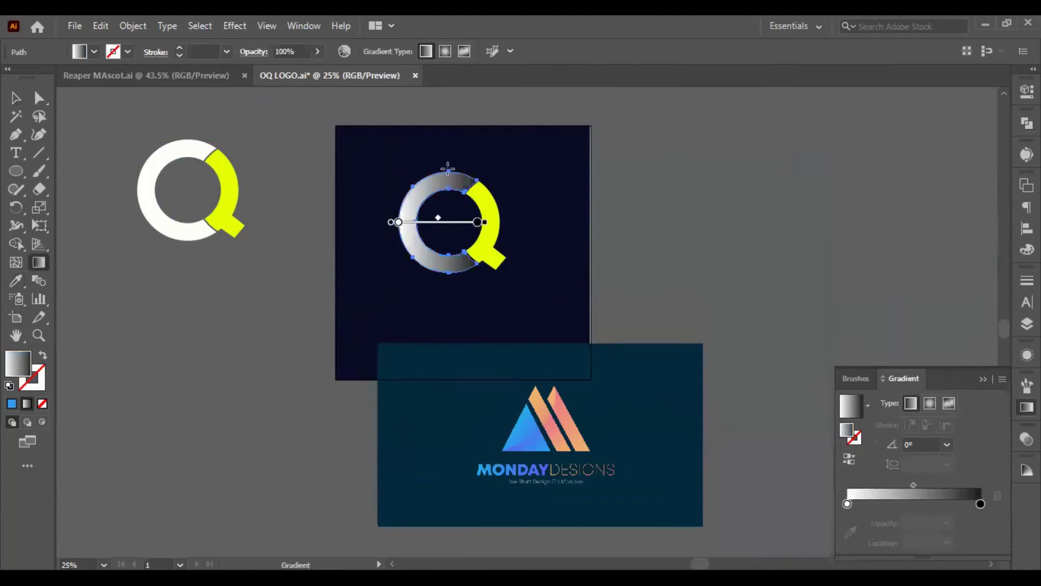
pyautogui.moveTo(439, 168); pyautogui.dragTo(438, 270)
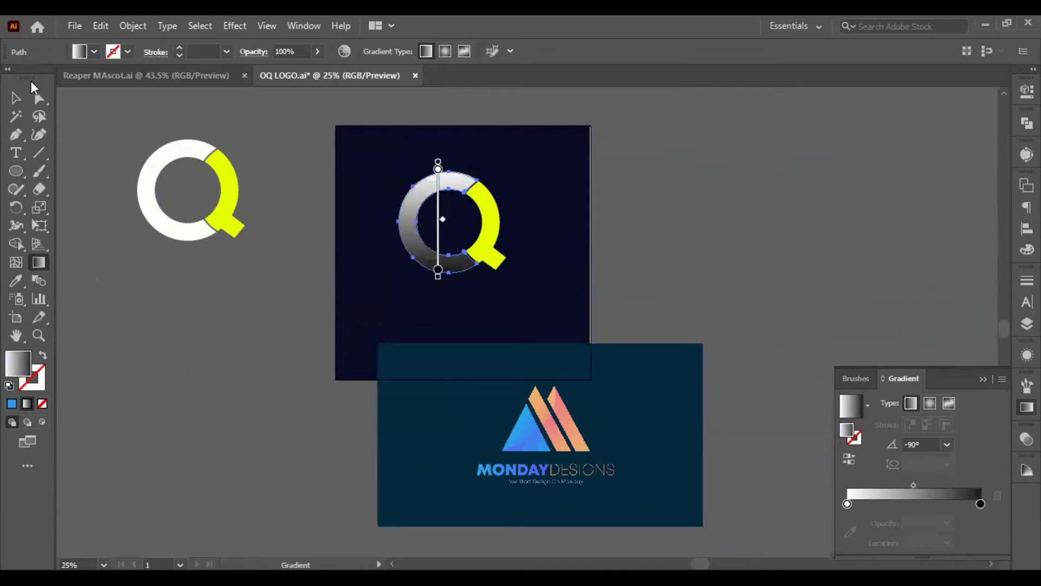
pyautogui.click(16, 98)
# Set the starting colour of the ring's gradient to the light blue sampled at the apex of the reference logo's triangle
pyautogui.scroll(3, 441, 221)
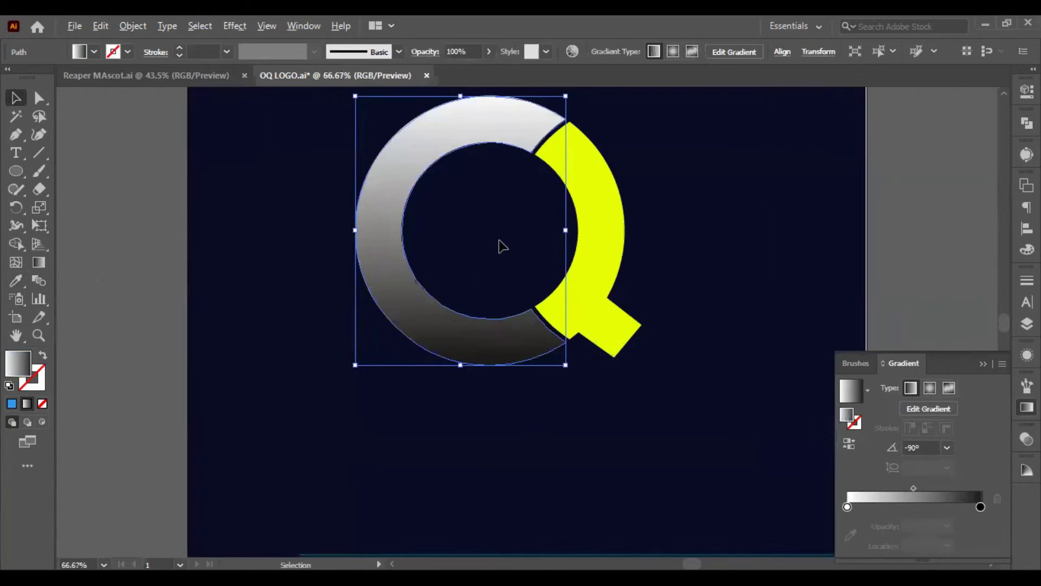
pyautogui.scroll(-2, 500, 244)
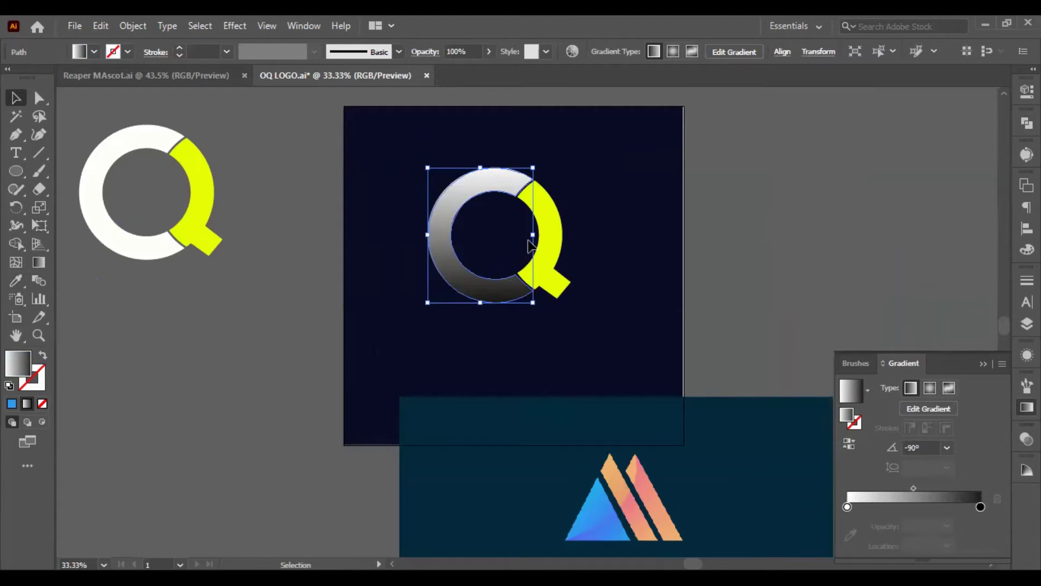
pyautogui.scroll(-5, 515, 260)
pyautogui.scroll(2, 593, 402)
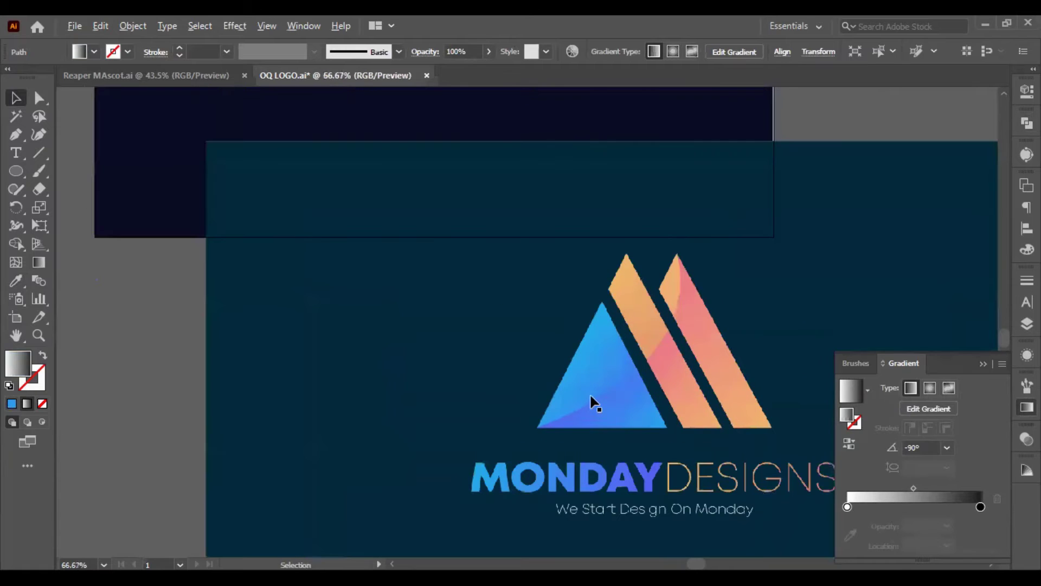
pyautogui.scroll(2, 631, 410)
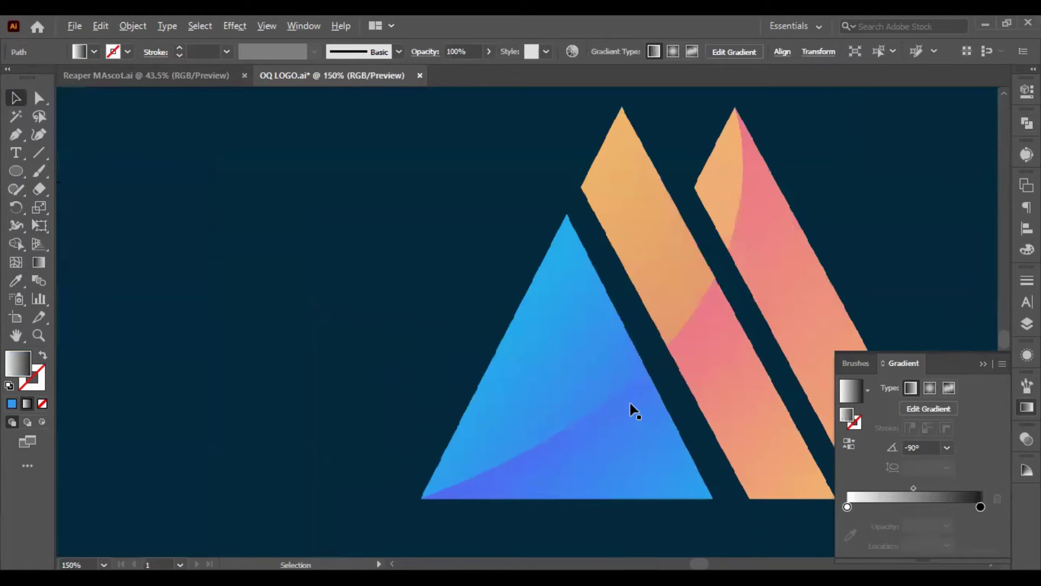
pyautogui.scroll(1, 722, 417)
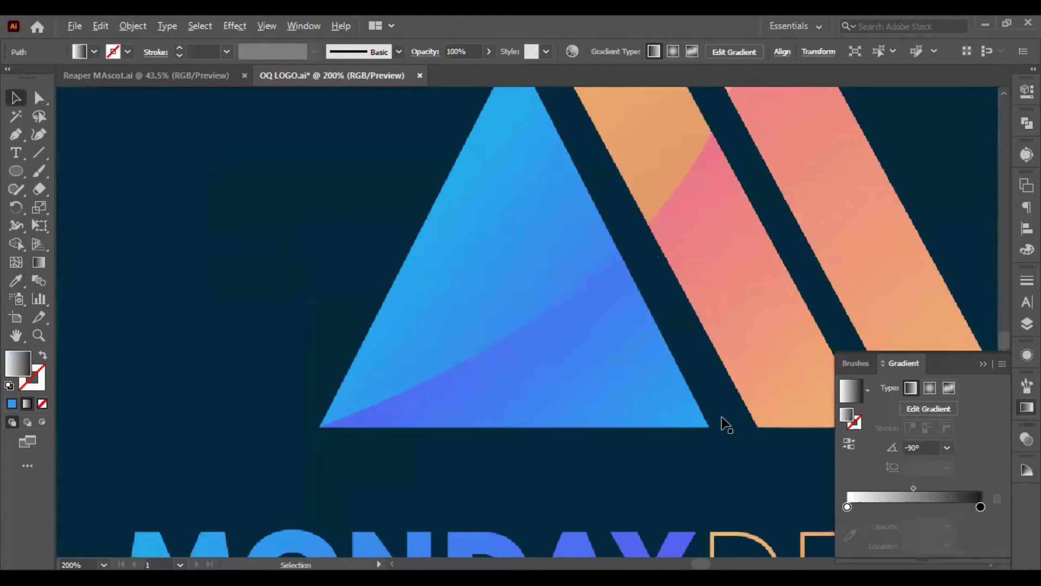
pyautogui.click(847, 506)
pyautogui.click(850, 533)
pyautogui.scroll(5, 509, 135)
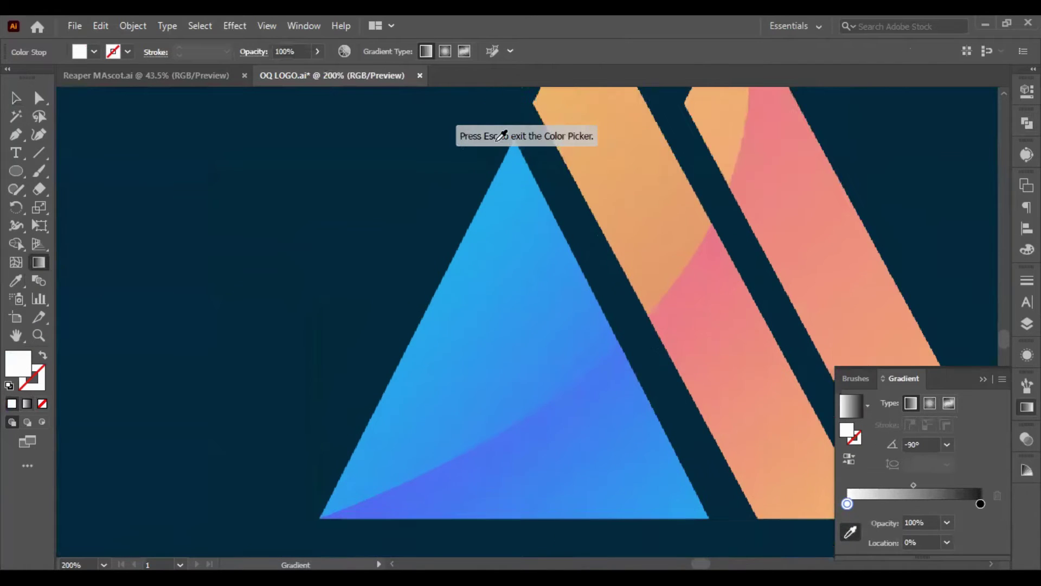
pyautogui.click(519, 194)
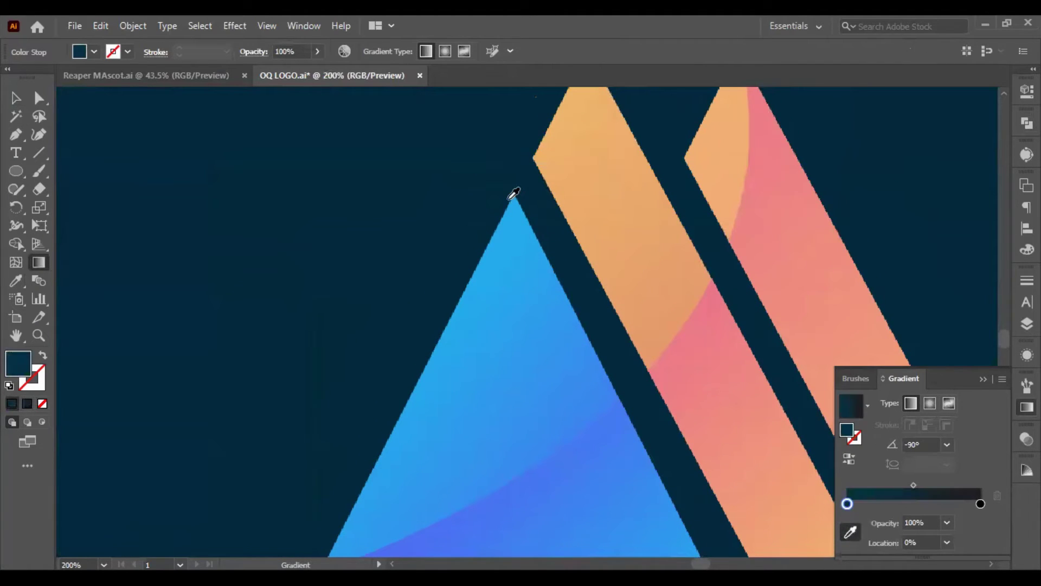
# Set the end colour of the ring's gradient to the deeper blue sampled near the right edge of the reference triangle
pyautogui.click(981, 503)
pyautogui.click(849, 534)
pyautogui.scroll(-3, 418, 462)
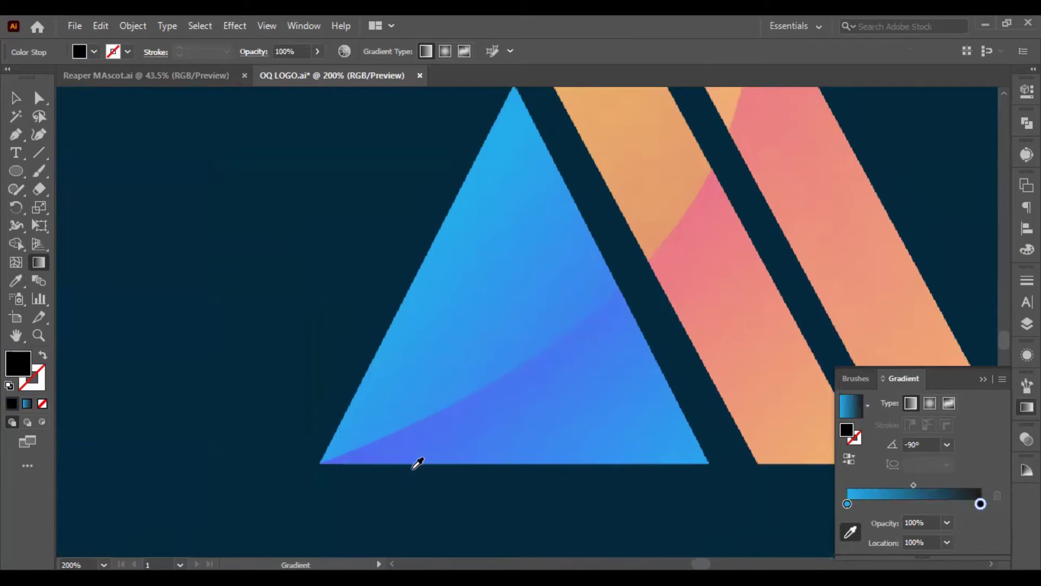
pyautogui.click(338, 447)
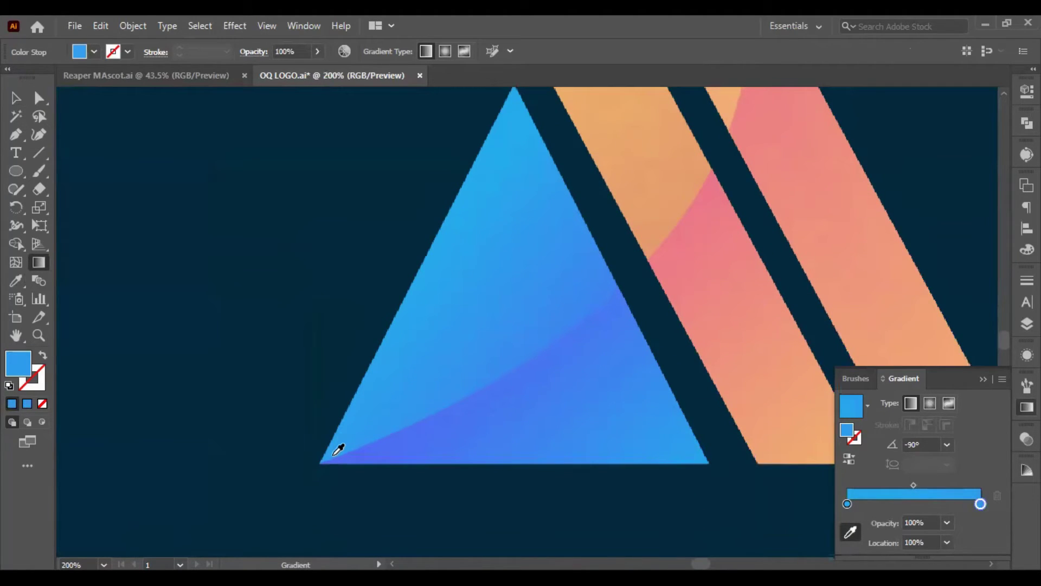
pyautogui.click(619, 284)
# Unite the yellow arc and its tail on the navy square into one shape
pyautogui.scroll(-5, 617, 281)
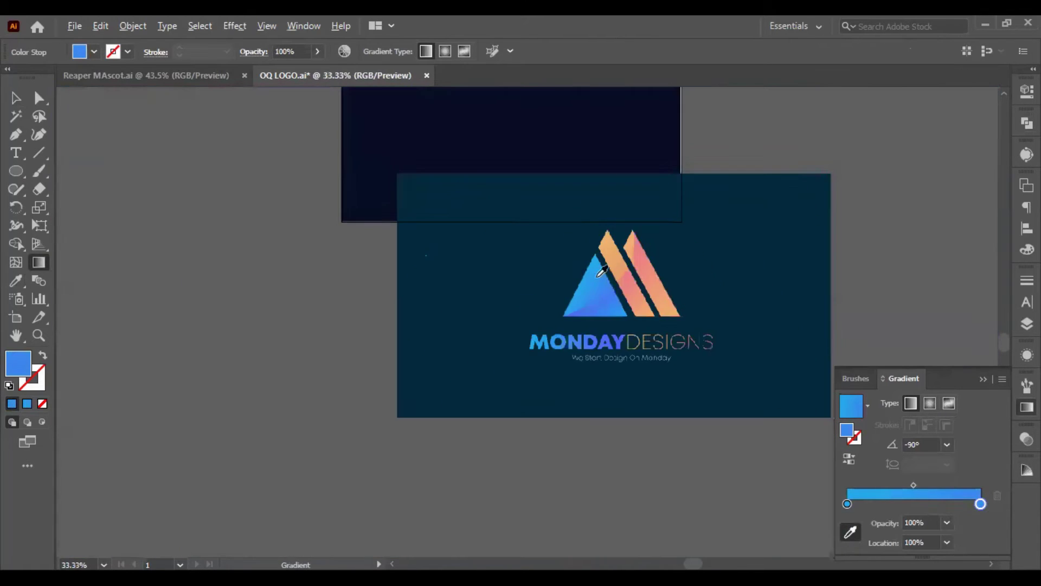
pyautogui.scroll(5, 325, 145)
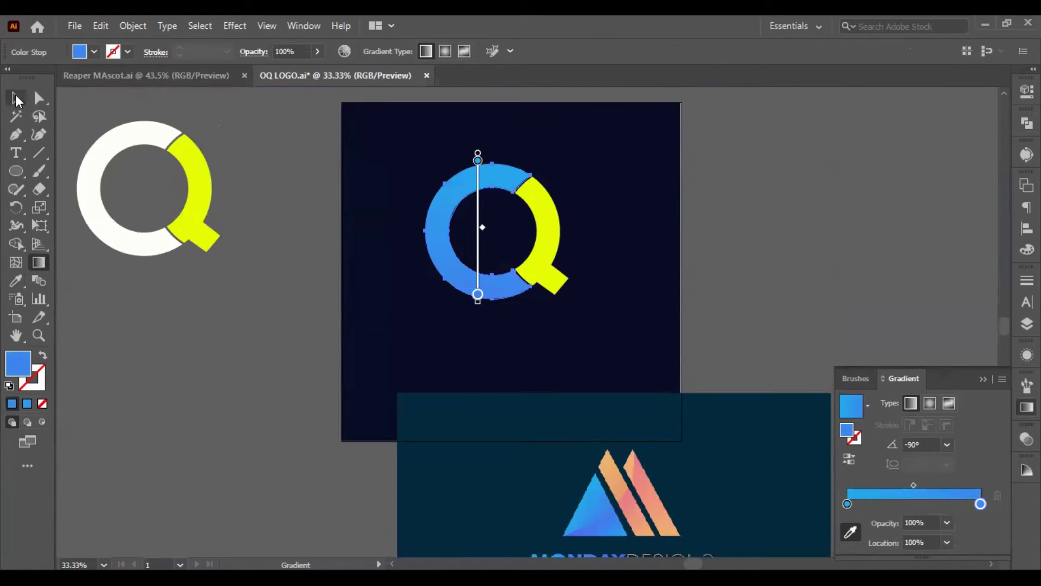
pyautogui.click(15, 98)
pyautogui.click(471, 234)
pyautogui.click(549, 274)
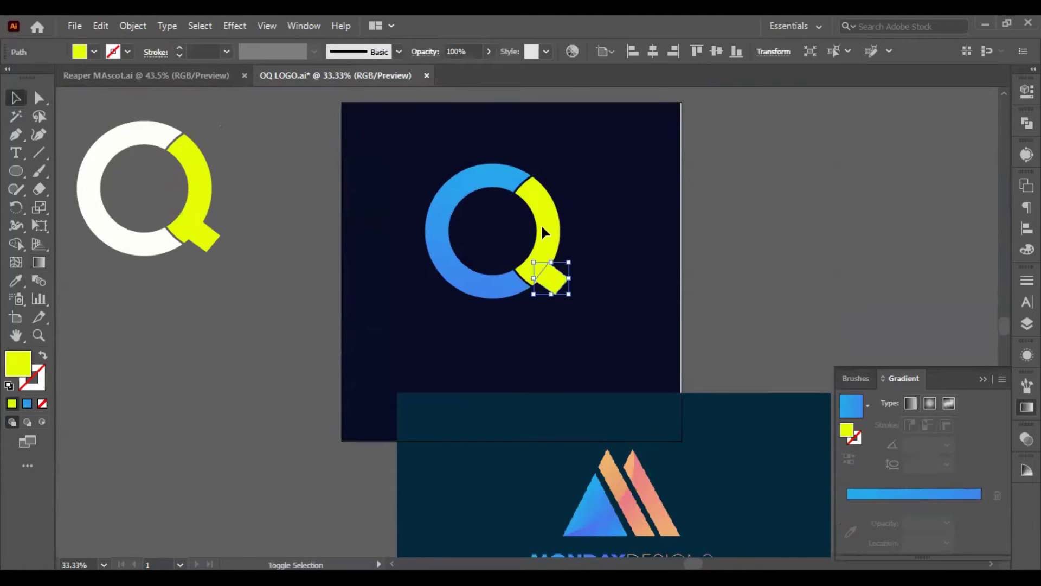
pyautogui.hotkey('ctrl', 'shift', 'F9')
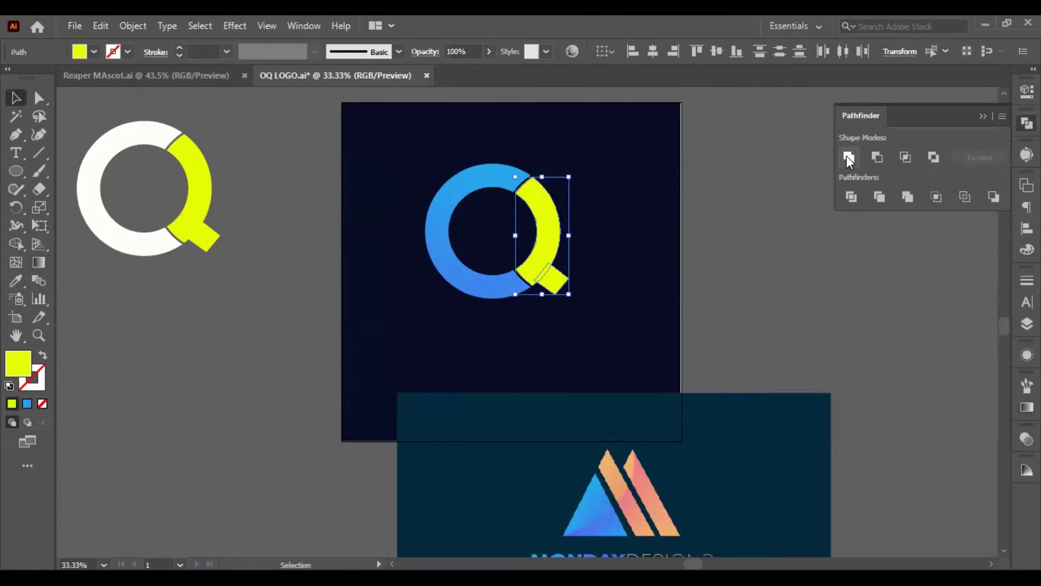
# Apply the linear gradient to the united arc and tail, with the orange from the reference's middle stripe as starting colour
pyautogui.scroll(-3, 790, 300)
pyautogui.scroll(4, 654, 392)
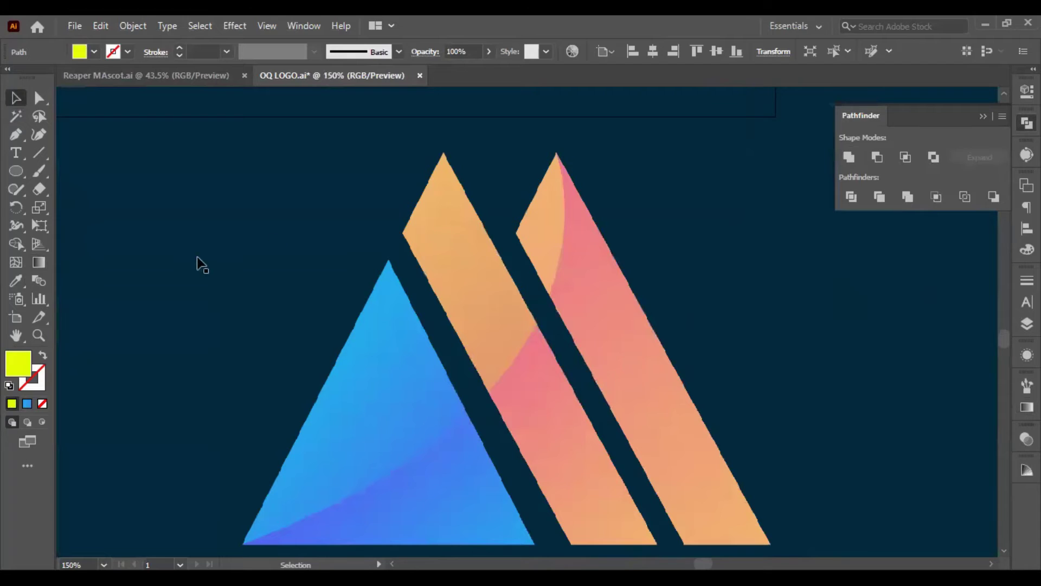
pyautogui.click(27, 404)
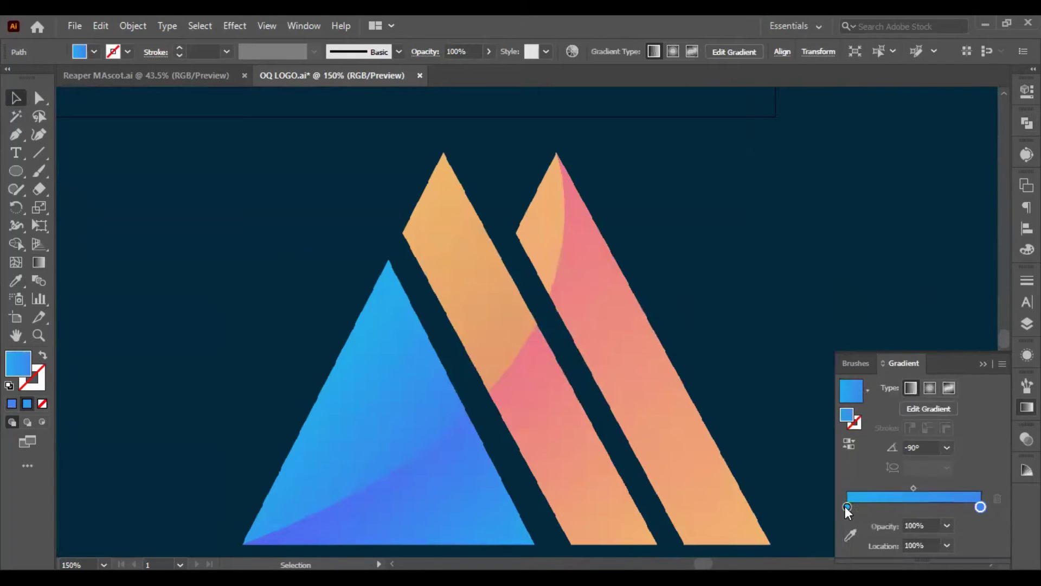
pyautogui.click(846, 506)
pyautogui.click(849, 528)
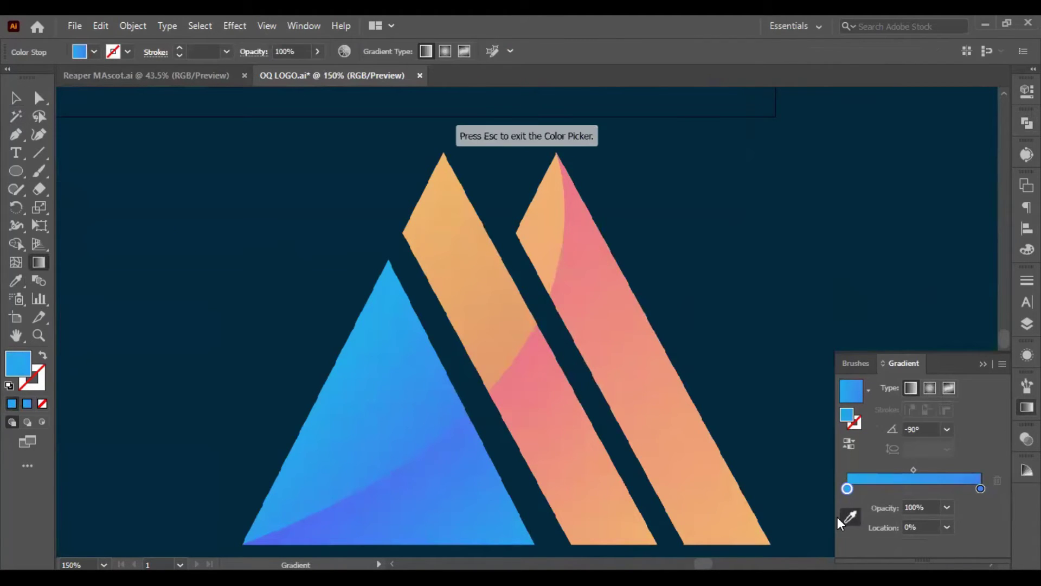
pyautogui.click(656, 541)
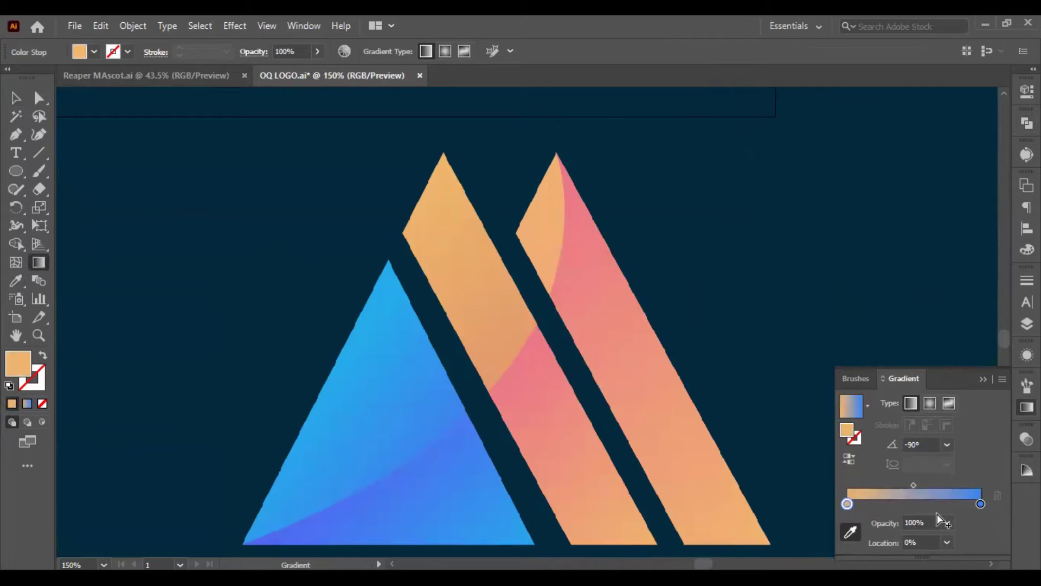
# Set the end colour of the arc's gradient to the pink sampled from the reference's middle stripe, and deselect the shape
pyautogui.click(980, 502)
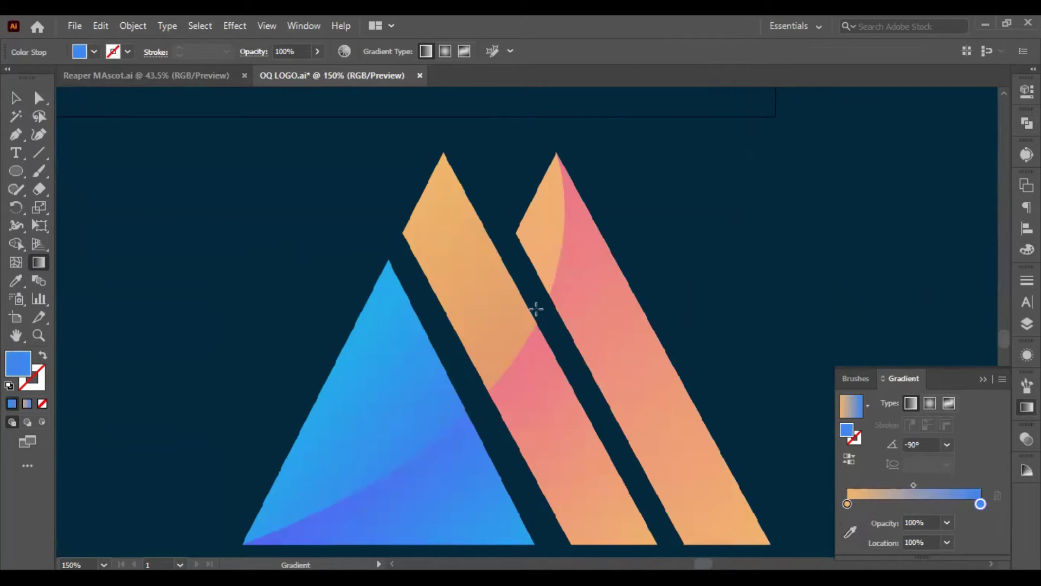
pyautogui.click(850, 532)
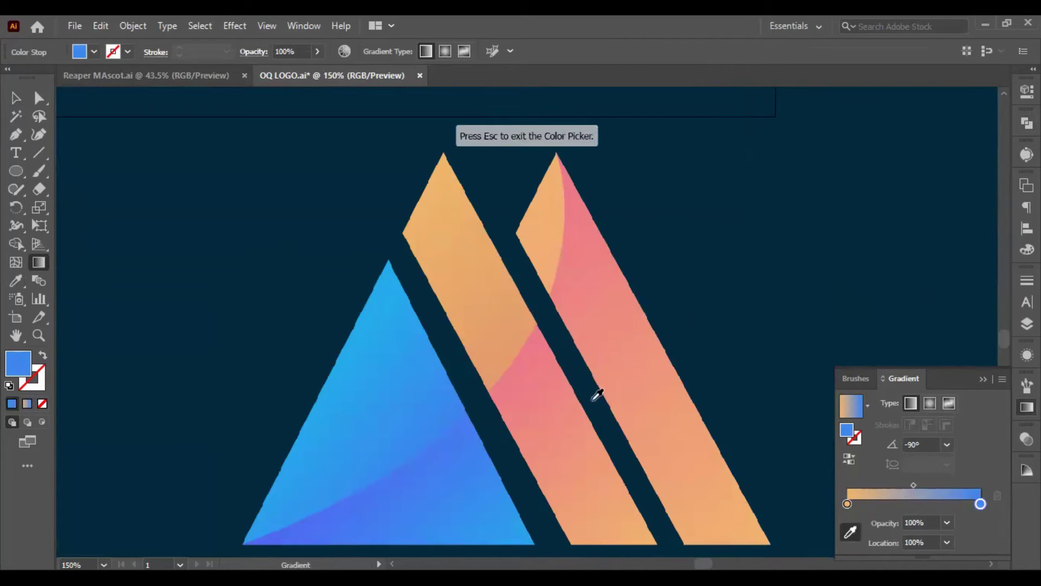
pyautogui.click(540, 327)
pyautogui.press('v')
pyautogui.hotkey('ctrl', '-')
pyautogui.hotkey('ctrl', '-')
pyautogui.hotkey('ctrl', '-')
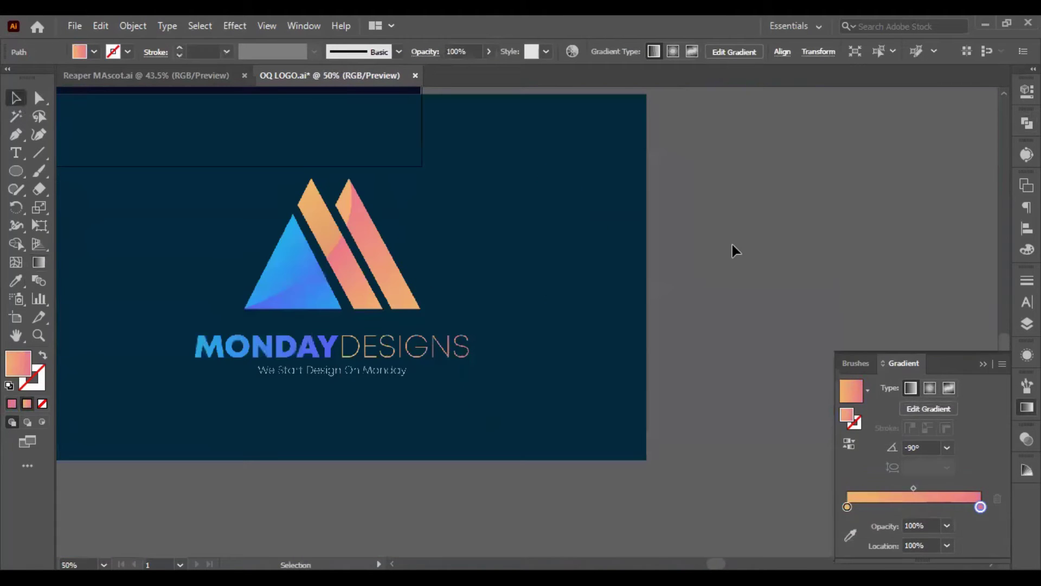
pyautogui.hotkey('ctrl', 'shift', 'a')
# Compare the gradient-coloured Q mark with the two-tone curved shading of the reference logo
pyautogui.scroll(5, 619, 187)
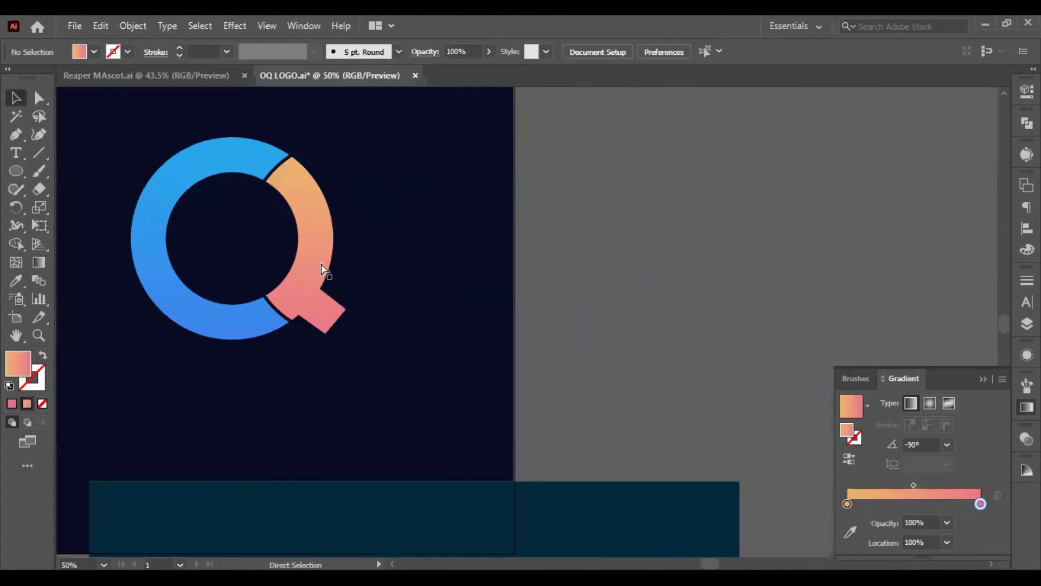
pyautogui.hscroll(-3, 586, 279)
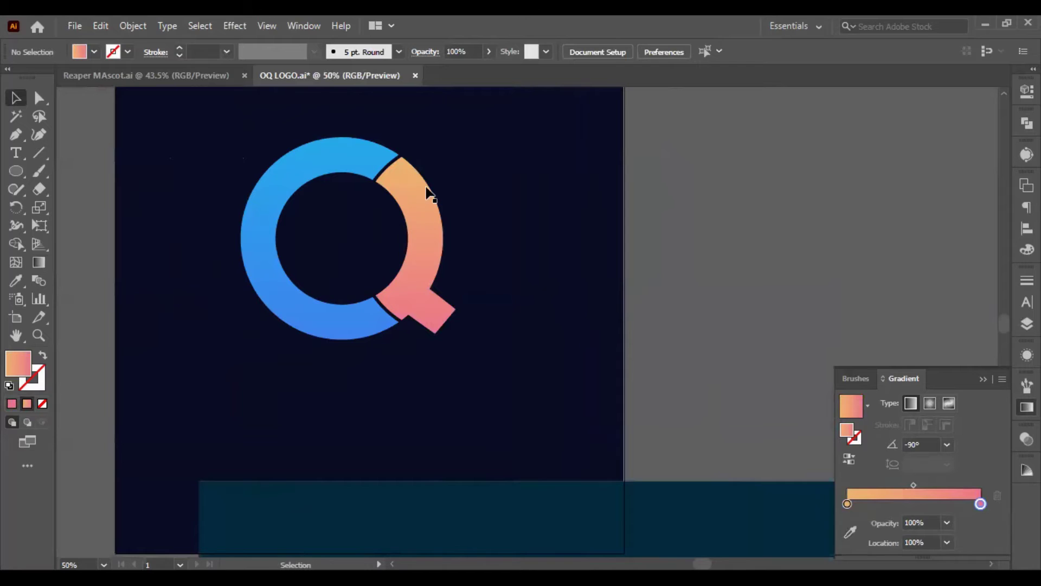
pyautogui.scroll(2, 268, 227)
pyautogui.scroll(-3, 268, 227)
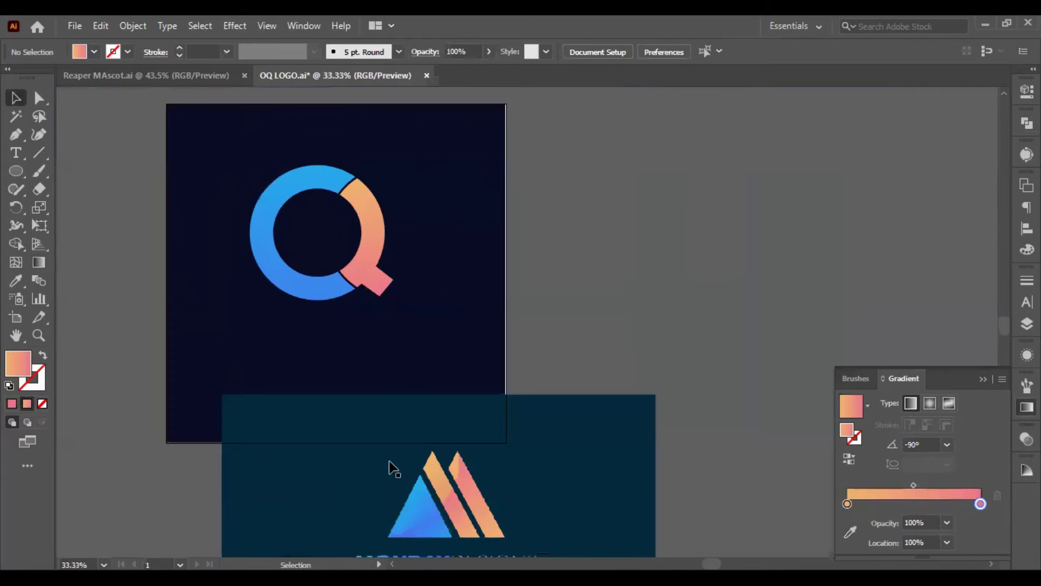
pyautogui.hscroll(-3, 419, 463)
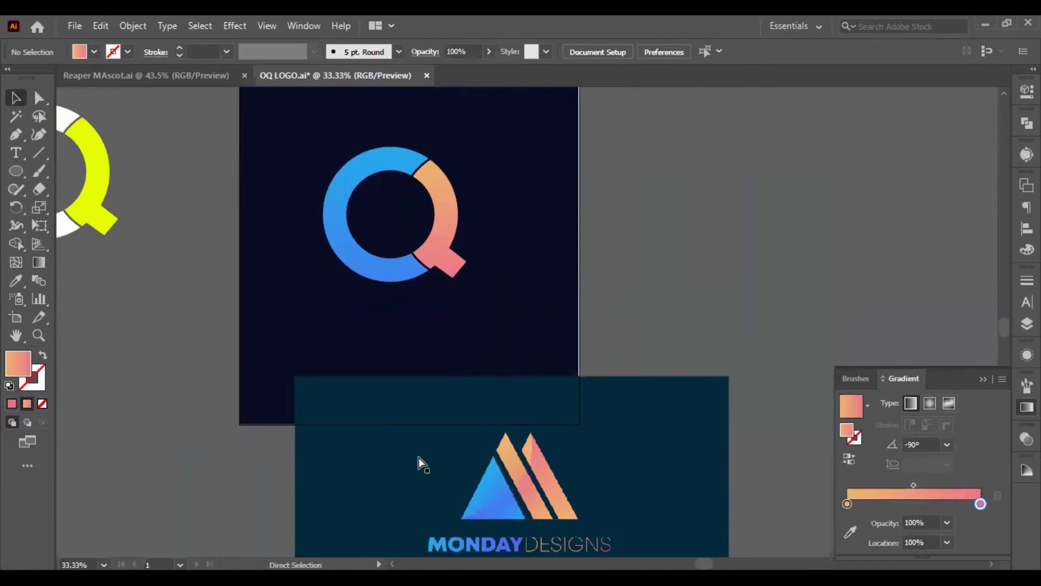
pyautogui.click(564, 502)
pyautogui.click(200, 259)
pyautogui.click(15, 134)
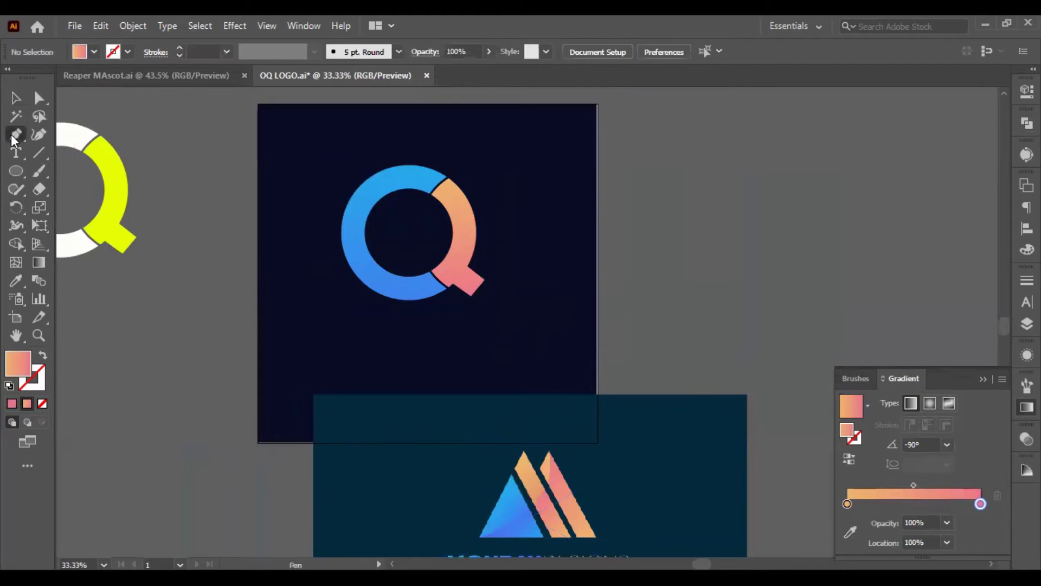
pyautogui.click(448, 181)
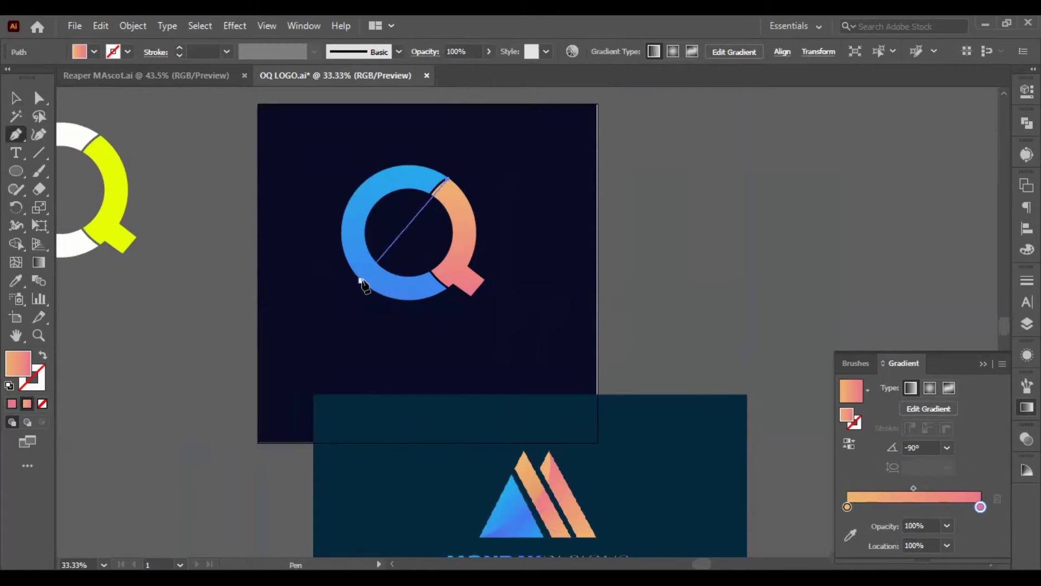
pyautogui.moveTo(361, 280); pyautogui.dragTo(272, 305)
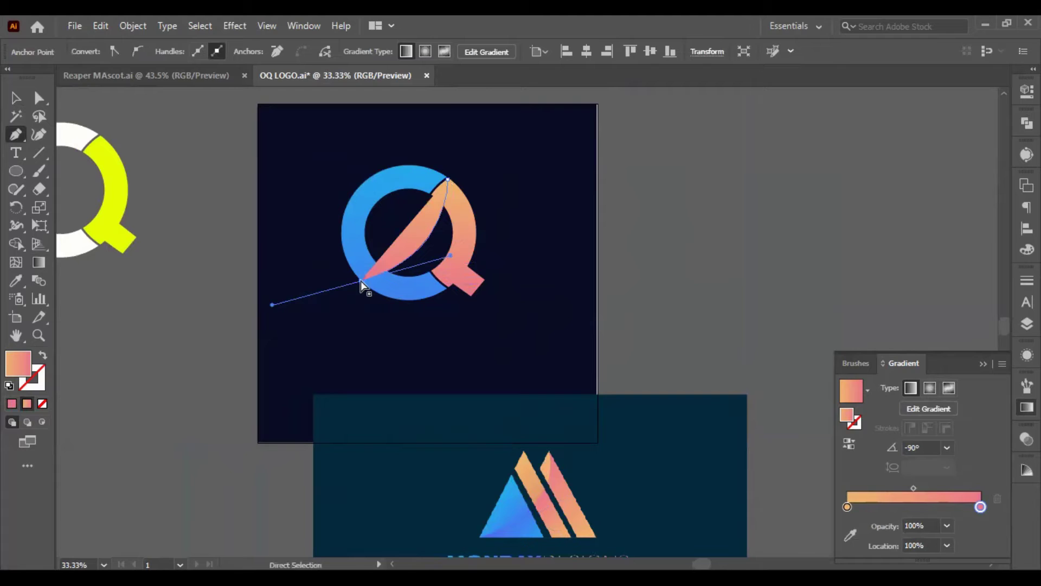
pyautogui.hotkey('ctrl', 'z')
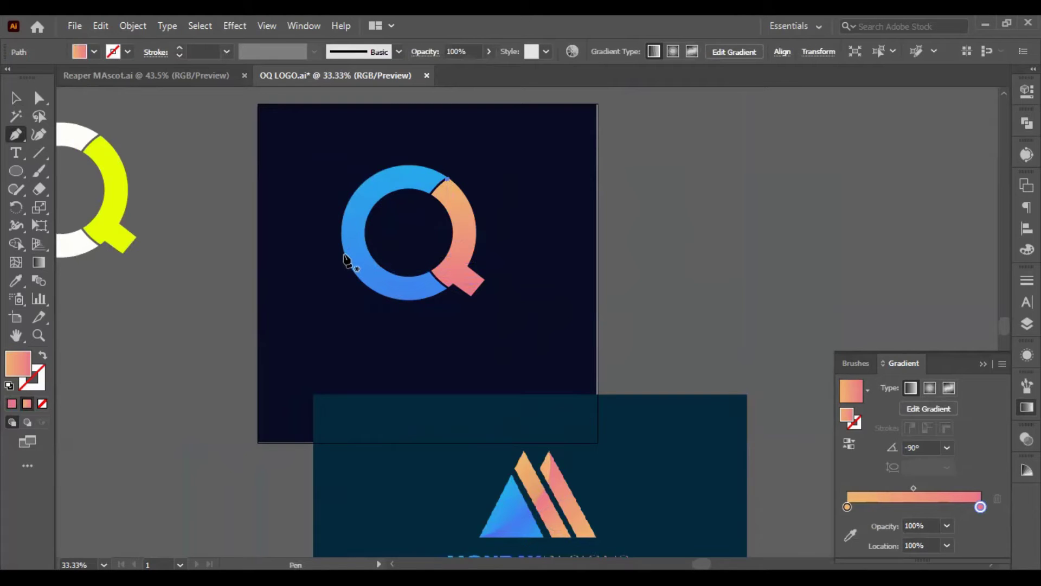
pyautogui.hotkey('ctrl', 'z')
pyautogui.hotkey('ctrl', 'shift', 'a')
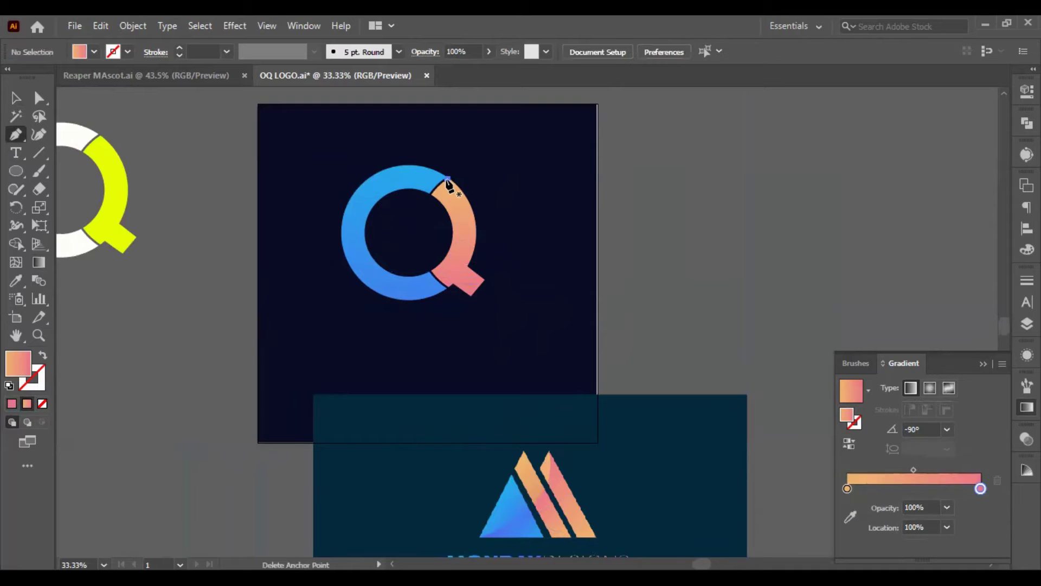
pyautogui.click(449, 179)
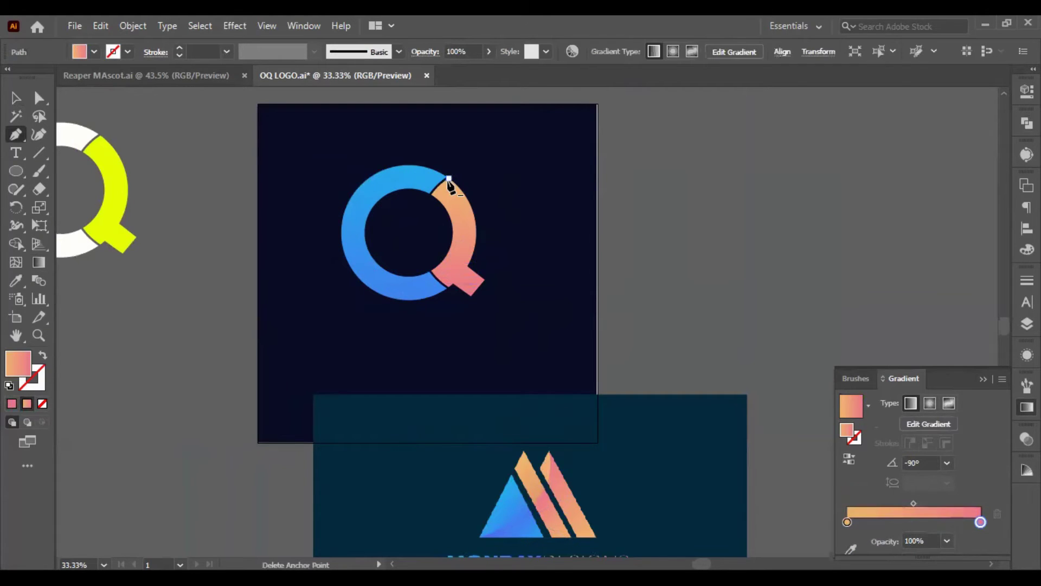
pyautogui.moveTo(352, 268); pyautogui.dragTo(255, 269)
pyautogui.hotkey('ctrl', 'z')
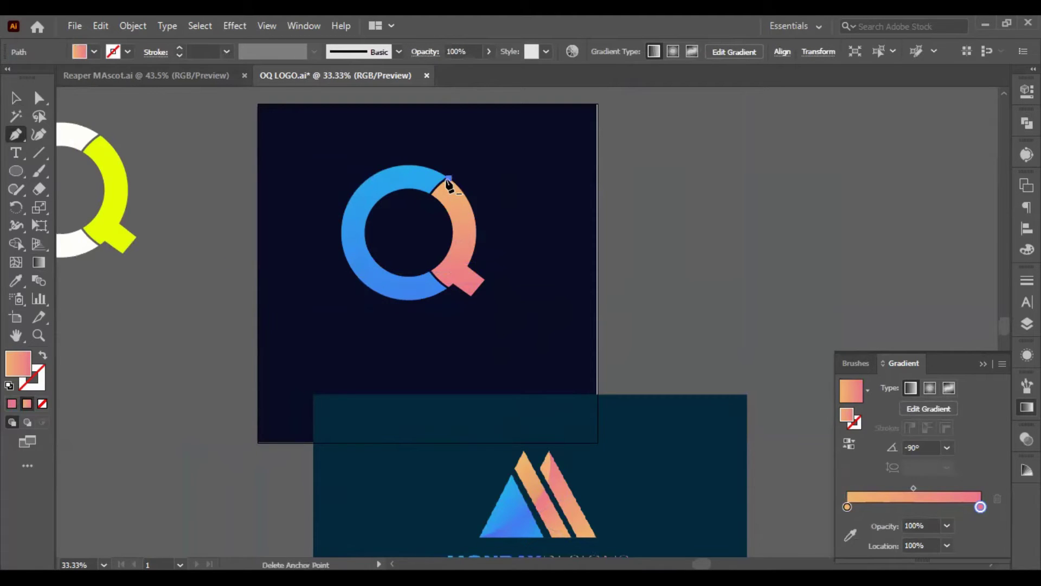
pyautogui.hotkey('ctrl', 'z')
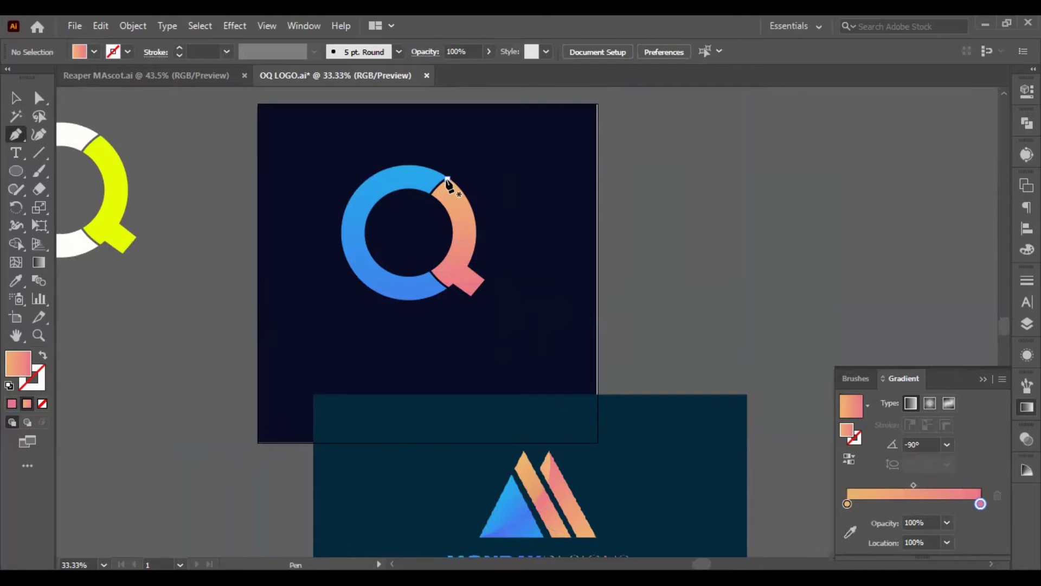
# Draw a closed Pen shape covering the arc and tail, with a curved edge from the arc's upper tip to the ring's lower outer edge
pyautogui.click(447, 179)
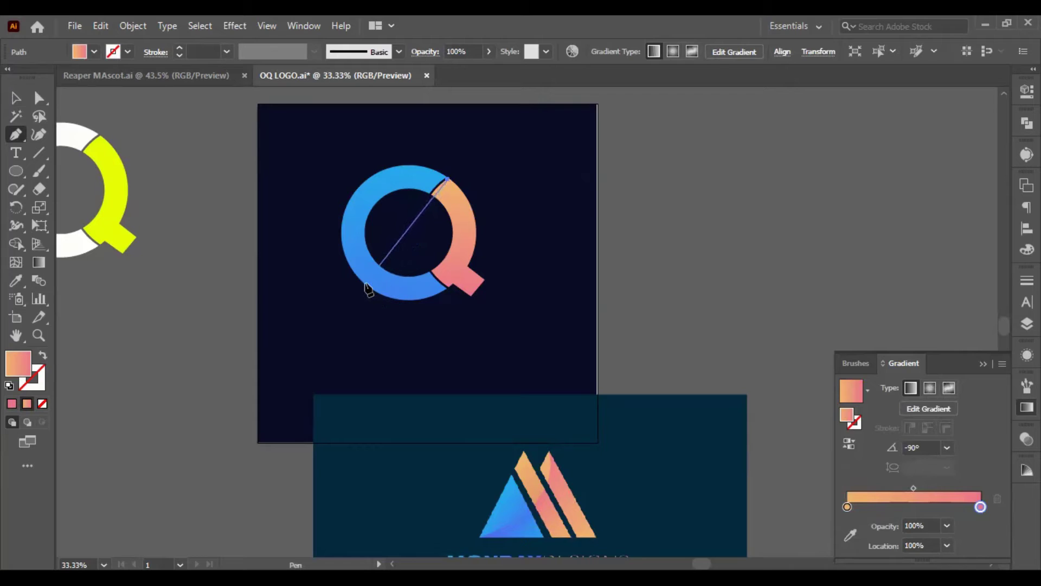
pyautogui.moveTo(365, 284); pyautogui.dragTo(242, 300)
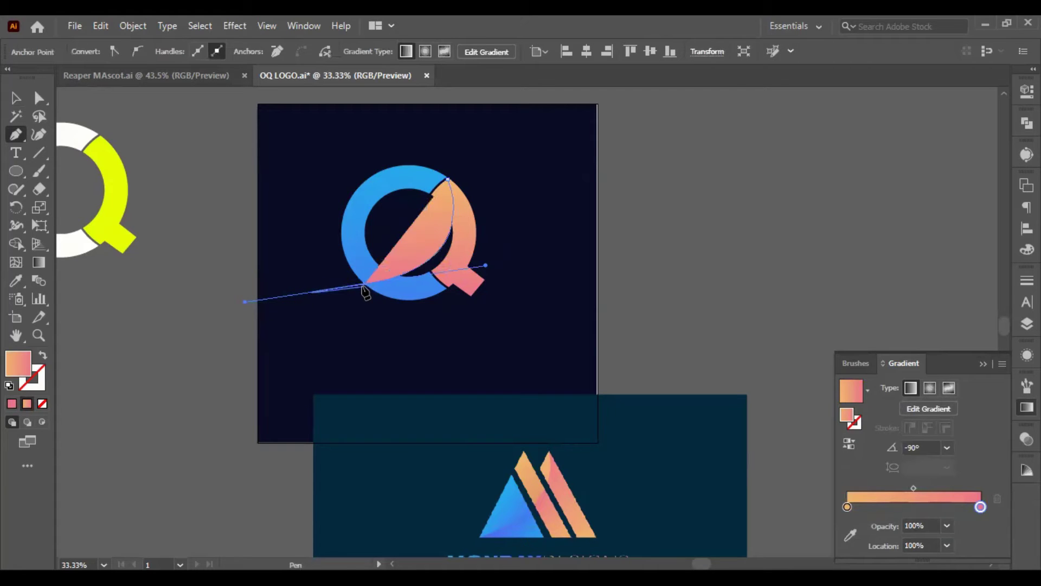
pyautogui.moveTo(365, 285); pyautogui.dragTo(353, 326)
pyautogui.moveTo(429, 351); pyautogui.dragTo(577, 356)
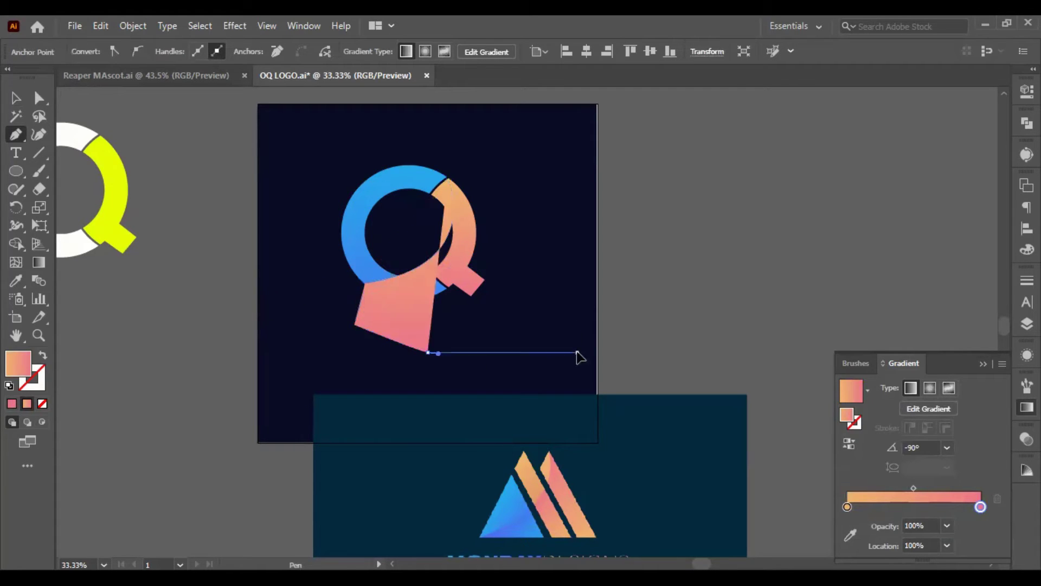
pyautogui.moveTo(579, 270); pyautogui.dragTo(559, 193)
pyautogui.click(559, 193)
pyautogui.click(447, 180)
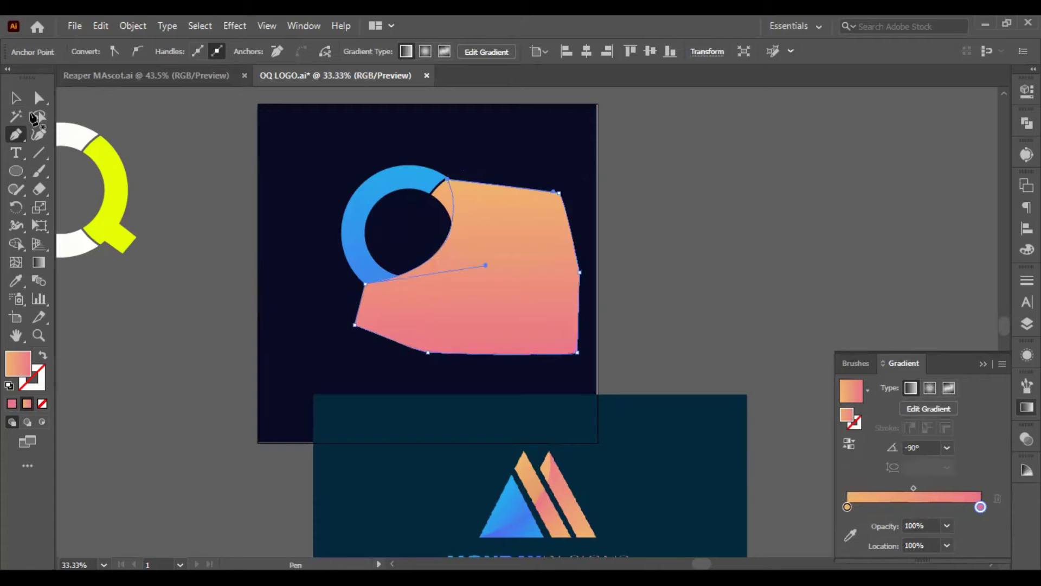
pyautogui.click(16, 97)
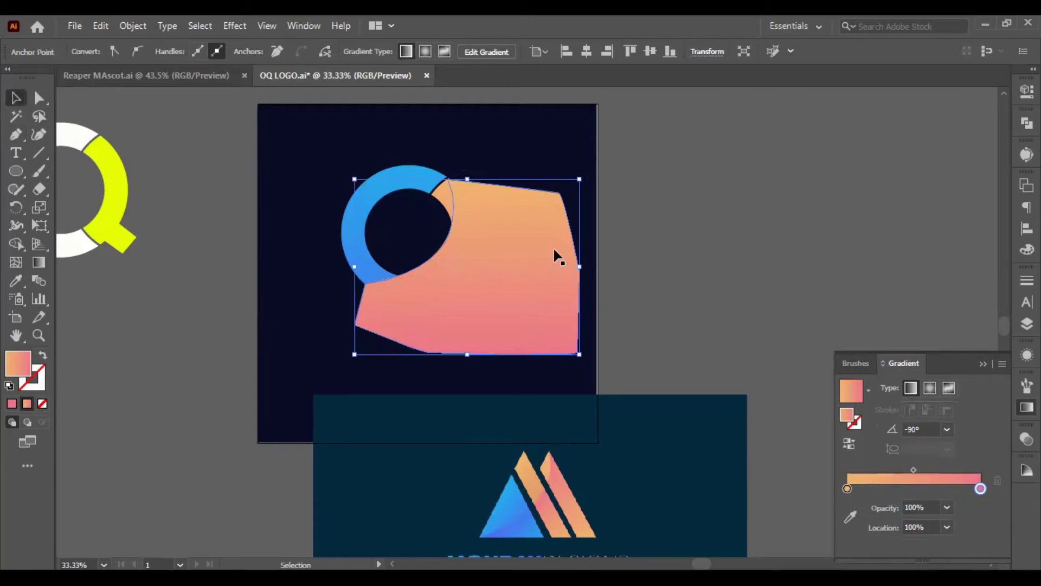
# Move the newly drawn gradient shape off the navy square onto the empty canvas beside it
pyautogui.scroll(-2, 490, 264)
pyautogui.hotkey('ctrl', 'shift', 'a')
pyautogui.scroll(3, 486, 259)
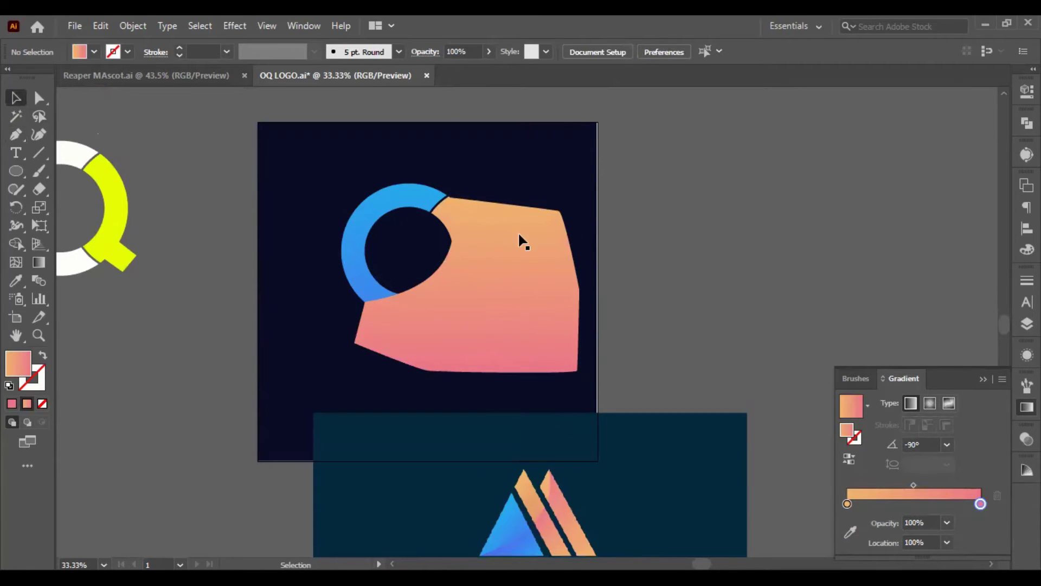
pyautogui.moveTo(518, 231); pyautogui.dragTo(811, 273)
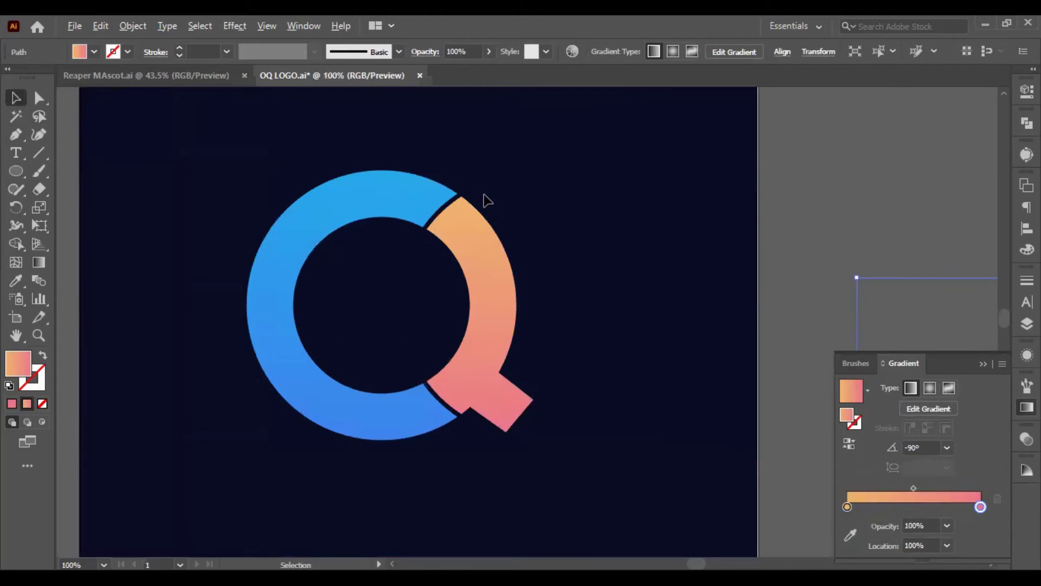
# Compare the Q mark's ring and arc with the curved two-tone shading of the Monday Designs logo
pyautogui.scroll(1, 484, 203)
pyautogui.scroll(-3, 401, 517)
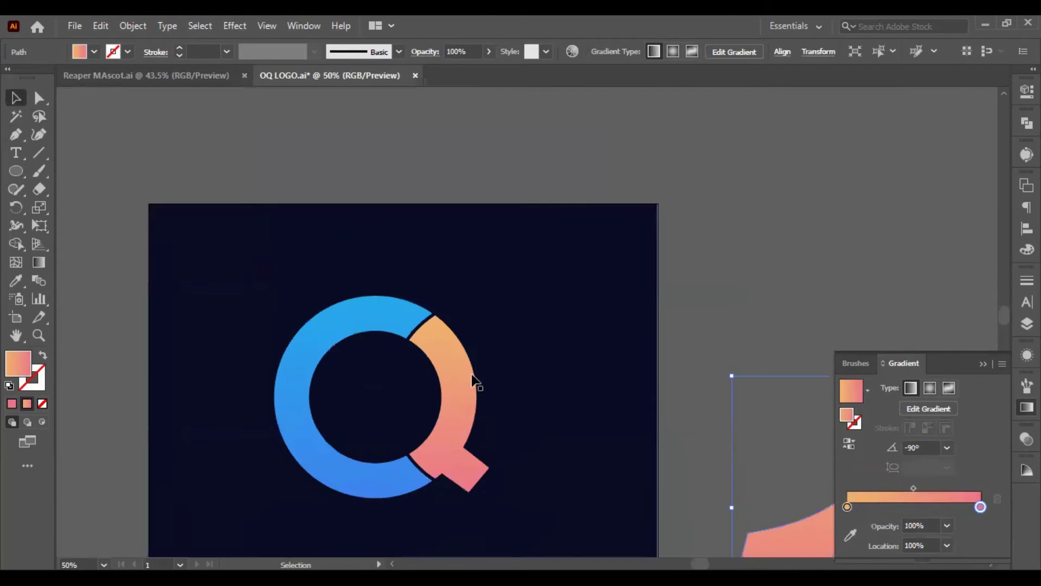
pyautogui.scroll(3, 356, 349)
pyautogui.scroll(-5, 357, 343)
pyautogui.scroll(-2, 374, 434)
pyautogui.scroll(3, 509, 515)
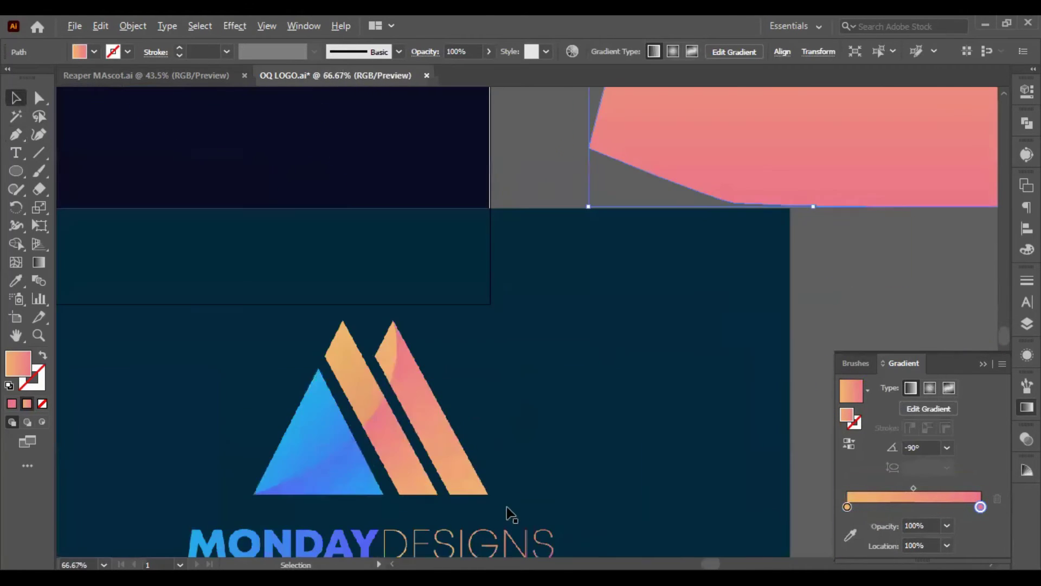
pyautogui.scroll(-3, 368, 470)
pyautogui.scroll(4, 302, 302)
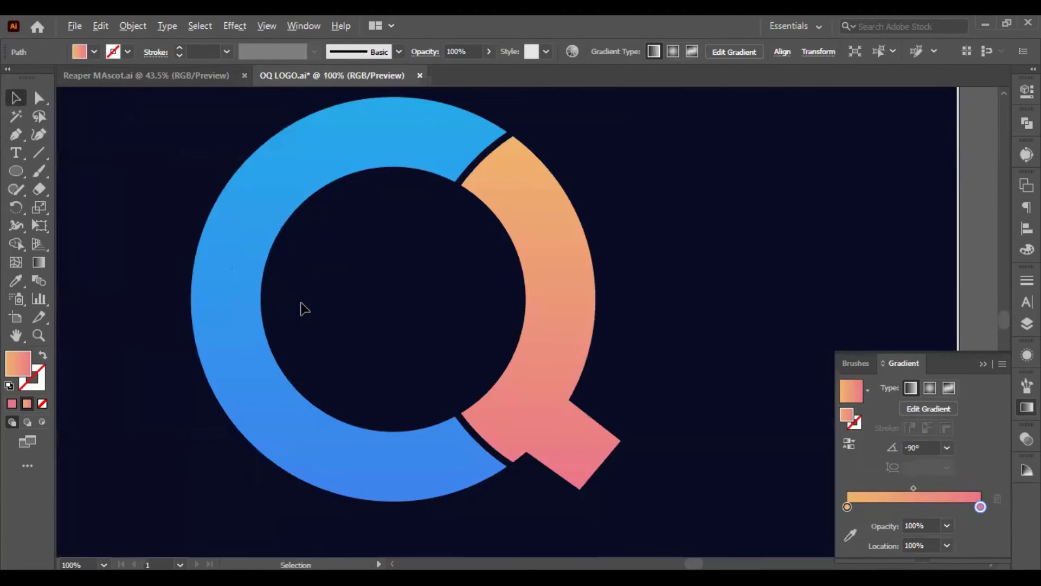
pyautogui.scroll(-1, 302, 307)
pyautogui.click(240, 258)
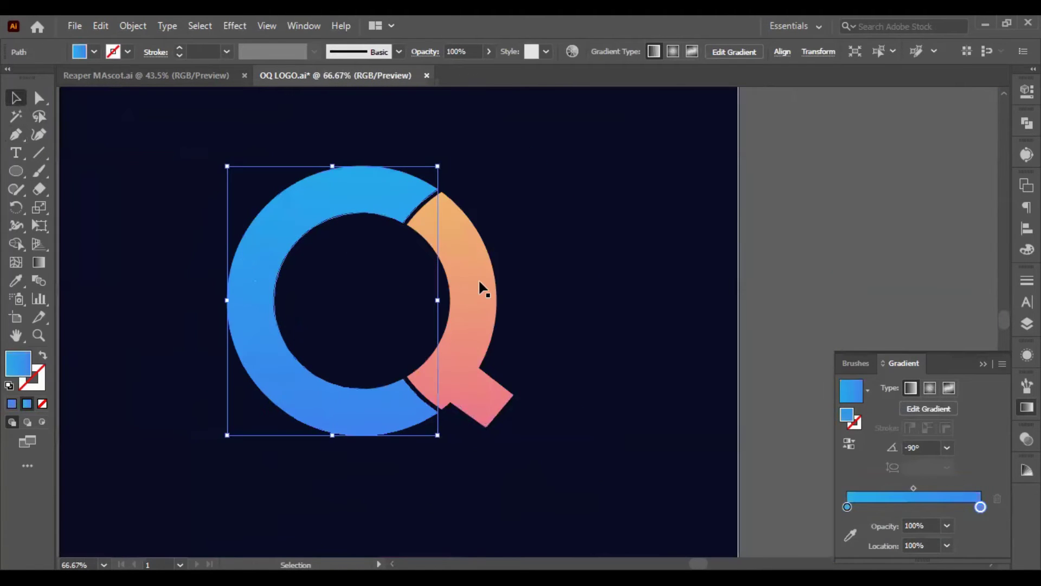
pyautogui.click(479, 278)
pyautogui.hotkey('ctrl', 'shift', 'a')
pyautogui.press('p')
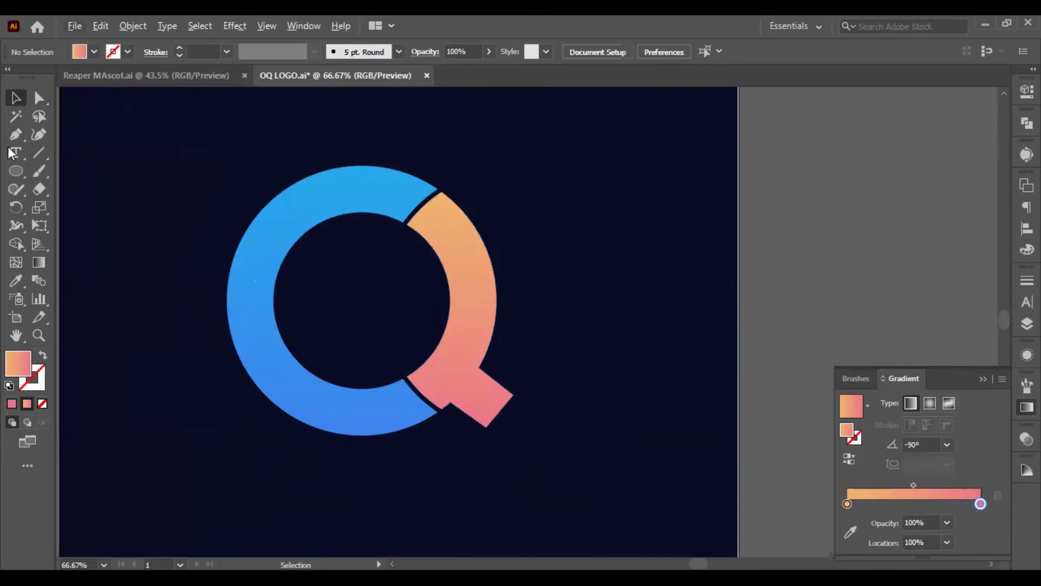
pyautogui.click(442, 193)
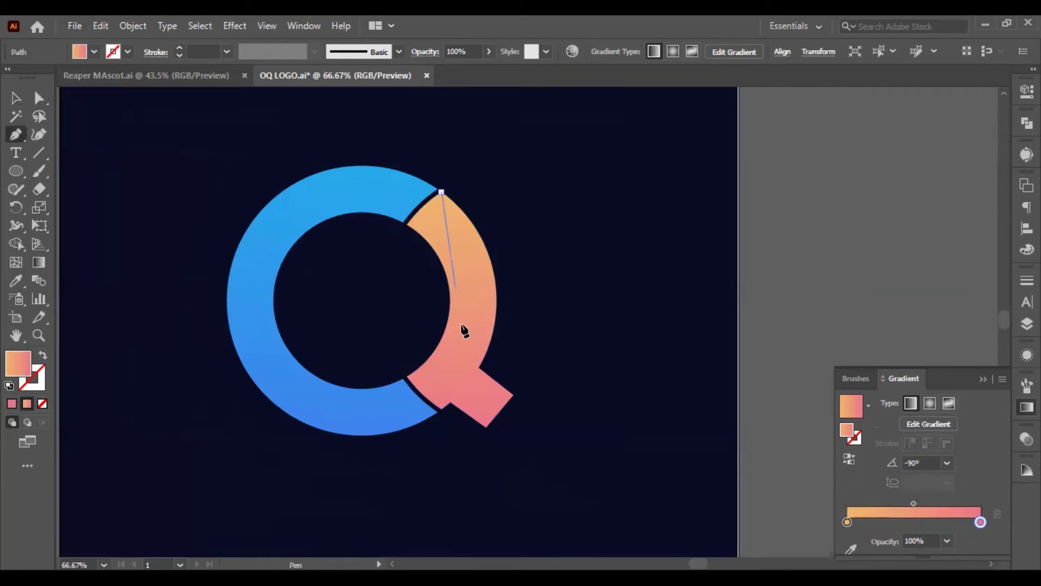
pyautogui.moveTo(407, 375)
pyautogui.mouseDown()
pyautogui.moveTo(357, 374)
pyautogui.moveTo(263, 406)
pyautogui.mouseUp()
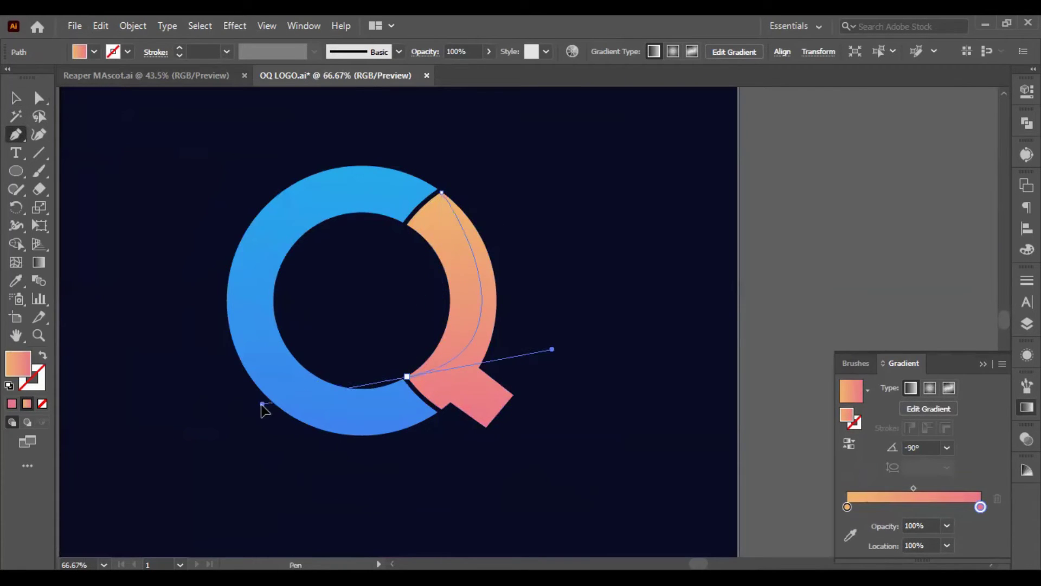
pyautogui.hotkey('ctrl', 'z')
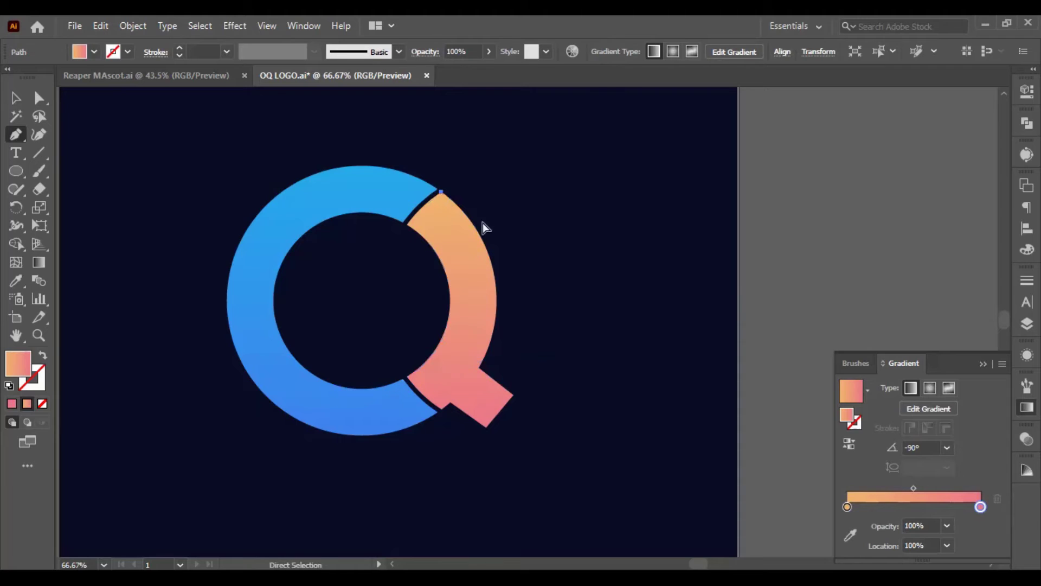
pyautogui.hotkey('ctrl', 'z')
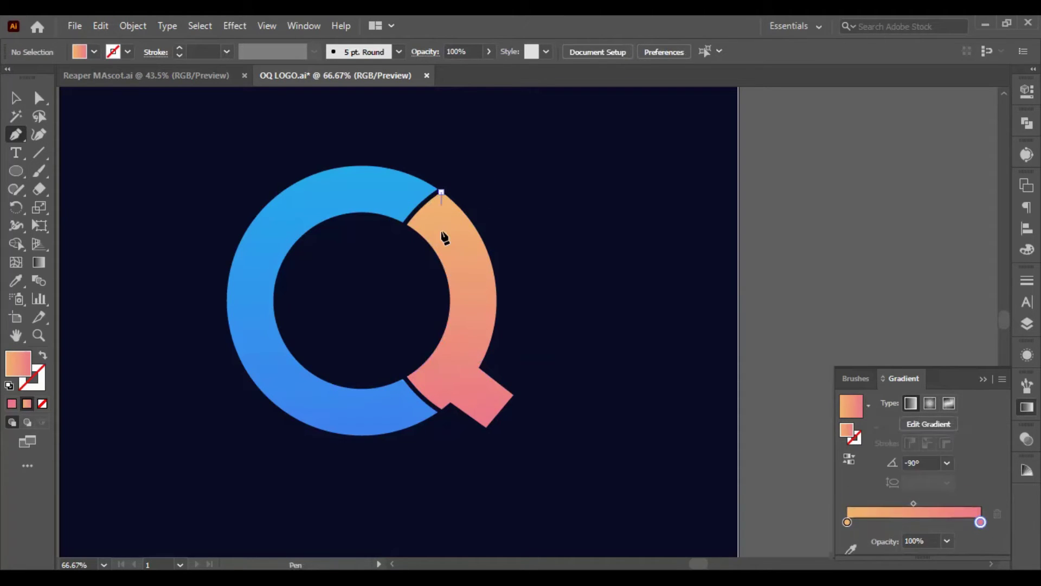
pyautogui.click(441, 193)
pyautogui.moveTo(381, 464); pyautogui.dragTo(270, 525)
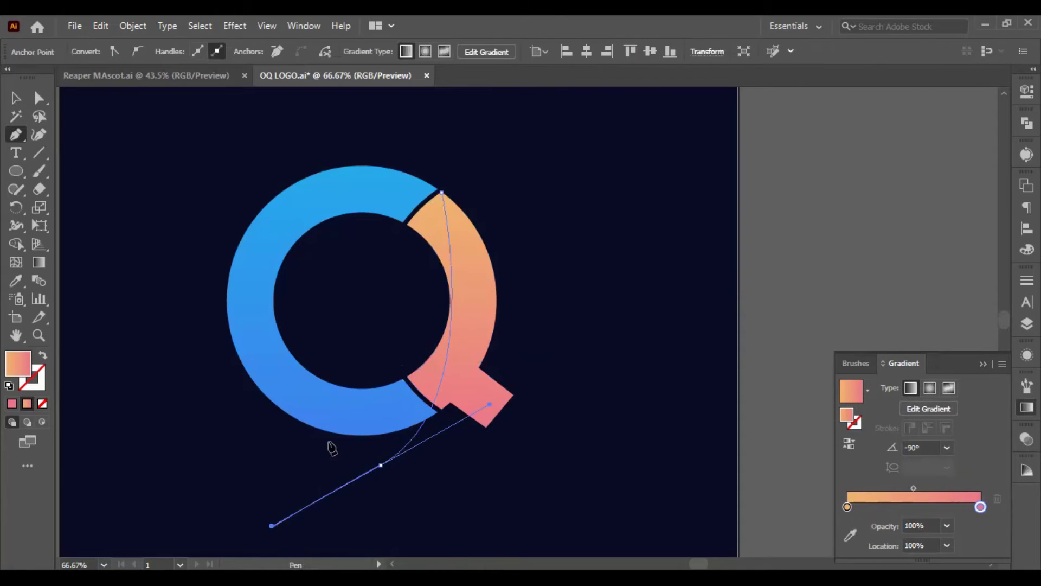
pyautogui.hotkey('ctrl', 'z')
pyautogui.hotkey('ctrl', 'z')
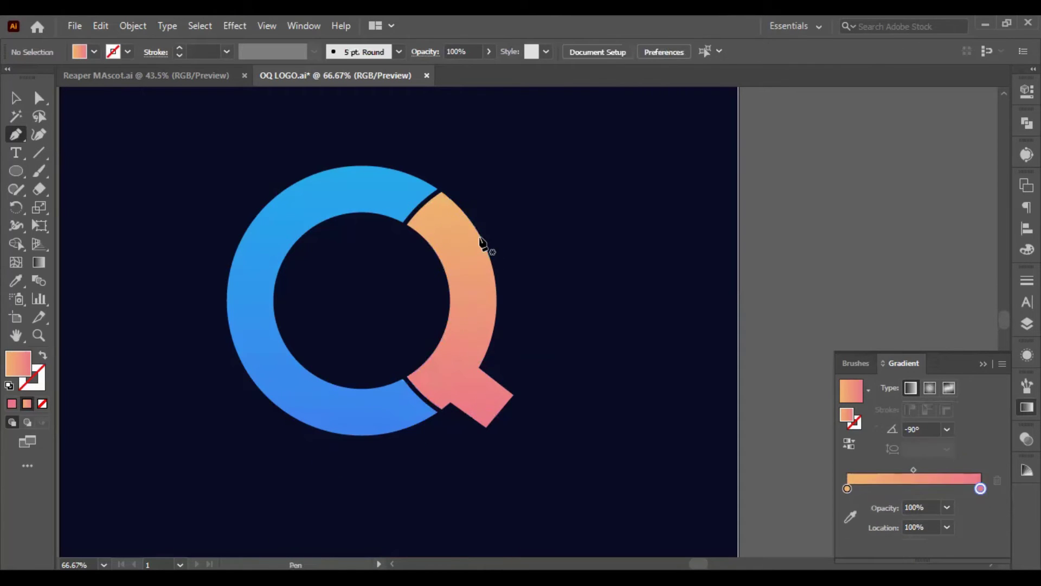
# Draw a closed Pen shape over the arc's lower part and tail, with a curved edge from the arc's outer side to its lower inner corner
pyautogui.click(488, 228)
pyautogui.click(410, 378)
pyautogui.moveTo(386, 398); pyautogui.dragTo(332, 435)
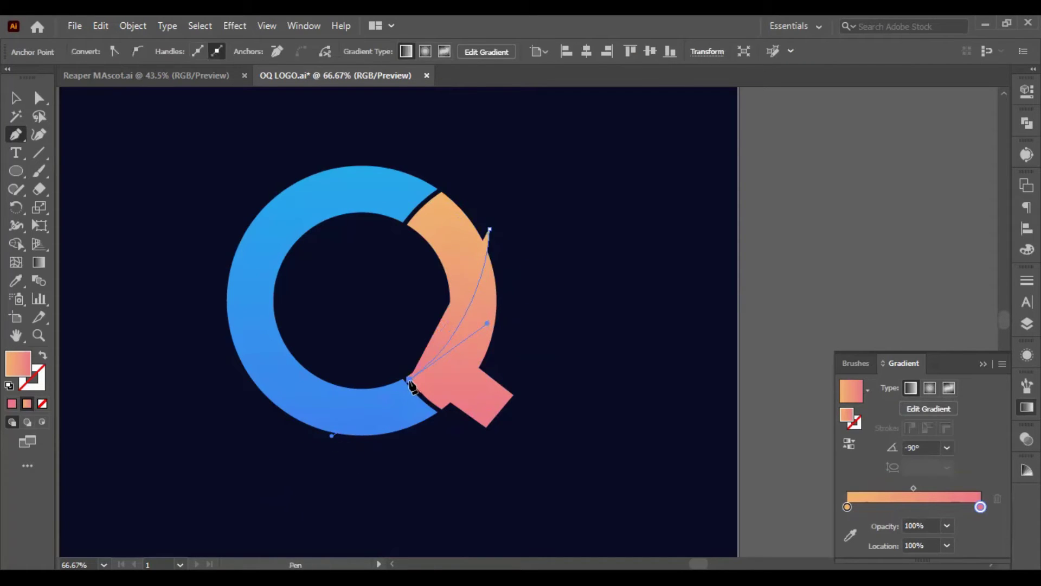
pyautogui.click(420, 444)
pyautogui.click(544, 490)
pyautogui.click(587, 480)
pyautogui.click(608, 314)
pyautogui.click(564, 236)
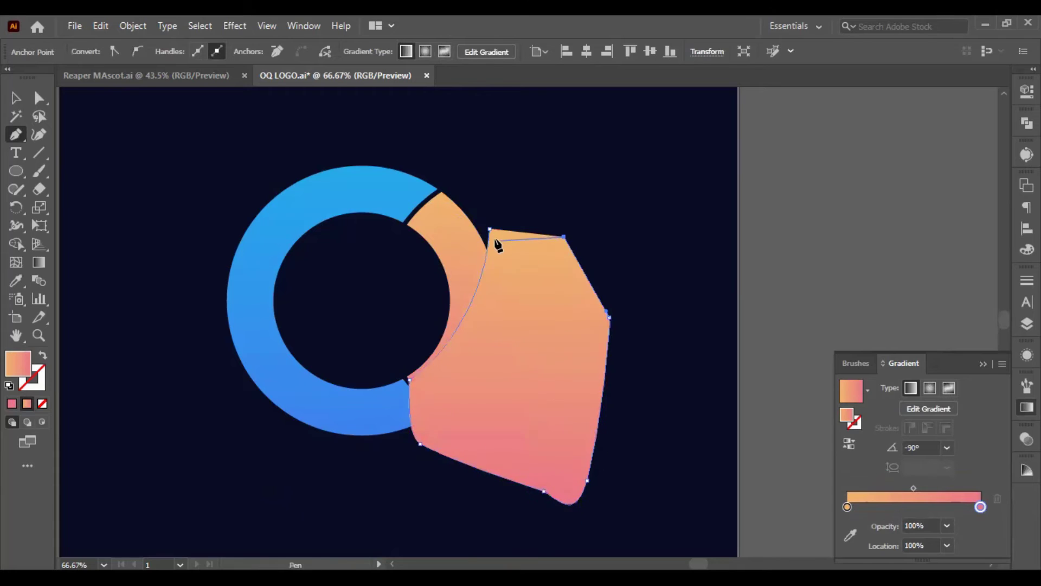
pyautogui.click(490, 230)
pyautogui.click(18, 98)
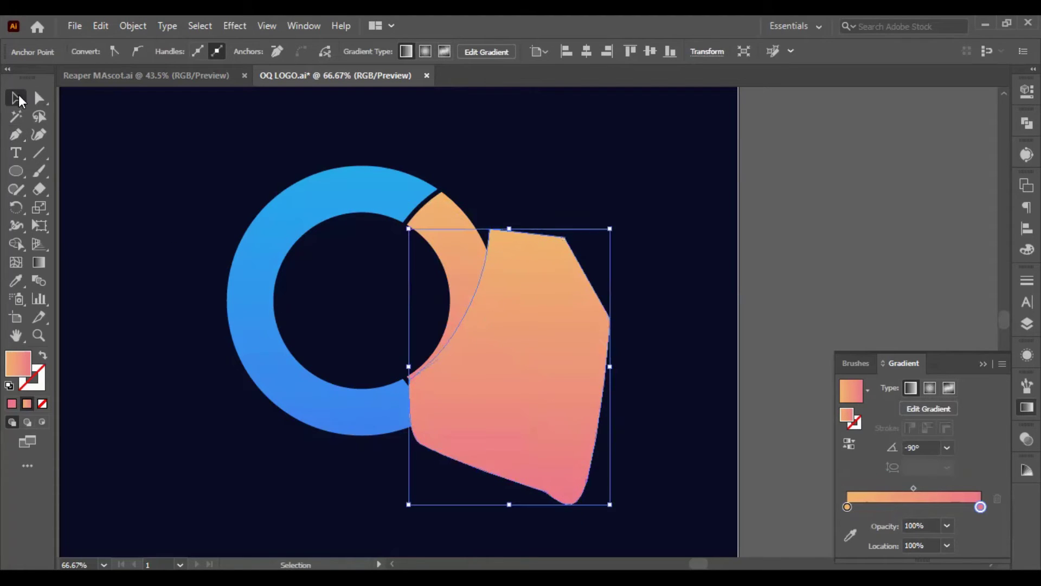
# Draw a second closed Pen shape over the ring's lower part, with a curved edge from its upper inner corner to its lower-left outer edge
pyautogui.click(15, 134)
pyautogui.click(404, 223)
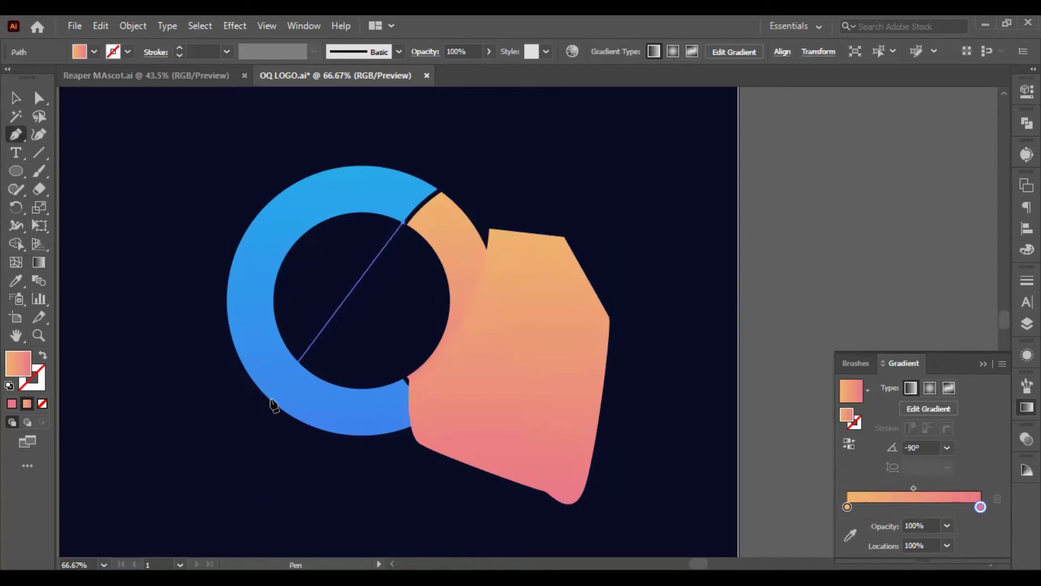
pyautogui.moveTo(265, 398); pyautogui.dragTo(129, 405)
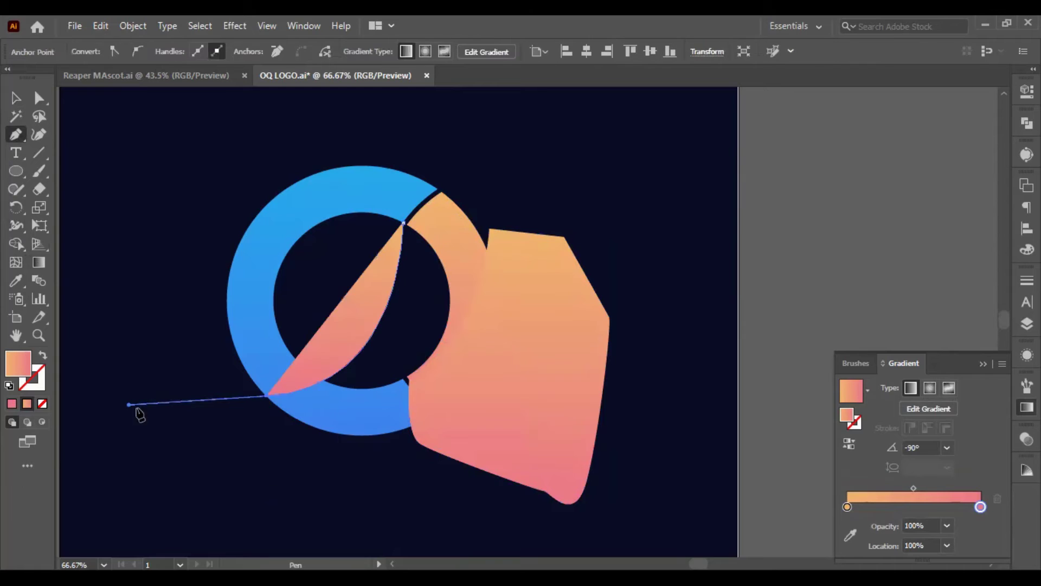
pyautogui.click(266, 397)
pyautogui.click(292, 463)
pyautogui.click(419, 488)
pyautogui.click(512, 488)
pyautogui.click(674, 453)
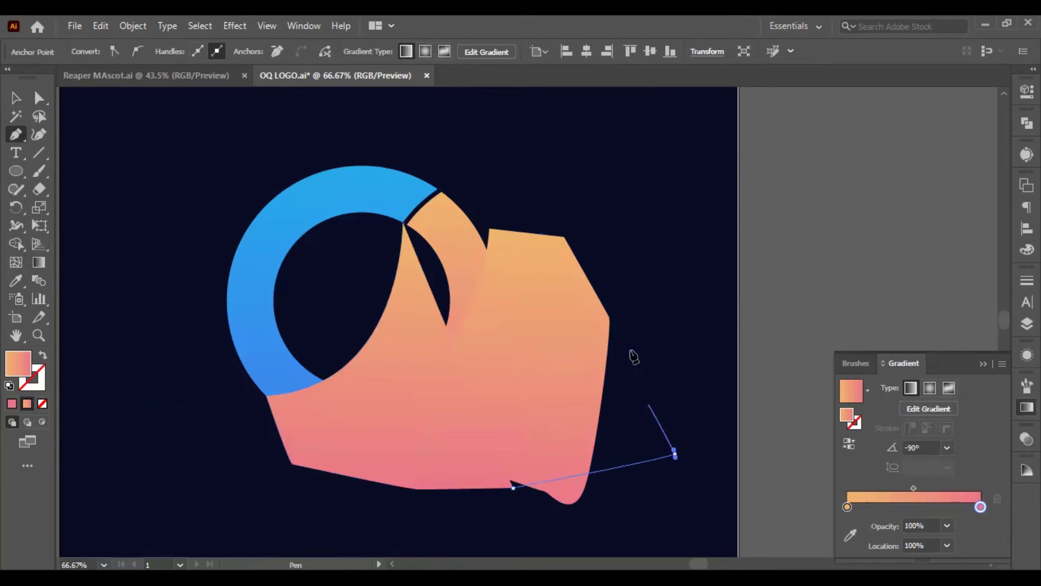
pyautogui.click(629, 327)
pyautogui.click(622, 224)
pyautogui.click(534, 224)
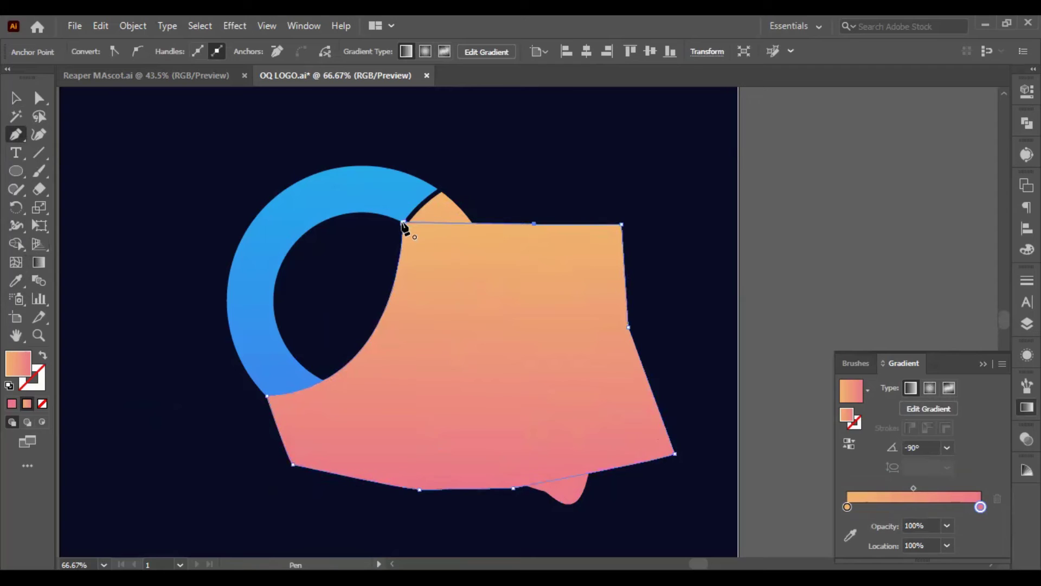
pyautogui.click(404, 223)
pyautogui.click(15, 98)
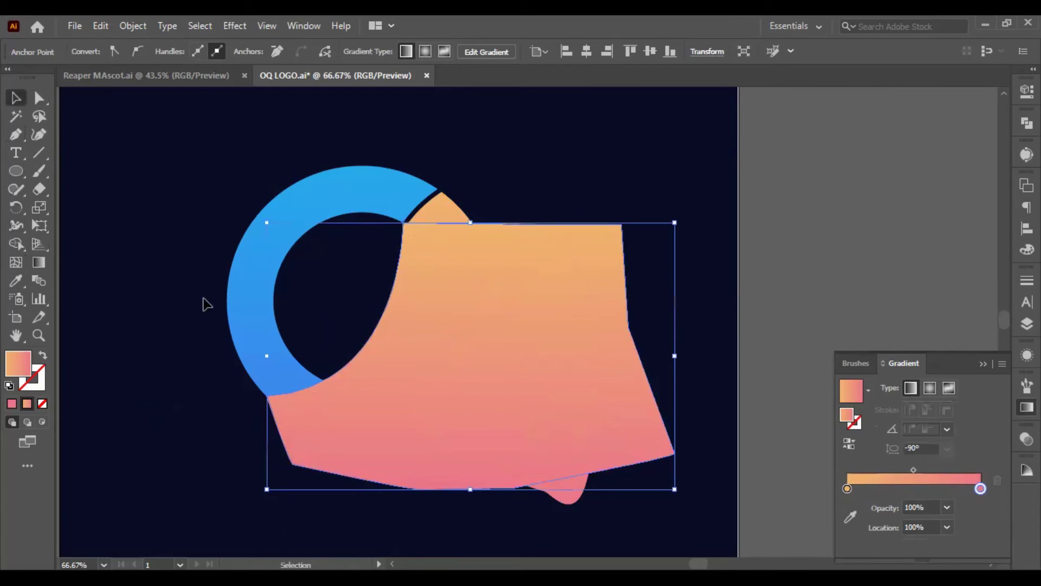
# Intersect a copy of the blue ring with the large shape covering its lower part, and deselect the shapes
pyautogui.press('a')
pyautogui.click(241, 328)
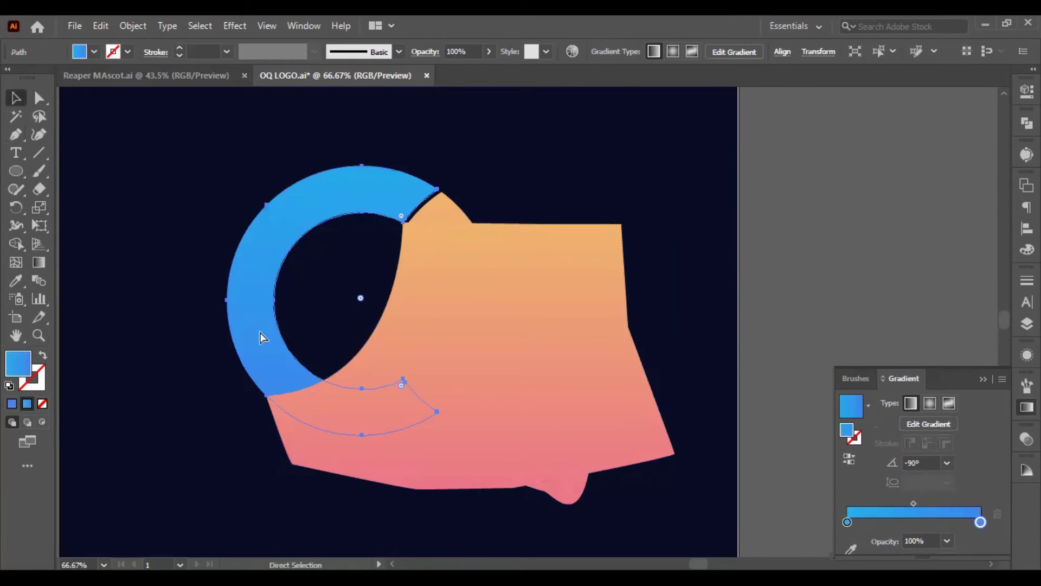
pyautogui.press('v')
pyautogui.keyDown('shift'); pyautogui.click(473, 302); pyautogui.keyUp('shift')
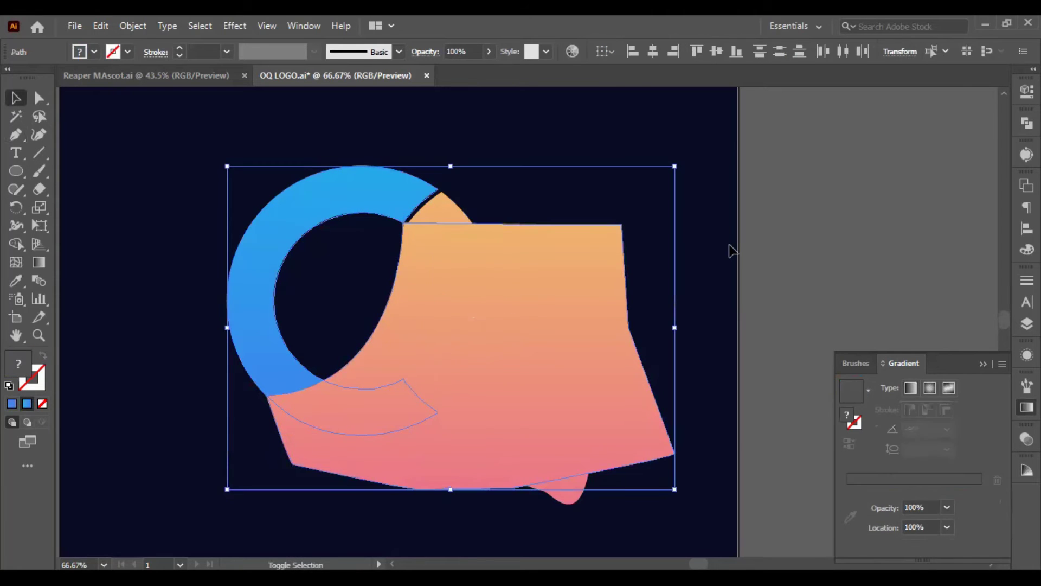
pyautogui.click(1026, 124)
pyautogui.click(905, 157)
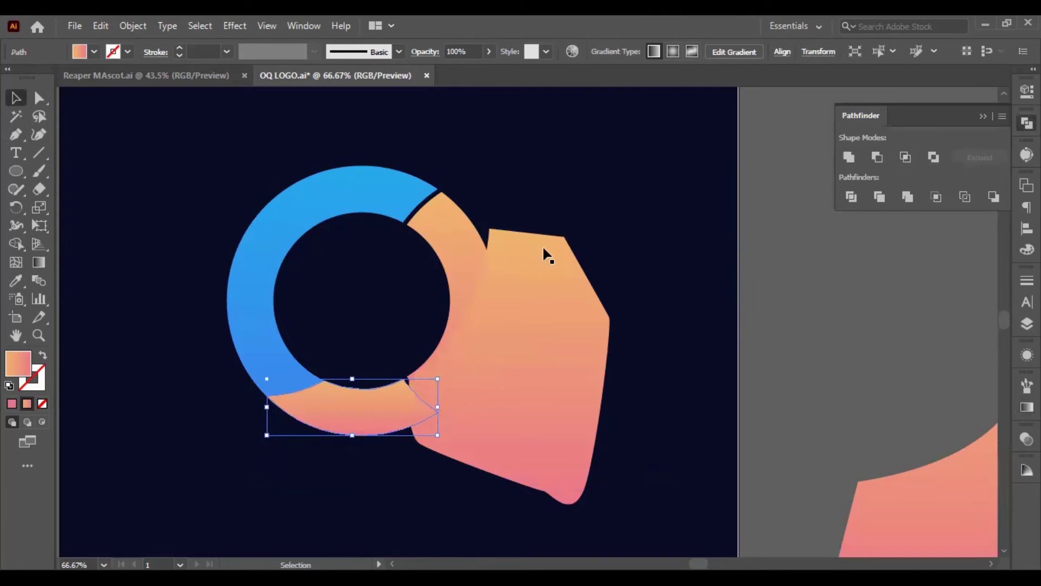
pyautogui.click(537, 313)
pyautogui.hotkey('ctrl', 'shift', 'a')
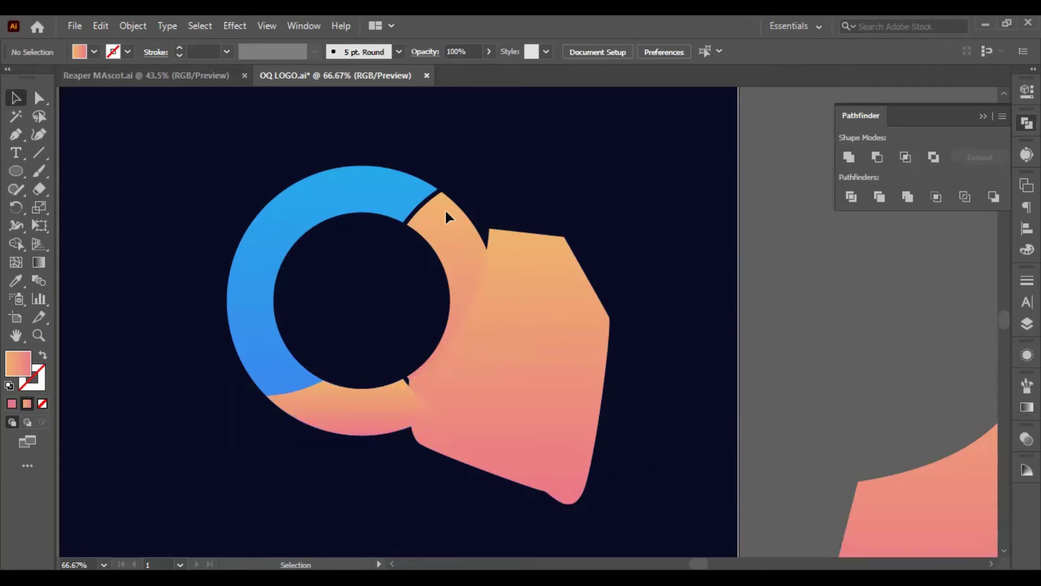
# Intersect a copy of the orange-pink arc and tail with the remaining shape that covers them, and deselect everything
pyautogui.keyDown('ctrl'); pyautogui.click(448, 216); pyautogui.keyUp('ctrl')
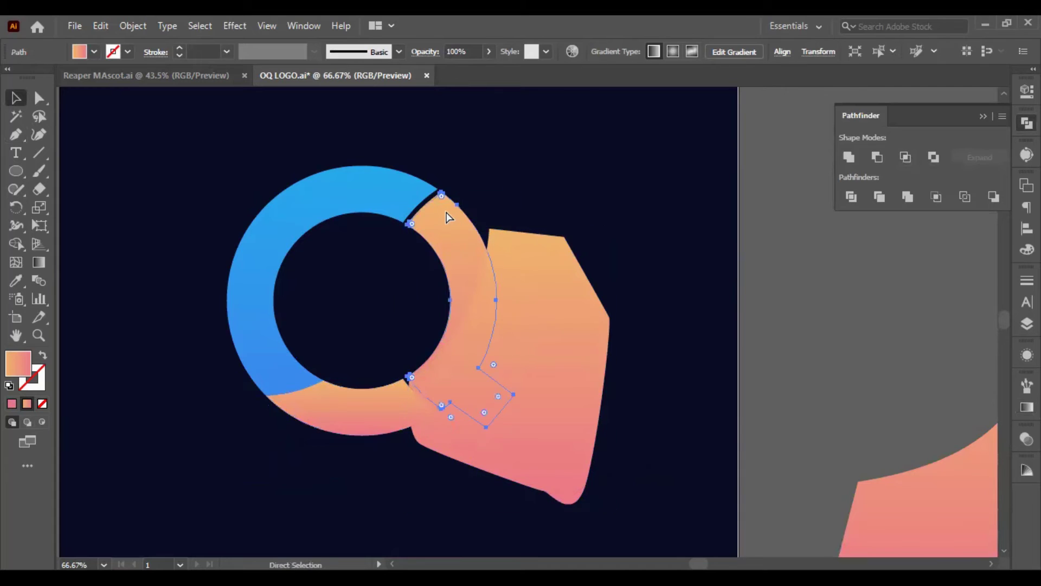
pyautogui.keyDown('shift'); pyautogui.click(570, 283); pyautogui.keyUp('shift')
pyautogui.click(901, 162)
pyautogui.hotkey('ctrl', 'shift', 'a')
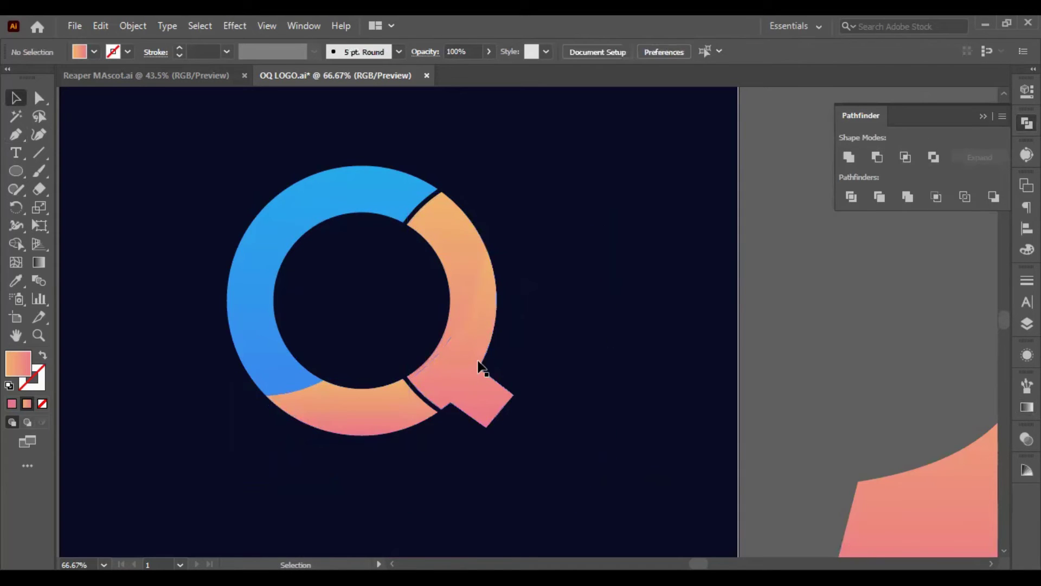
# Give the ring's lower piece the ring's blue gradient, redirected from light blue at its right end to darker blue near its left end
pyautogui.click(319, 413)
pyautogui.click(15, 280)
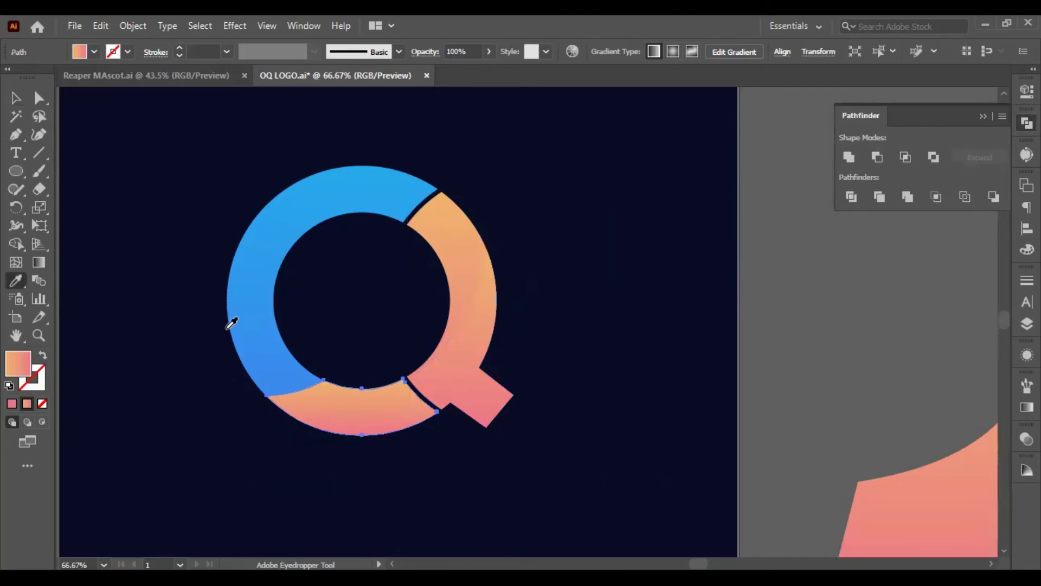
pyautogui.click(249, 333)
pyautogui.click(34, 263)
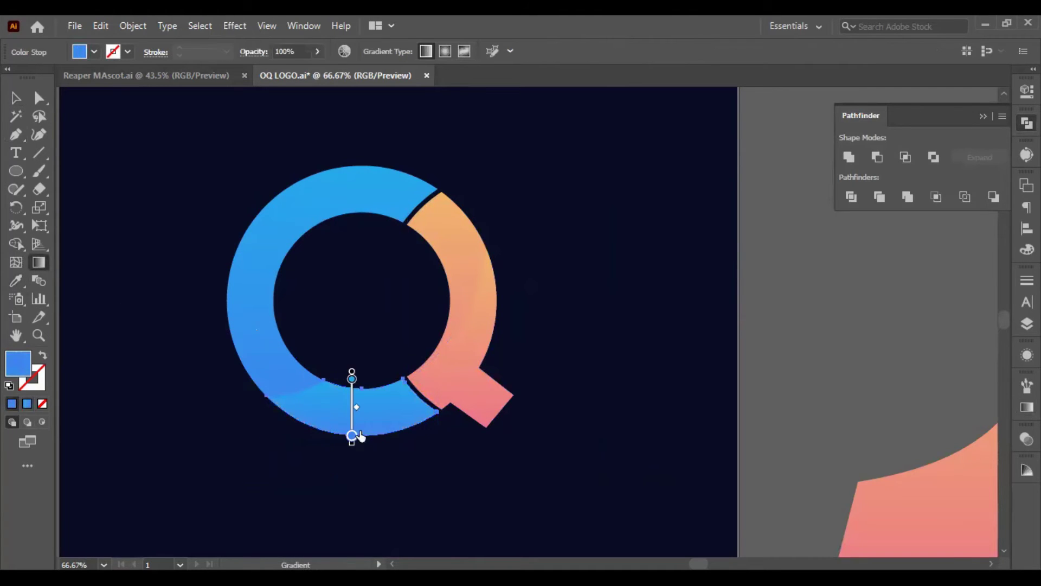
pyautogui.moveTo(435, 415)
pyautogui.mouseDown()
pyautogui.moveTo(309, 379)
pyautogui.moveTo(311, 391)
pyautogui.mouseUp()
pyautogui.press('v')
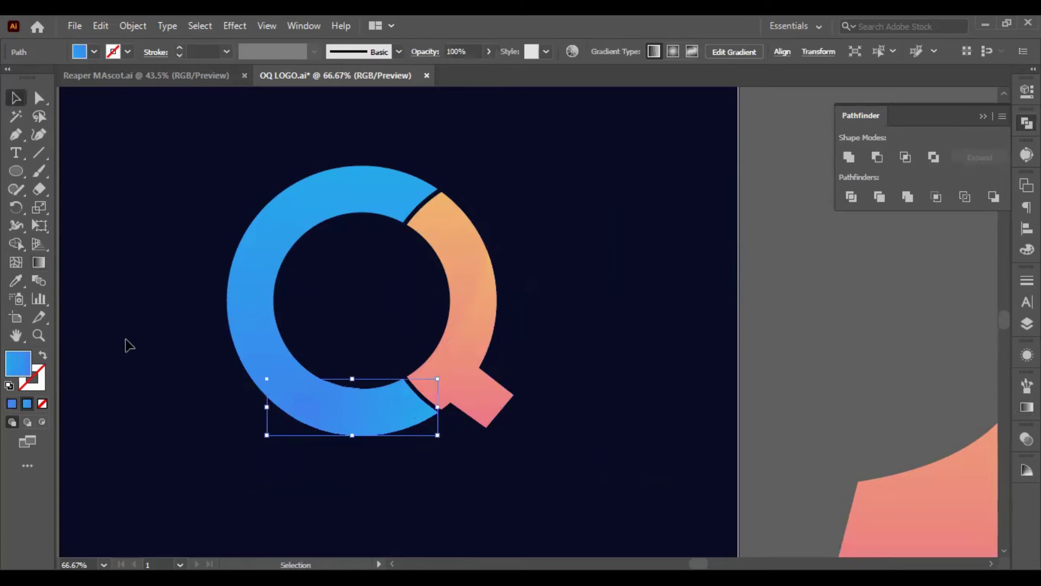
# Change the darker end color of the ring's lower piece gradient to a deep medium-blue swatch, and deselect the piece
pyautogui.click(301, 449)
pyautogui.scroll(2, 325, 414)
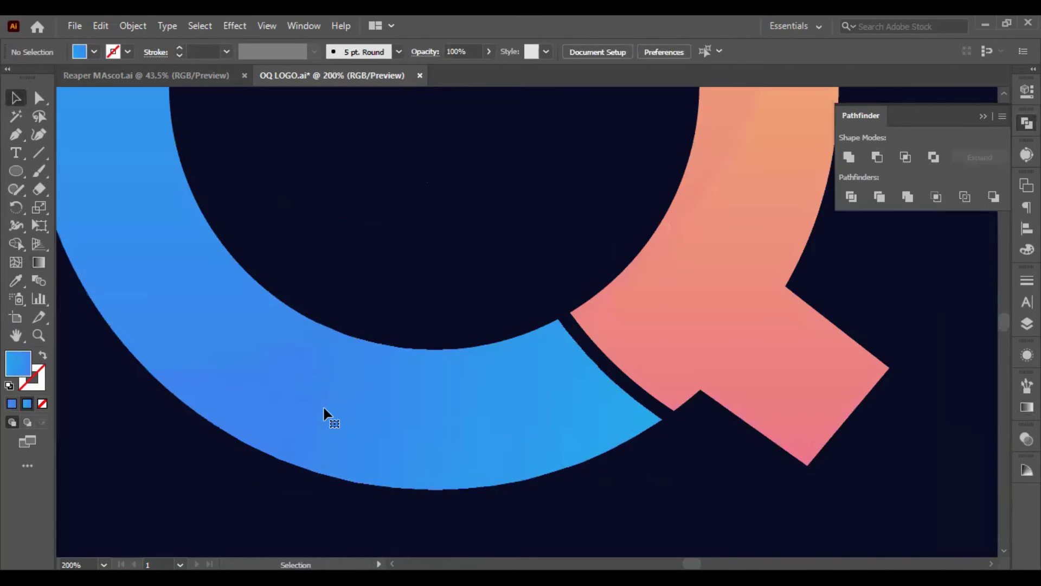
pyautogui.click(505, 406)
pyautogui.scroll(-1, 506, 406)
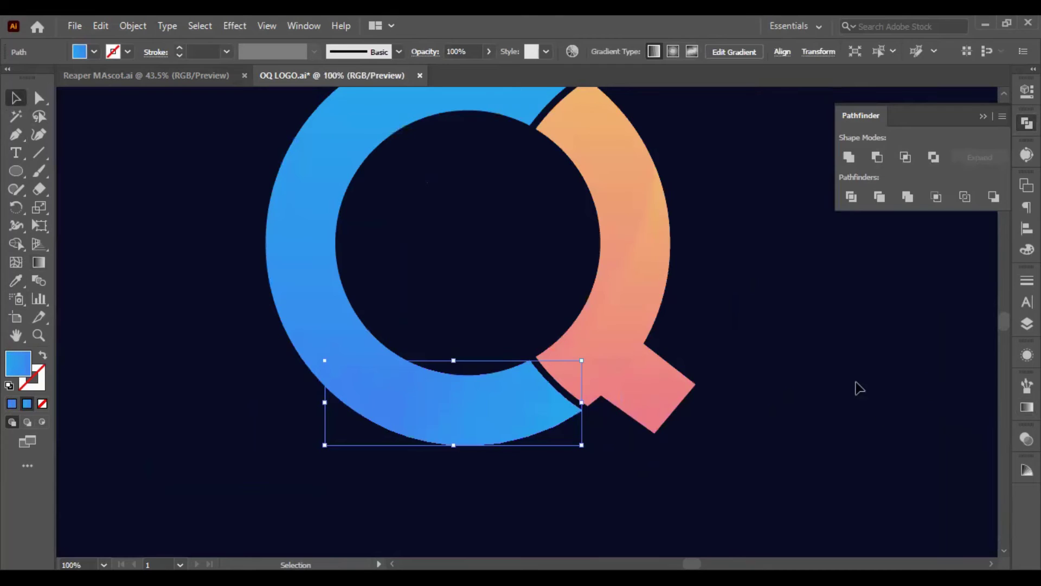
pyautogui.scroll(2, 813, 395)
pyautogui.scroll(-1, 770, 403)
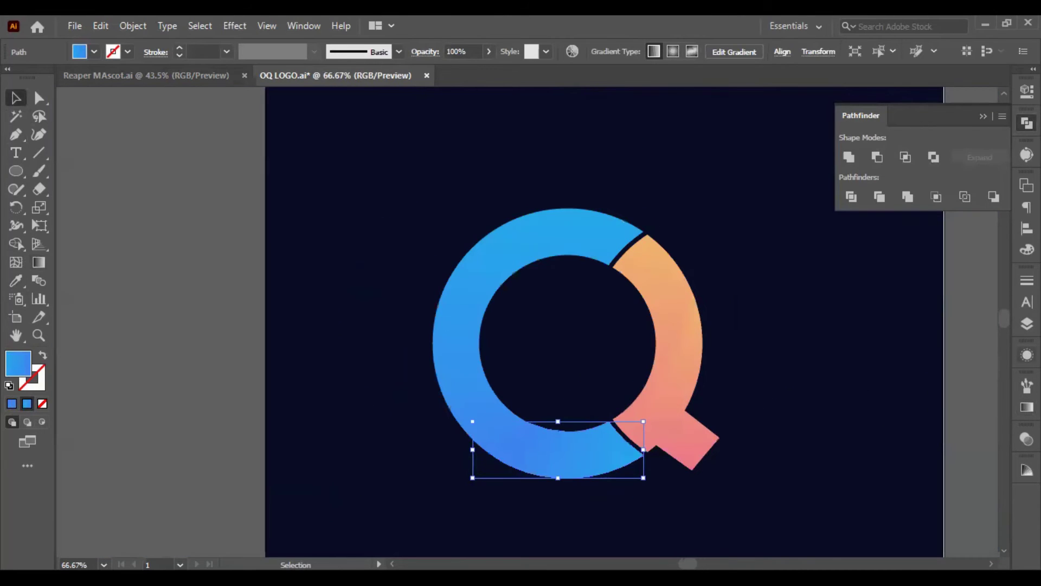
pyautogui.click(1026, 407)
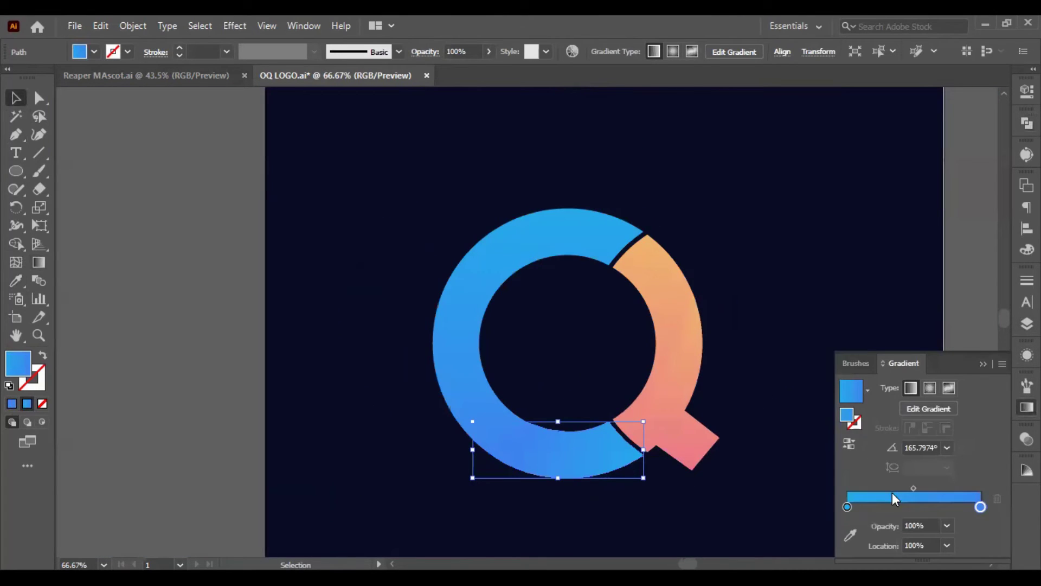
pyautogui.doubleClick(980, 506)
pyautogui.click(869, 358)
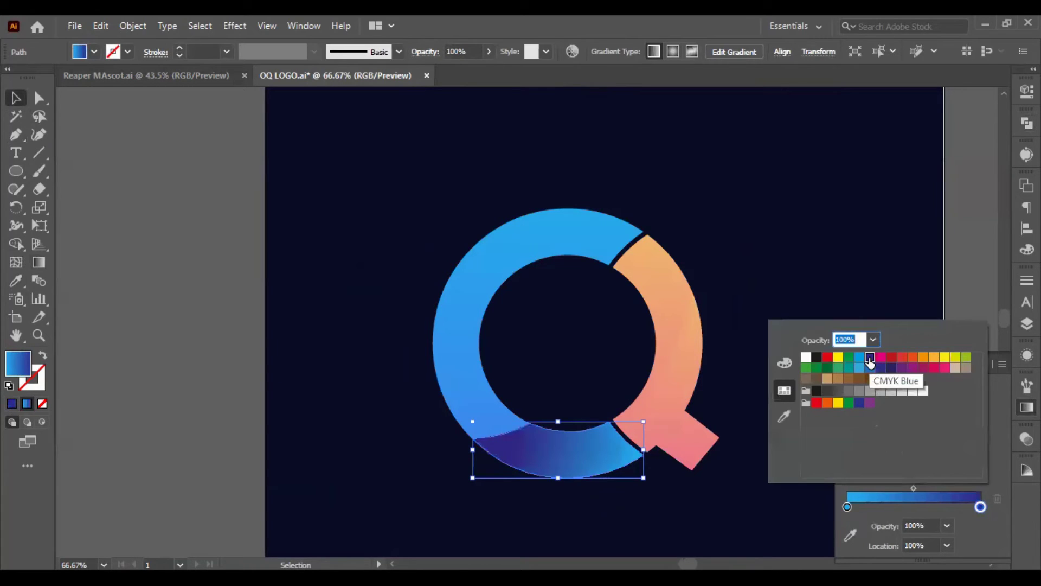
pyautogui.click(871, 369)
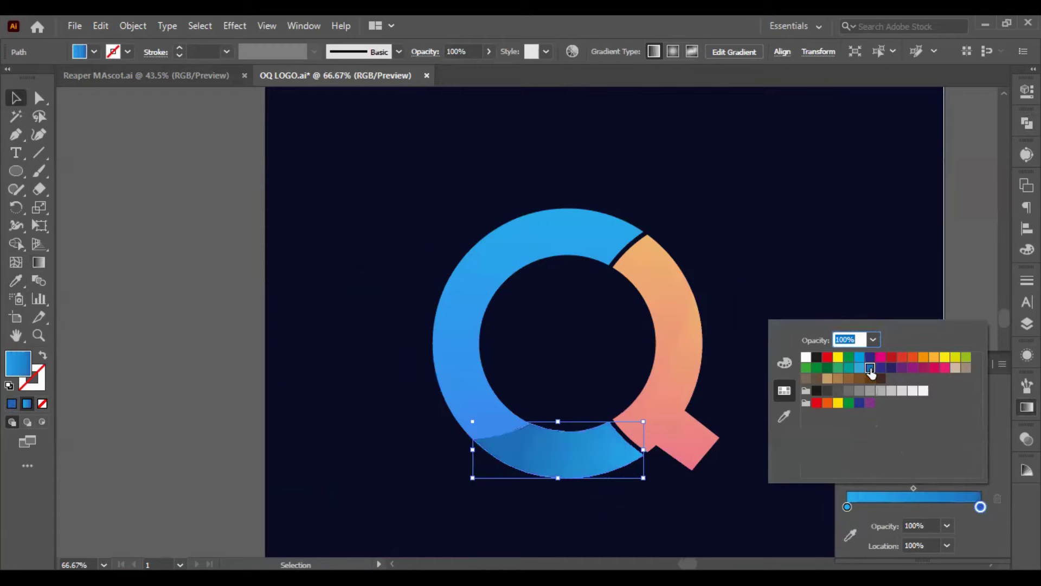
pyautogui.click(312, 345)
pyautogui.click(313, 345)
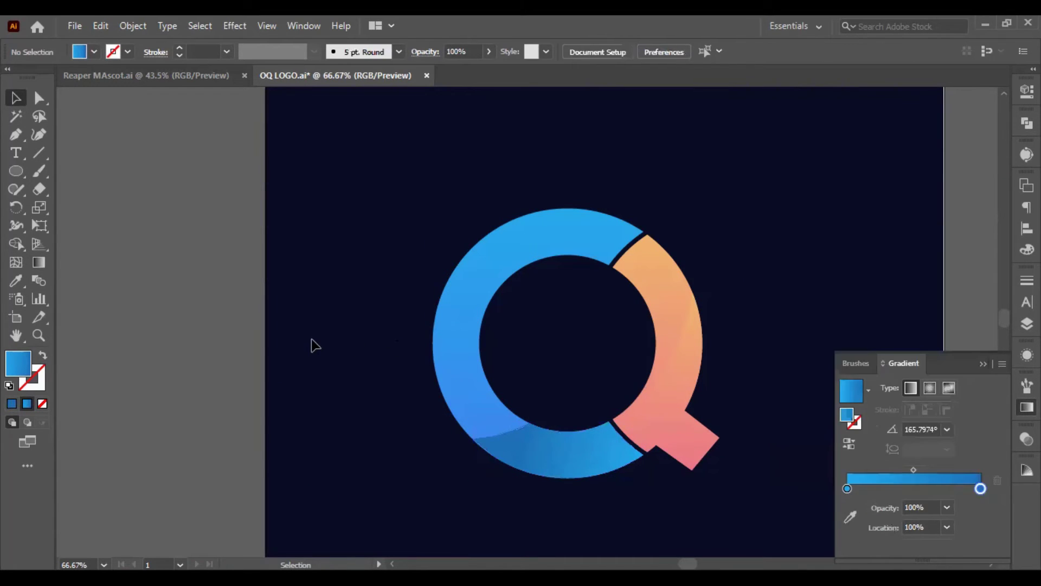
# Reverse the gradient on the arc's lower piece and tail to run from orange at the tail to pink at the upper end
pyautogui.click(668, 417)
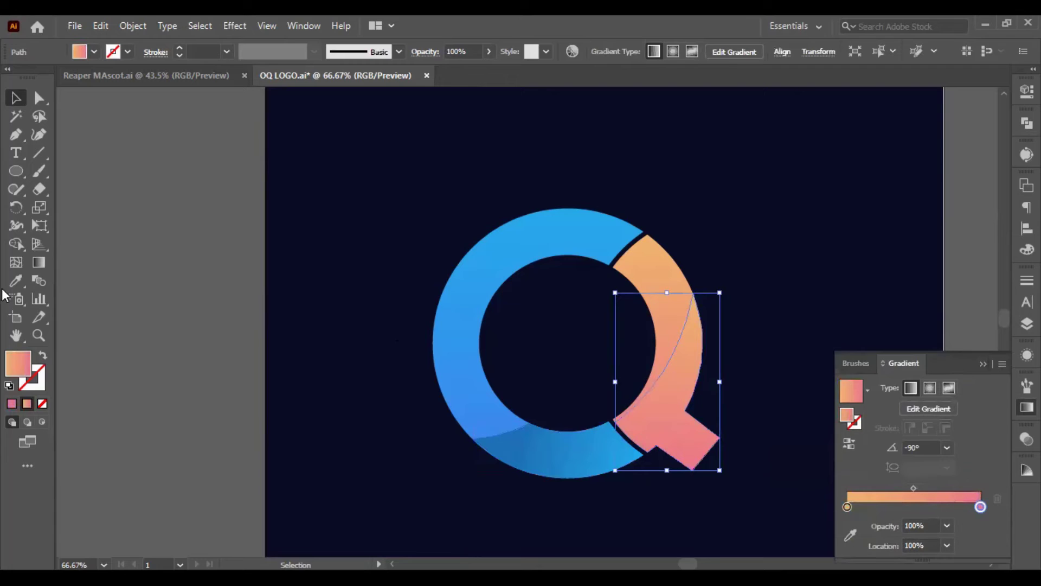
pyautogui.click(39, 262)
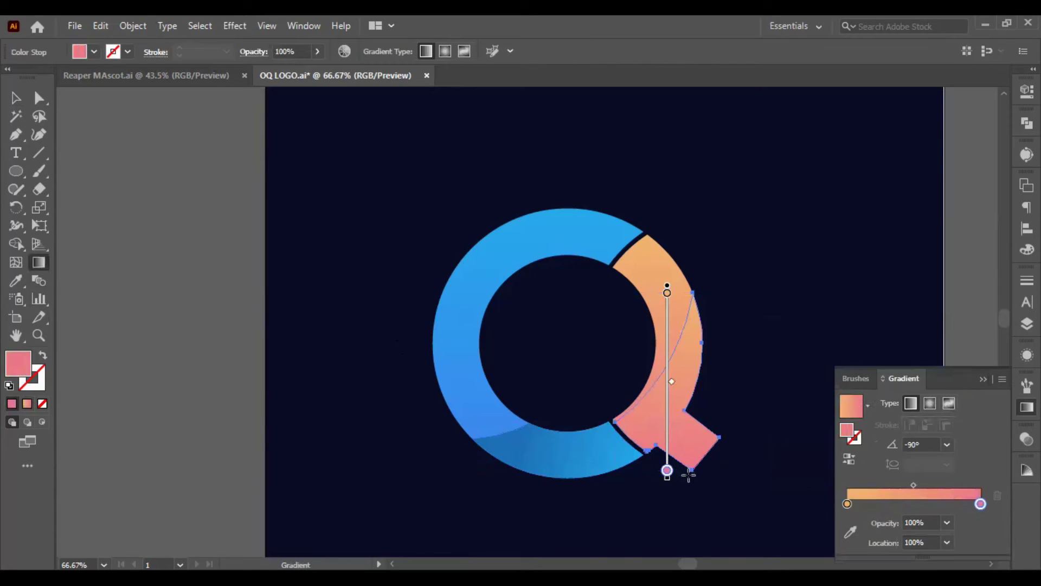
pyautogui.moveTo(667, 477); pyautogui.dragTo(668, 305)
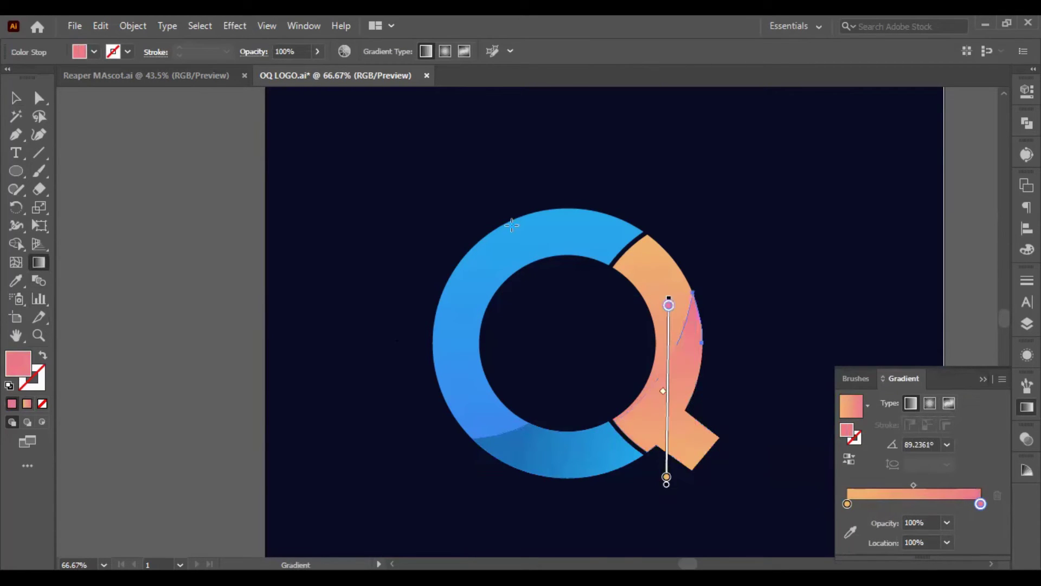
pyautogui.click(16, 97)
pyautogui.click(789, 302)
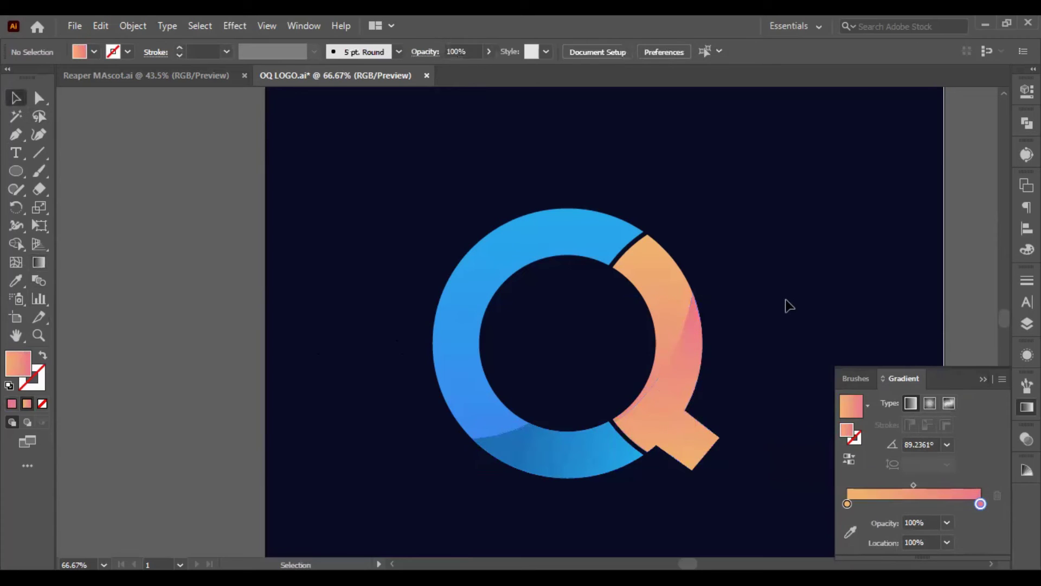
pyautogui.scroll(2, 781, 304)
pyautogui.scroll(-3, 753, 343)
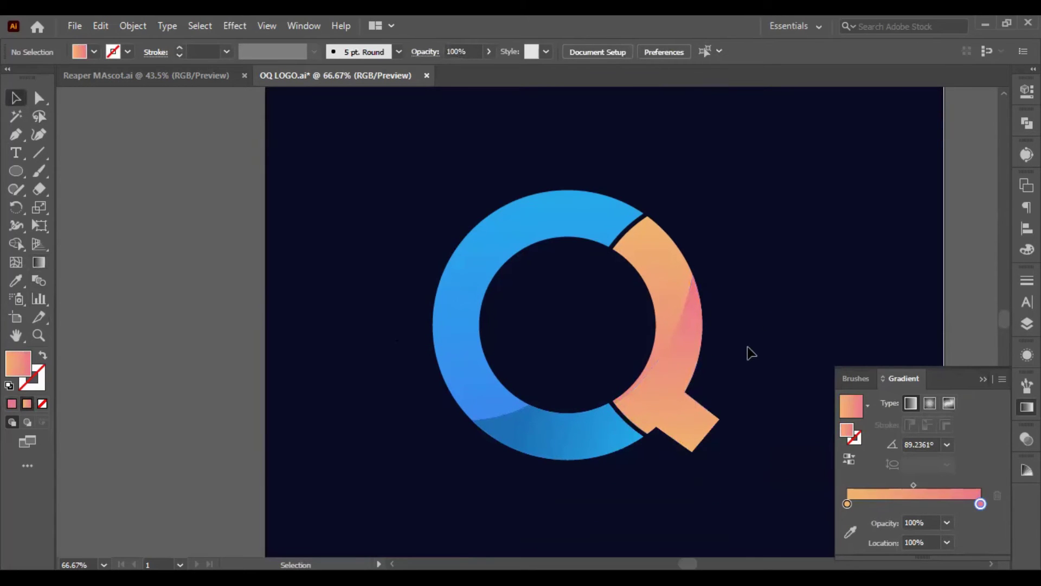
pyautogui.scroll(-4, 740, 350)
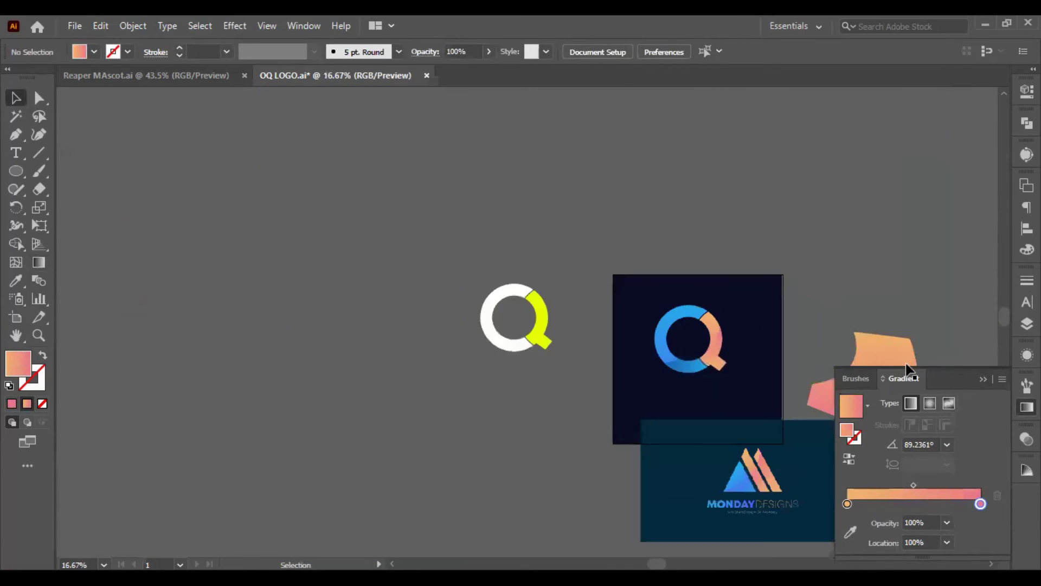
pyautogui.click(983, 378)
pyautogui.scroll(2, 864, 325)
pyautogui.click(851, 435)
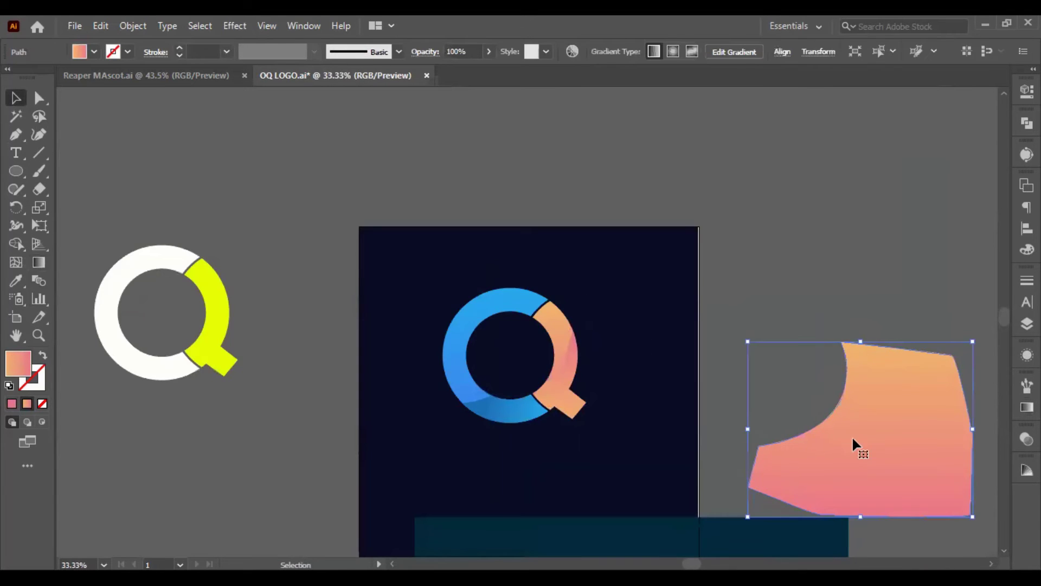
pyautogui.press('Delete')
pyautogui.scroll(1, 381, 177)
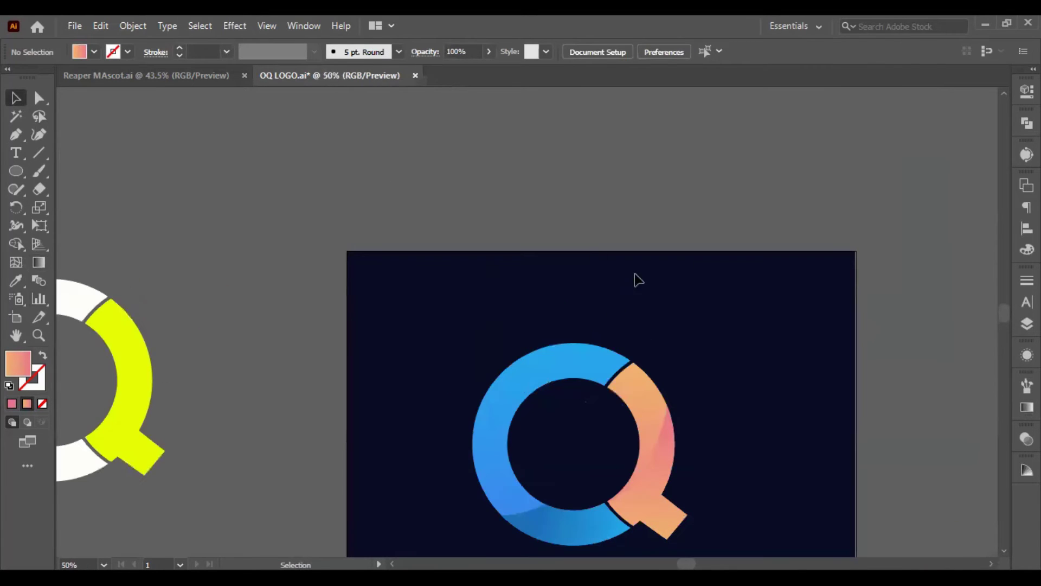
pyautogui.hotkey('ctrl', 'z')
# Copy the whole gradient OQ logo, paste the copy above the artboard, and deselect it
pyautogui.scroll(-3, 658, 286)
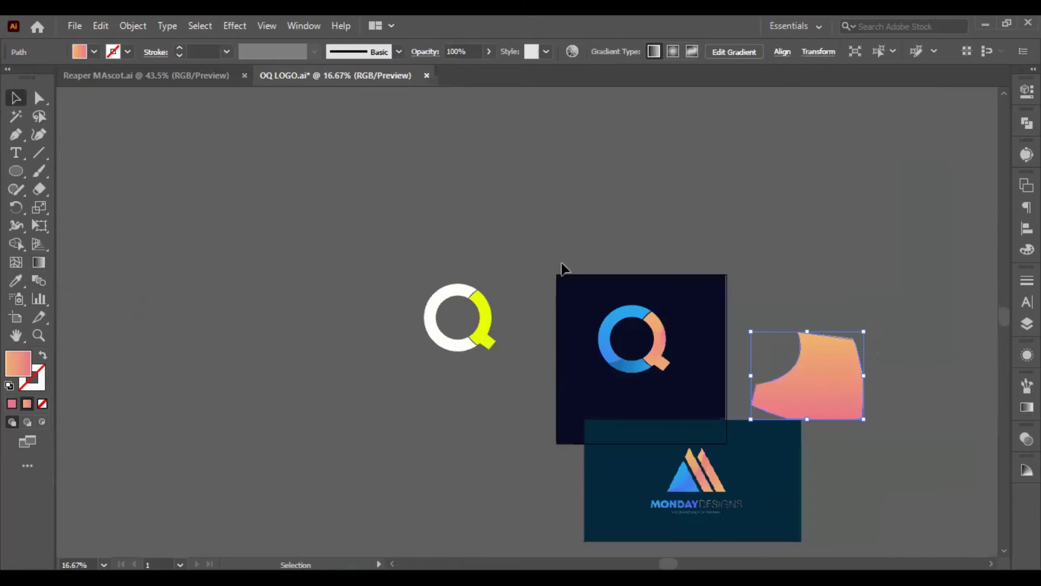
pyautogui.moveTo(557, 256); pyautogui.dragTo(703, 408)
pyautogui.hotkey('ctrl', 'c')
pyautogui.hotkey('ctrl', 'v')
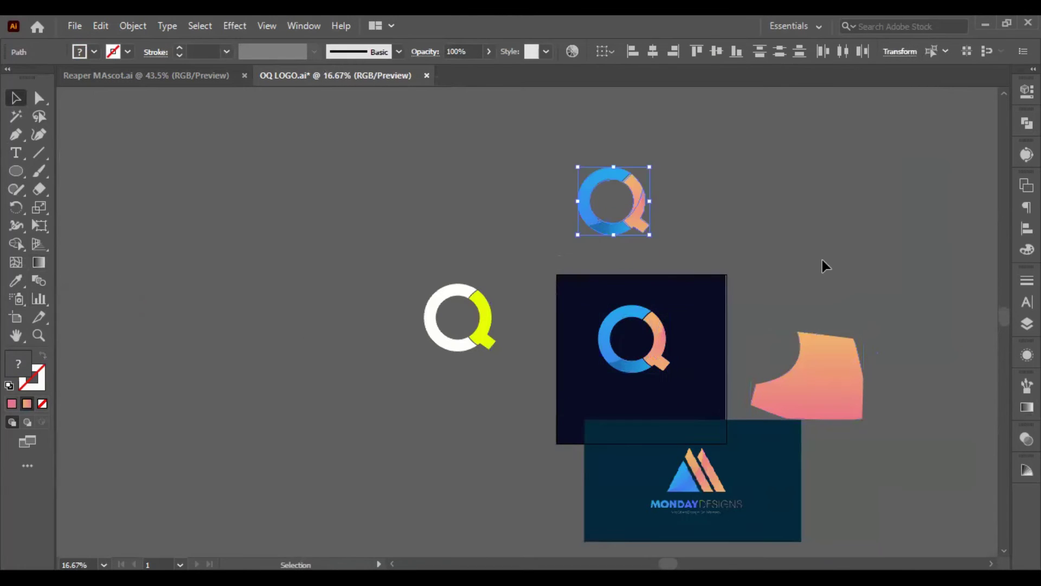
pyautogui.click(822, 260)
# Delete the arc and ring shading pieces from the artboard logo, and move the large gradient shape back over it
pyautogui.scroll(3, 634, 360)
pyautogui.click(684, 376)
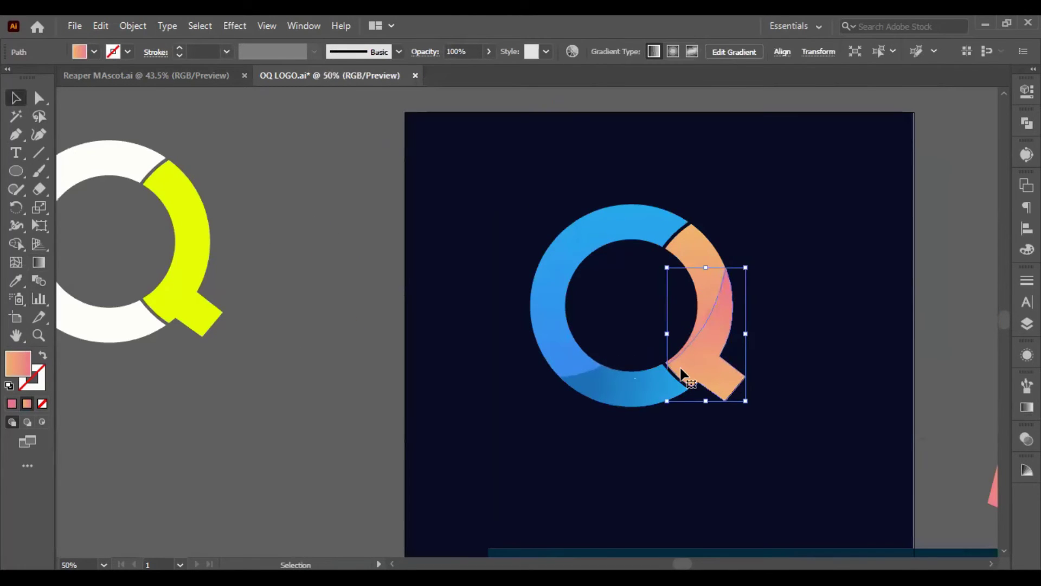
pyautogui.press('Delete')
pyautogui.click(622, 402)
pyautogui.press('Delete')
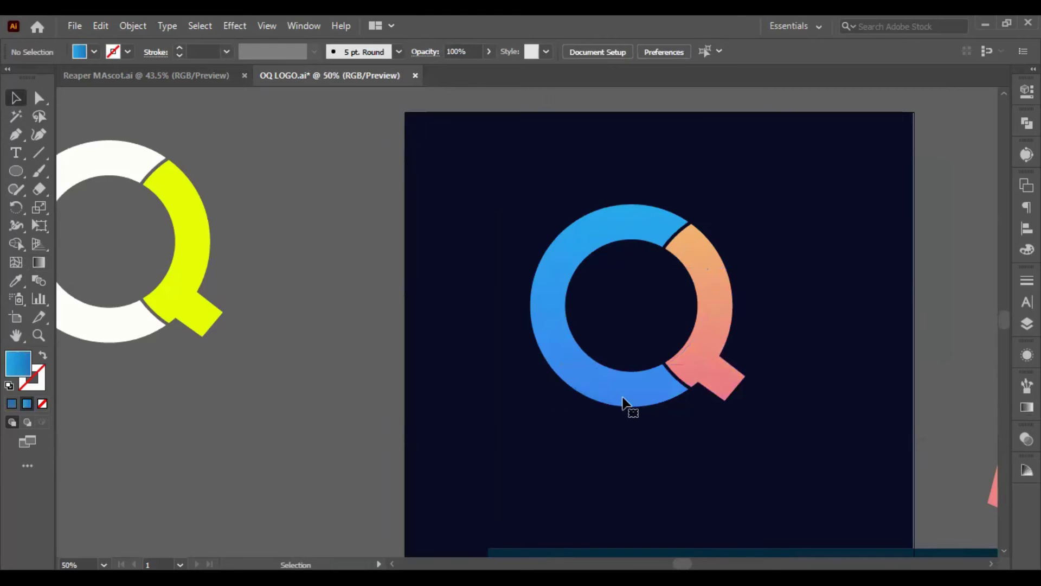
pyautogui.moveTo(988, 506); pyautogui.dragTo(712, 276)
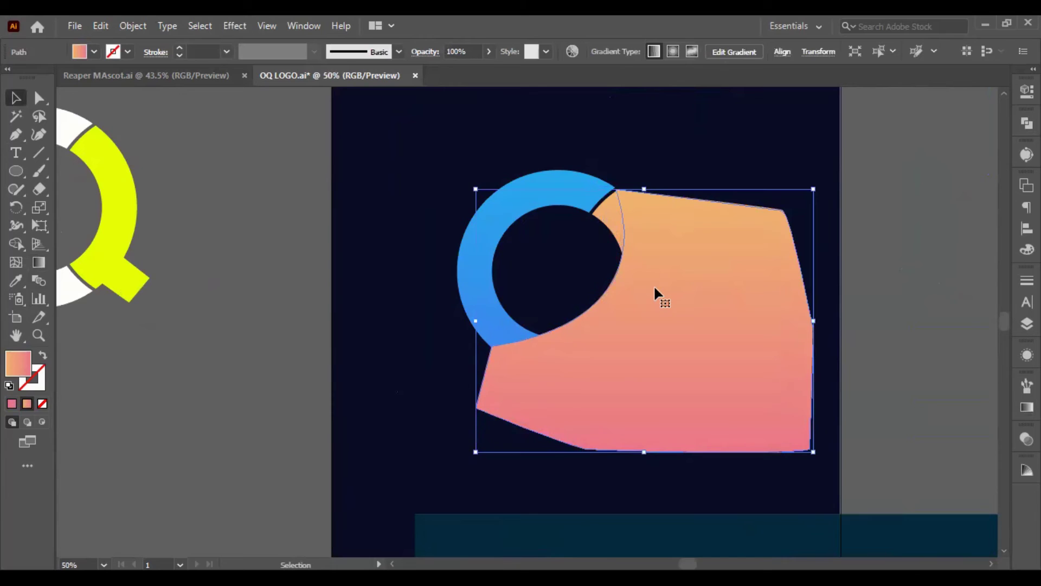
# Paste a copy of the large gradient shape in place over the original, and undo a trial move of it
pyautogui.press('a')
pyautogui.press('v')
pyautogui.press('f')
pyautogui.press('a')
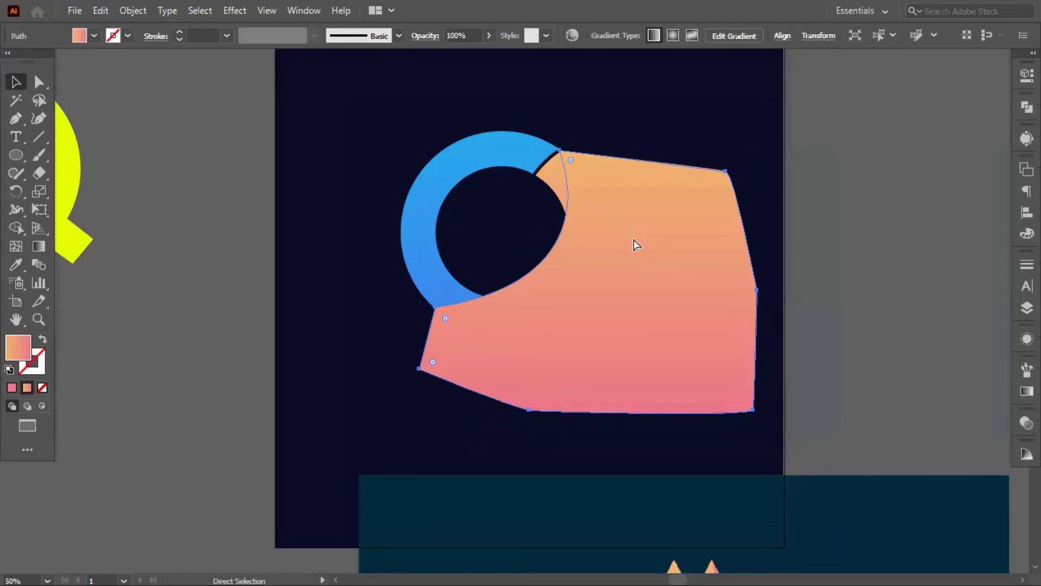
pyautogui.press('ctrl')
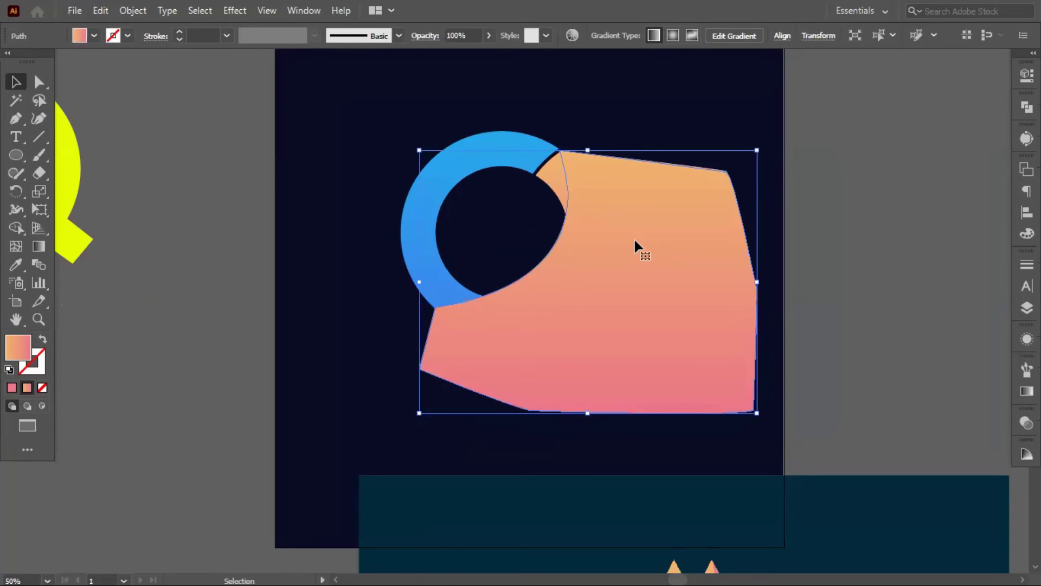
pyautogui.hotkey('shift', 'f')
pyautogui.moveTo(686, 263); pyautogui.dragTo(783, 286)
pyautogui.hotkey('ctrl', 'z')
pyautogui.hotkey('ctrl', 'shift', 'z')
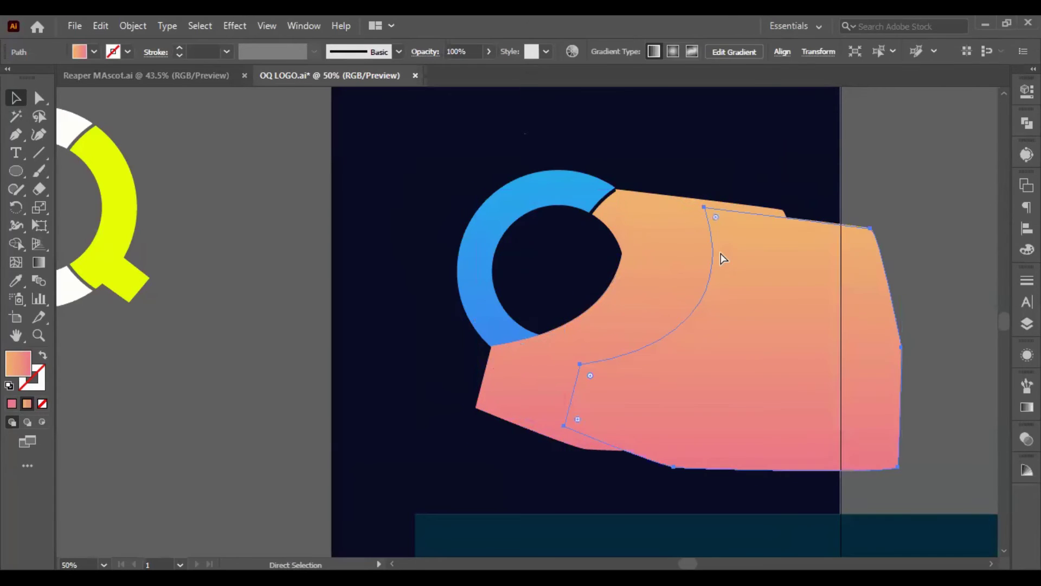
pyautogui.hotkey('ctrl', 'z')
# Duplicate the orange-pink arc and the blue ring in place, and deselect them
pyautogui.keyDown('shift'); pyautogui.click(604, 221); pyautogui.keyUp('shift')
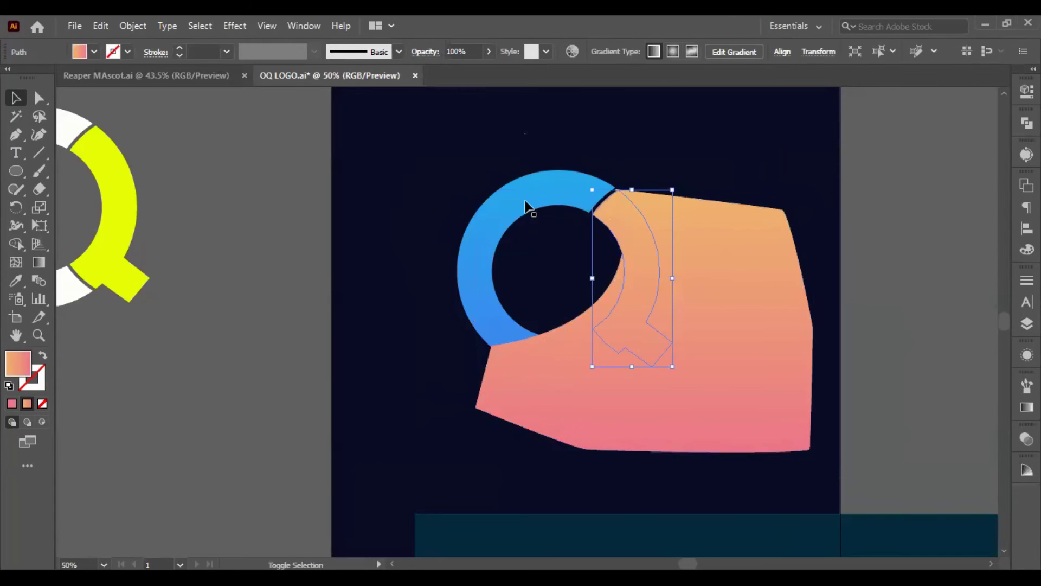
pyautogui.keyDown('shift'); pyautogui.click(525, 202); pyautogui.keyUp('shift')
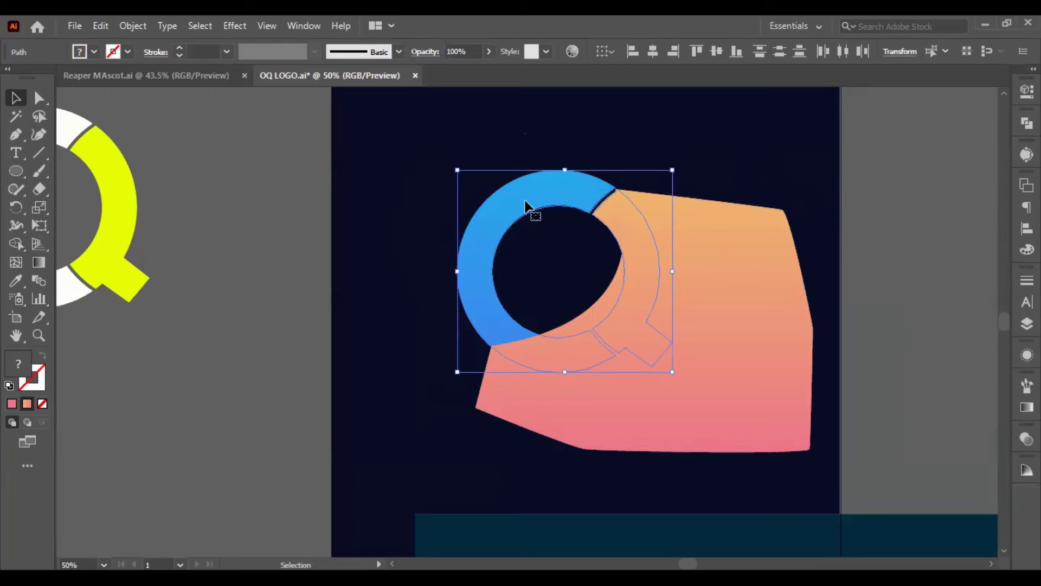
pyautogui.click(421, 204)
# Intersect one large gradient shape with a copy of the blue ring to form the ring's lower piece
pyautogui.click(628, 422)
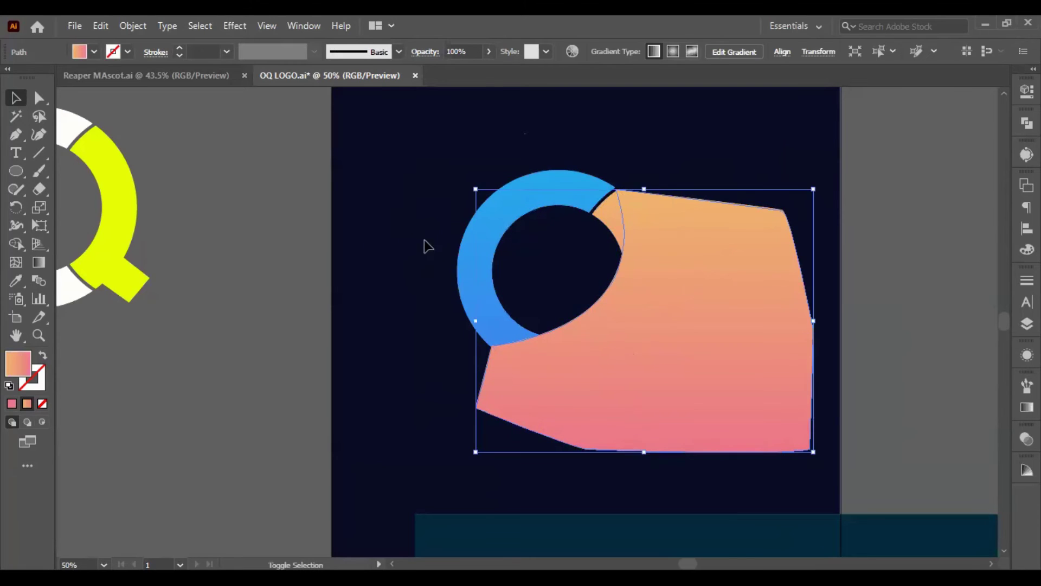
pyautogui.keyDown('shift'); pyautogui.click(472, 287); pyautogui.keyUp('shift')
pyautogui.click(1026, 90)
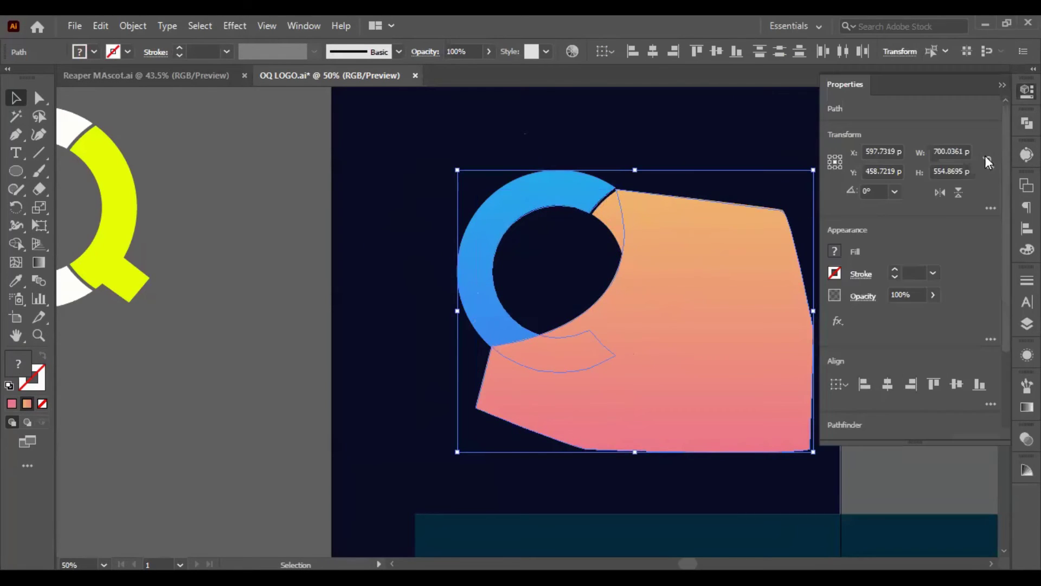
pyautogui.click(1027, 124)
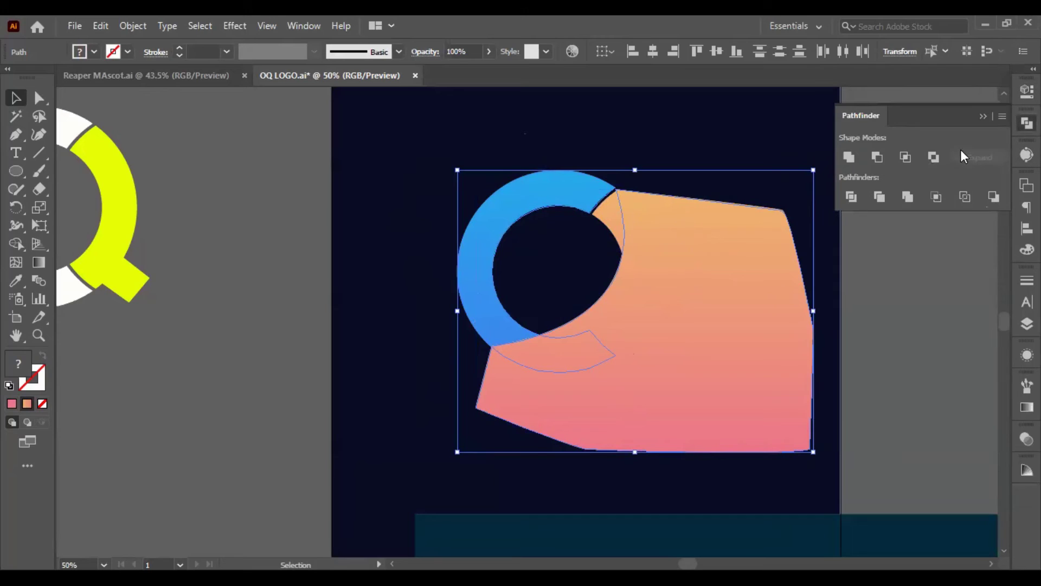
# Intersect the remaining large shape with a copy of the orange-pink arc and tail, and deselect the result
pyautogui.click(645, 284)
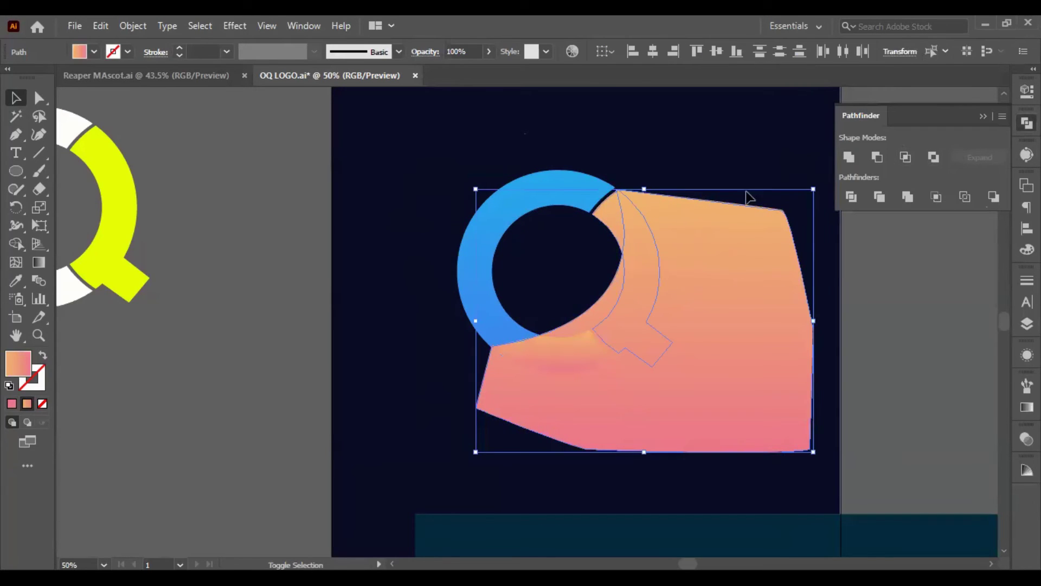
pyautogui.click(906, 156)
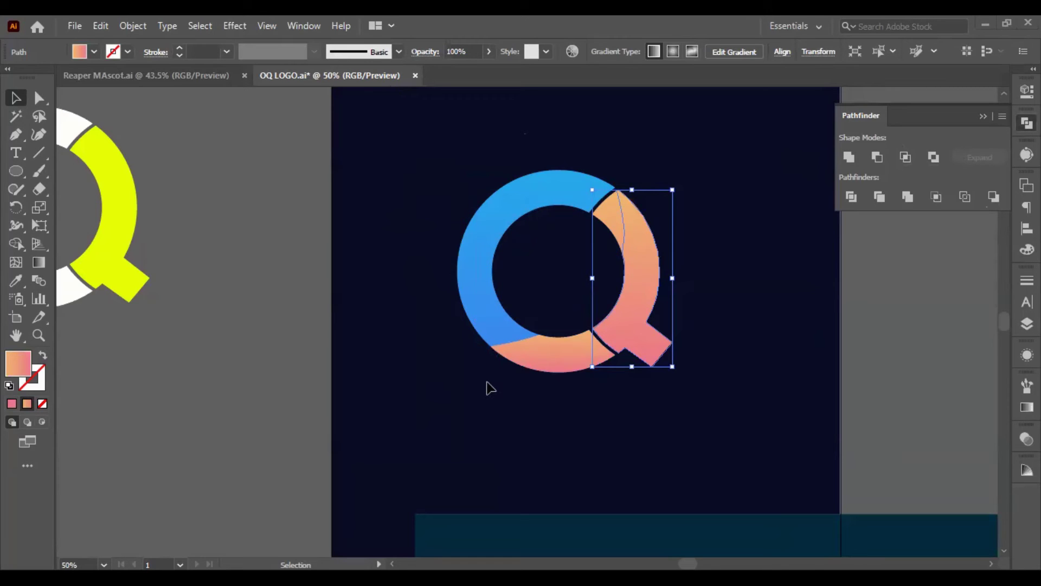
pyautogui.click(799, 414)
# Sample the copied logo's dark-blue shading onto the ring's lower piece, and redirect the gradient from its right end toward its left end
pyautogui.click(582, 370)
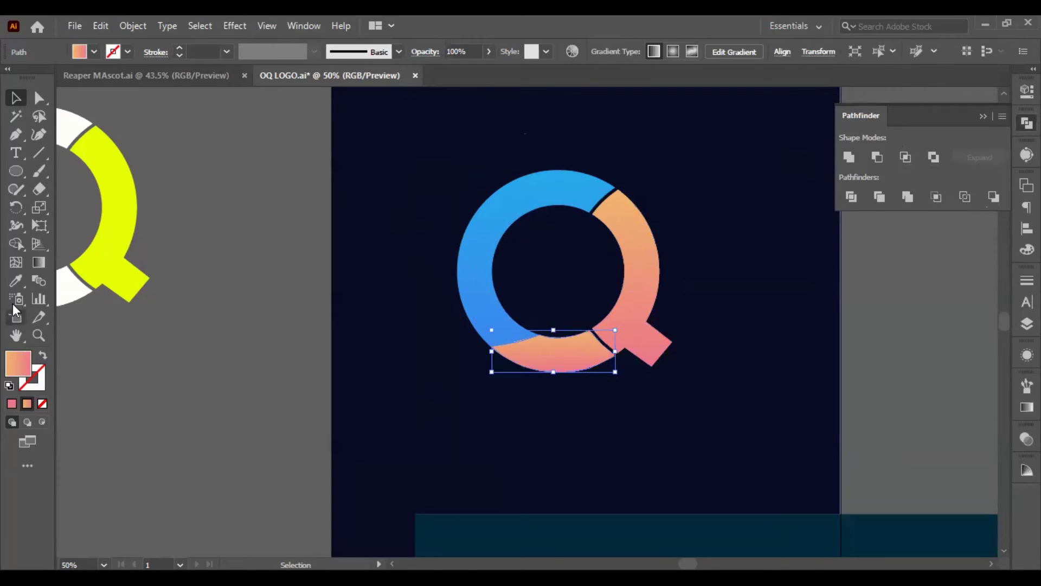
pyautogui.click(12, 283)
pyautogui.scroll(-2, 179, 197)
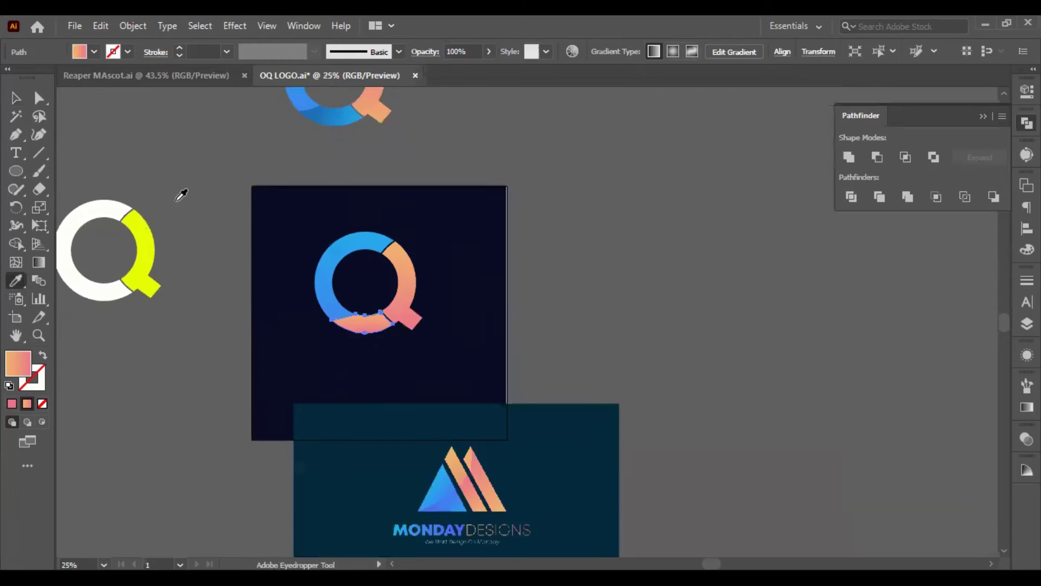
pyautogui.scroll(1, 179, 197)
pyautogui.click(319, 152)
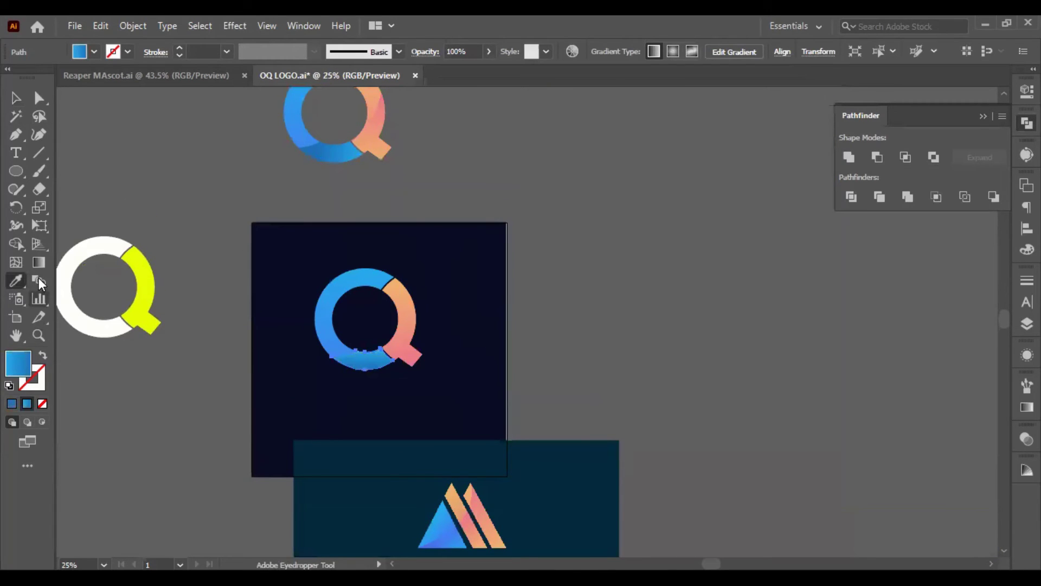
pyautogui.click(38, 262)
pyautogui.moveTo(391, 363); pyautogui.dragTo(320, 343)
pyautogui.click(10, 96)
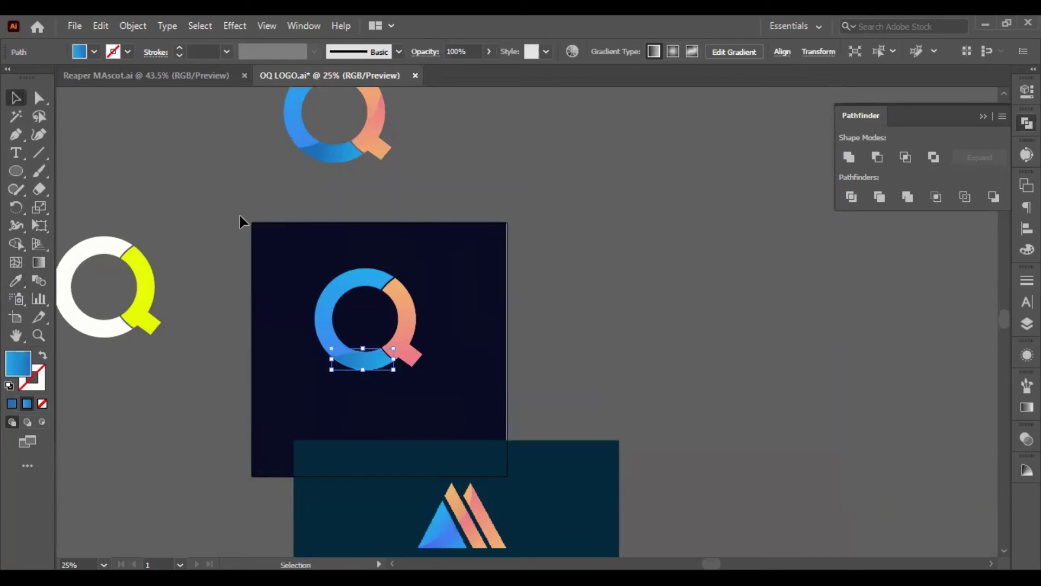
# Redirect the gradient of the orange-pink arc piece from below the tail up to the arc's upper end, and deselect it
pyautogui.click(398, 343)
pyautogui.click(39, 263)
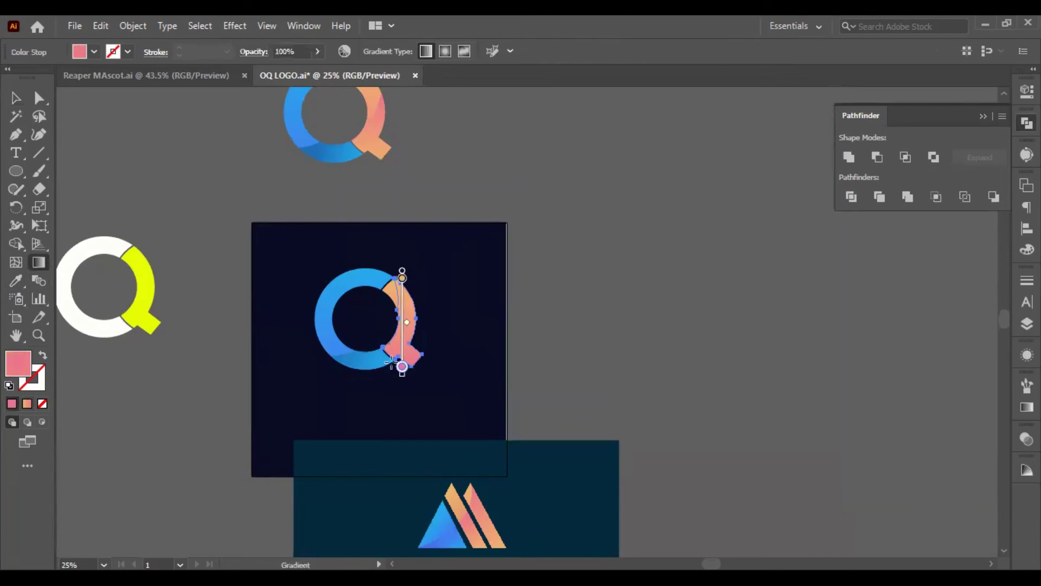
pyautogui.moveTo(415, 379); pyautogui.dragTo(395, 286)
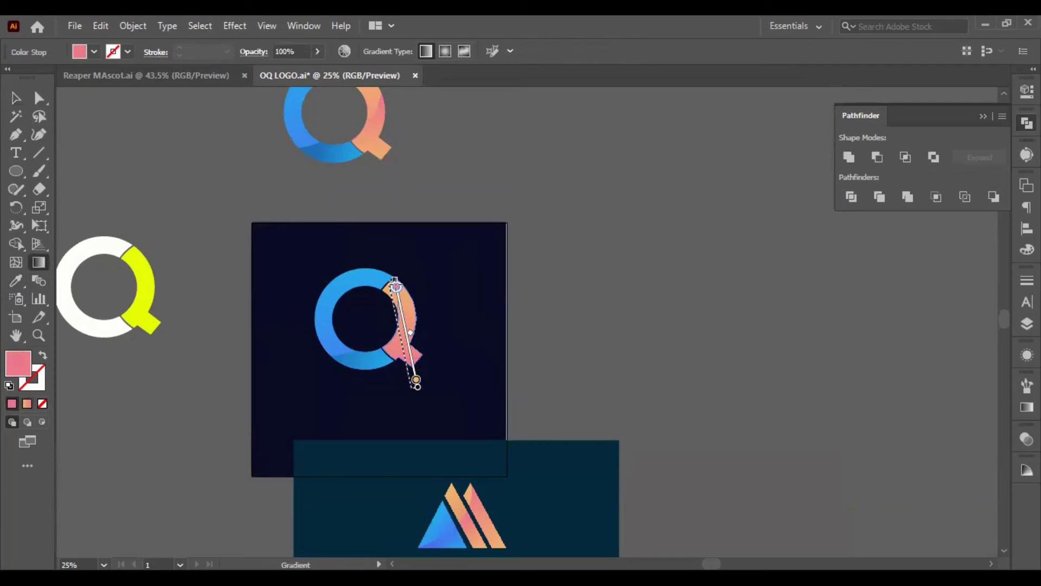
pyautogui.click(16, 98)
pyautogui.click(158, 196)
# Try a vertically flipped copy of the ring's lower dark-blue piece, aligned to the top edge of the blue ring
pyautogui.scroll(3, 315, 325)
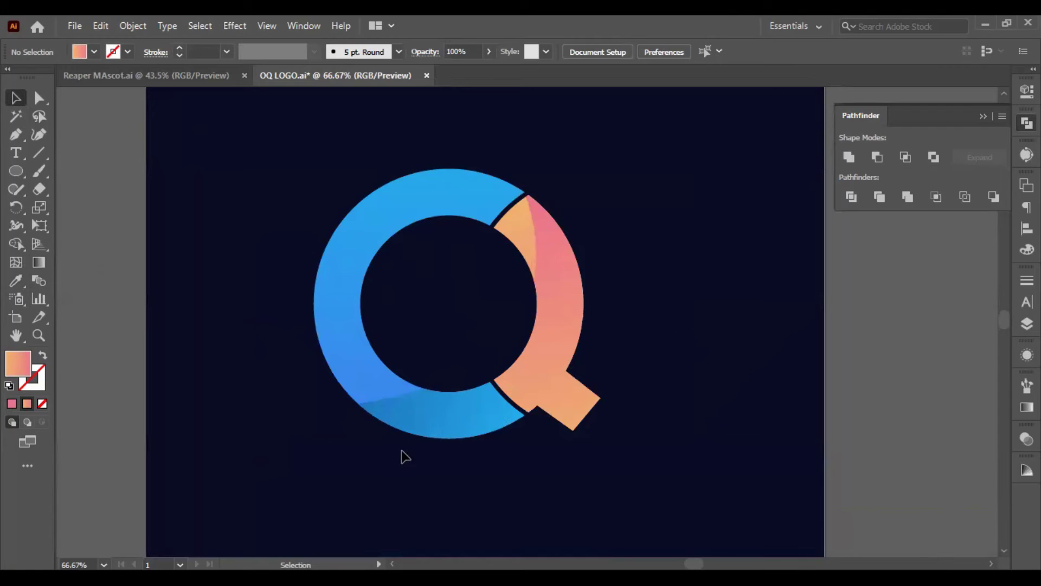
pyautogui.click(420, 428)
pyautogui.press('v')
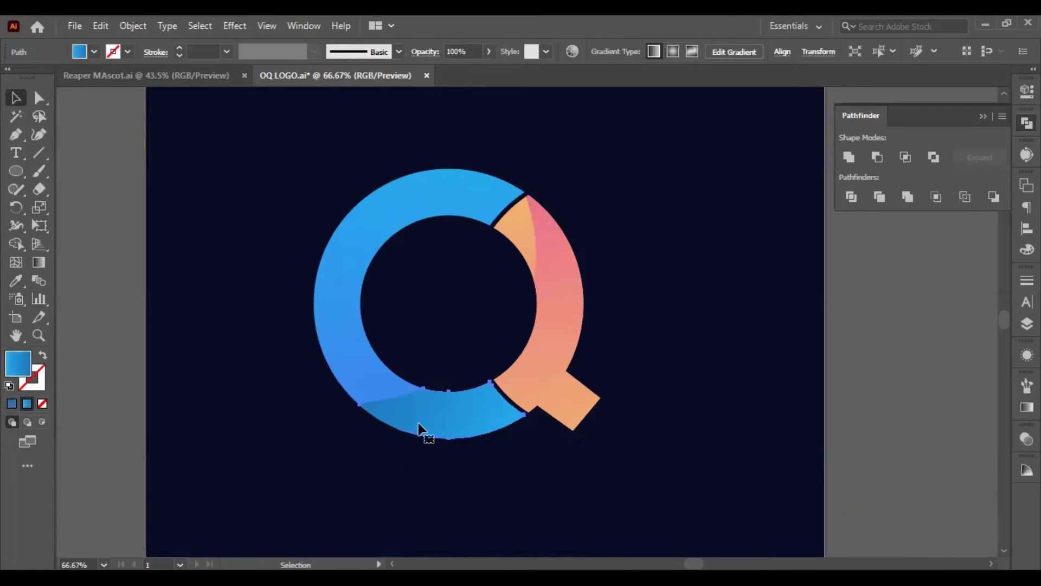
pyautogui.click(1027, 91)
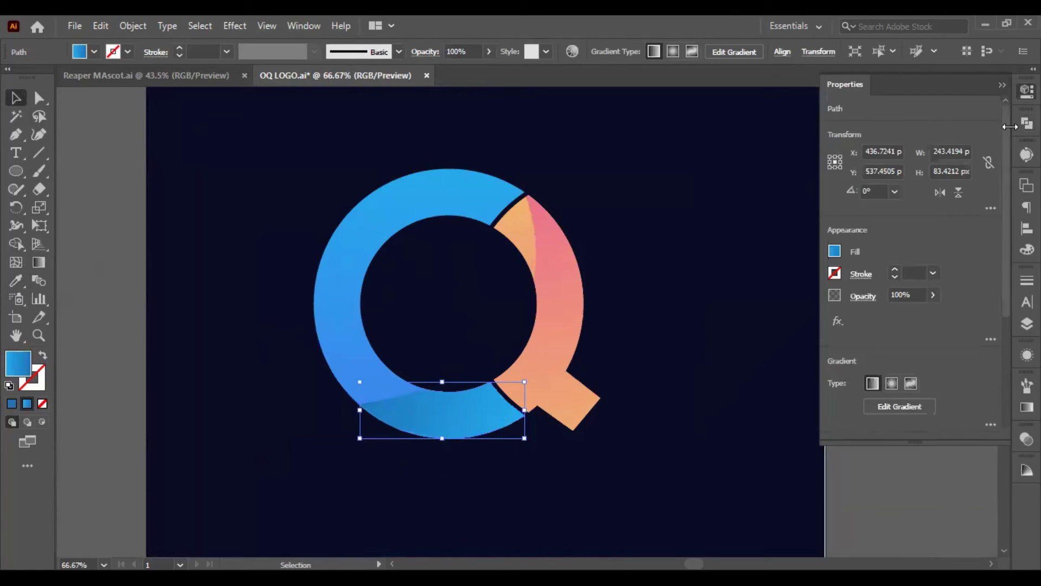
pyautogui.click(958, 193)
pyautogui.keyDown('shift'); pyautogui.click(490, 193); pyautogui.keyUp('shift')
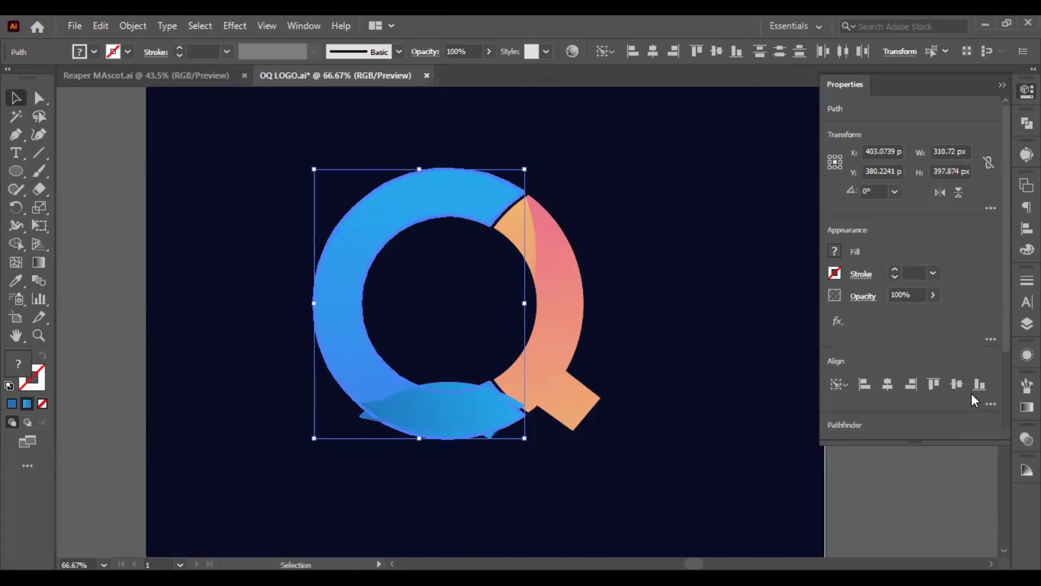
pyautogui.click(933, 387)
pyautogui.click(643, 313)
pyautogui.hotkey('ctrl', '-')
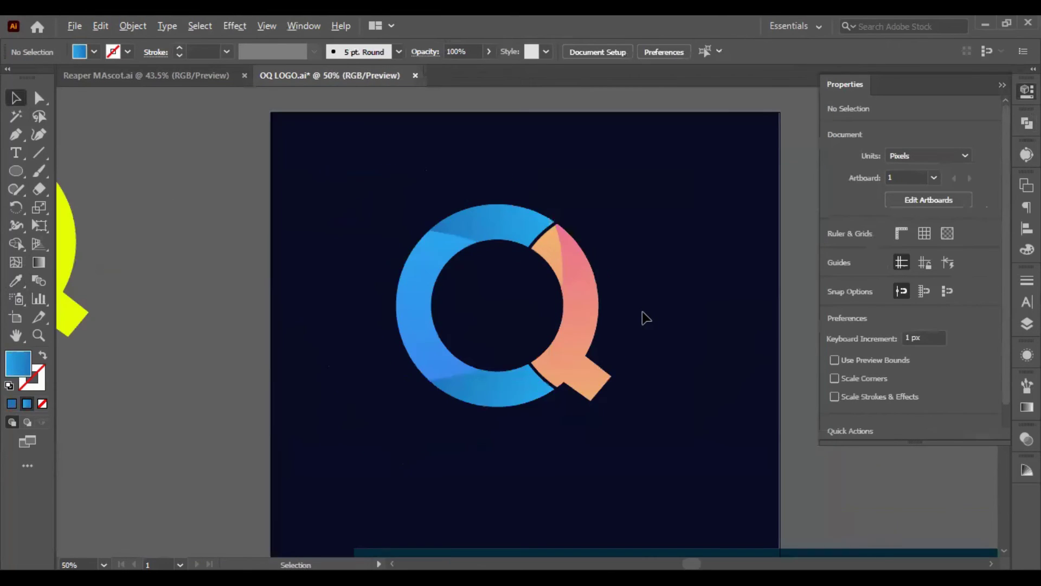
pyautogui.scroll(2, 643, 314)
pyautogui.scroll(-1, 644, 314)
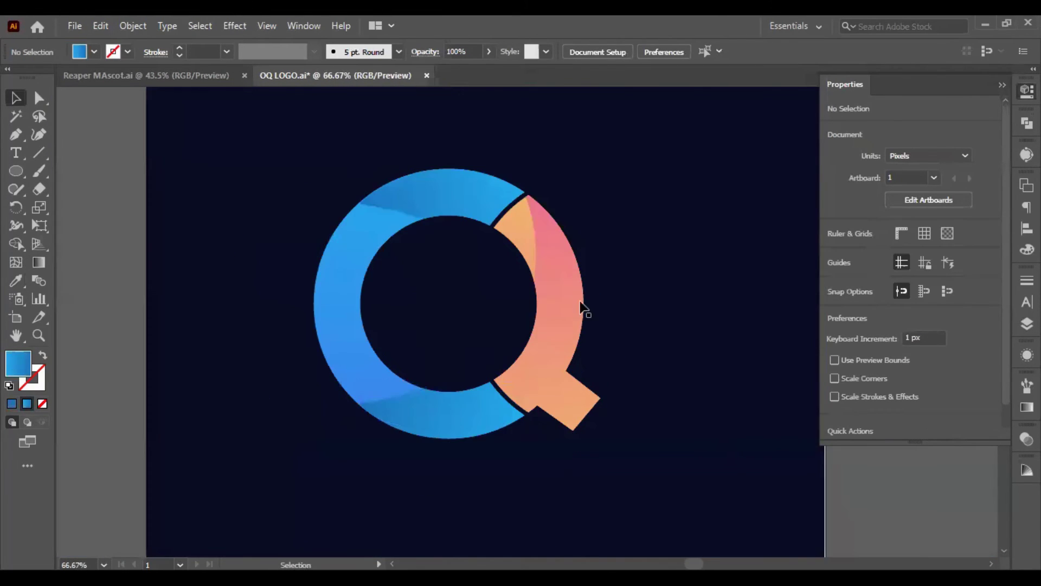
# Compare the ring with and without the flipped shading piece at its top, and delete that piece
pyautogui.click(450, 184)
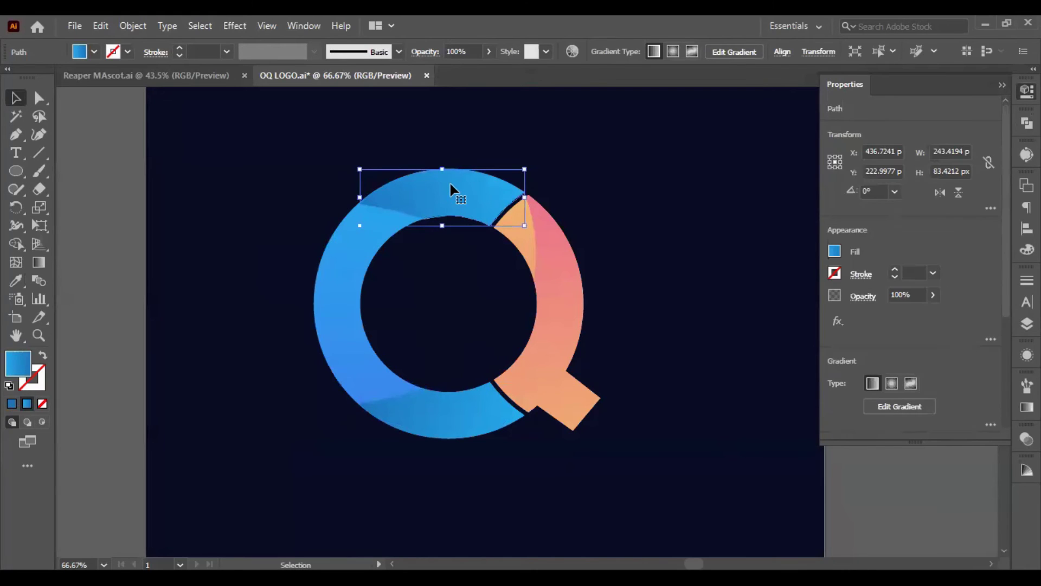
pyautogui.press('Delete')
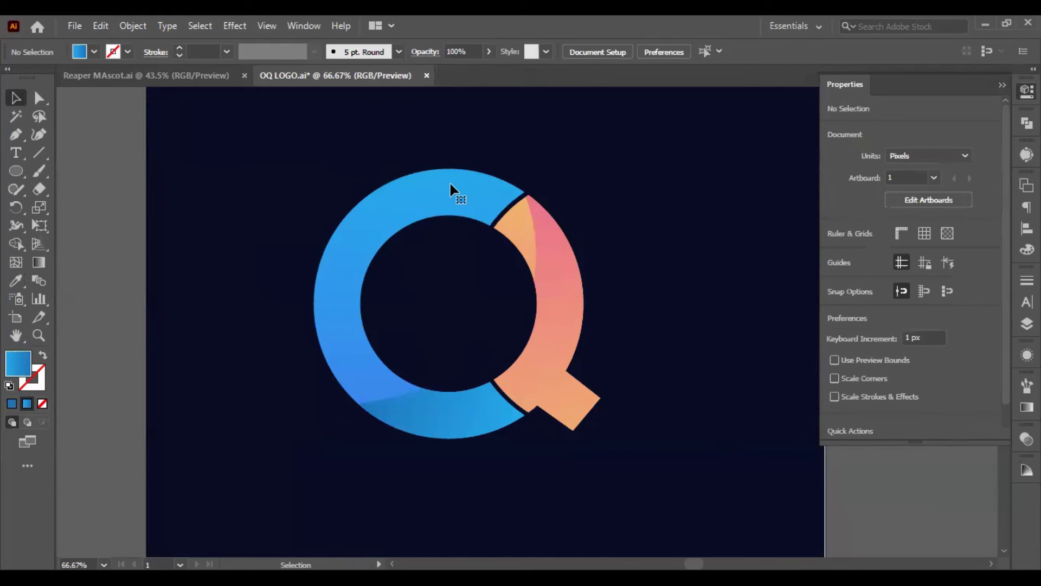
pyautogui.press('a')
pyautogui.press('v')
pyautogui.hotkey('ctrl', 'z')
pyautogui.click(588, 283)
pyautogui.scroll(-1, 587, 290)
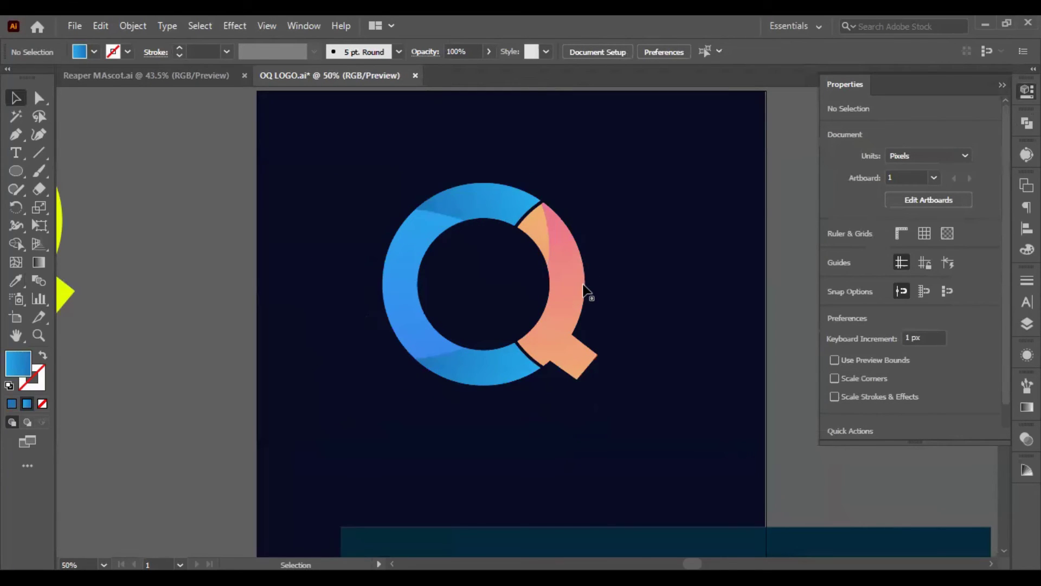
pyautogui.click(505, 199)
pyautogui.press('Delete')
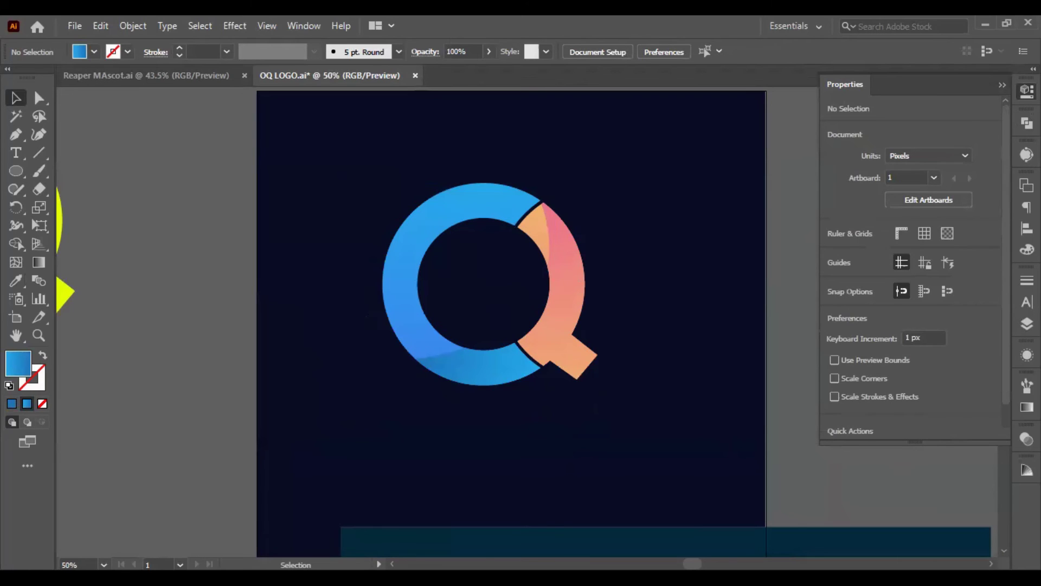
# Unlock the background square and fill it with the dark teal sampled from the Monday Designs image
pyautogui.click(1027, 324)
pyautogui.scroll(-1, 732, 355)
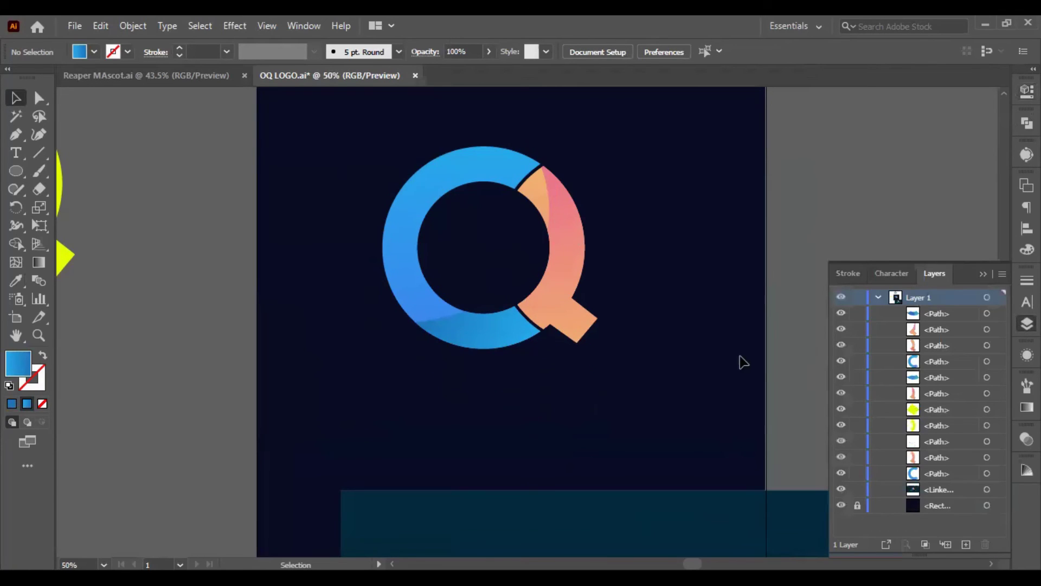
pyautogui.click(857, 507)
pyautogui.click(857, 507)
pyautogui.click(697, 390)
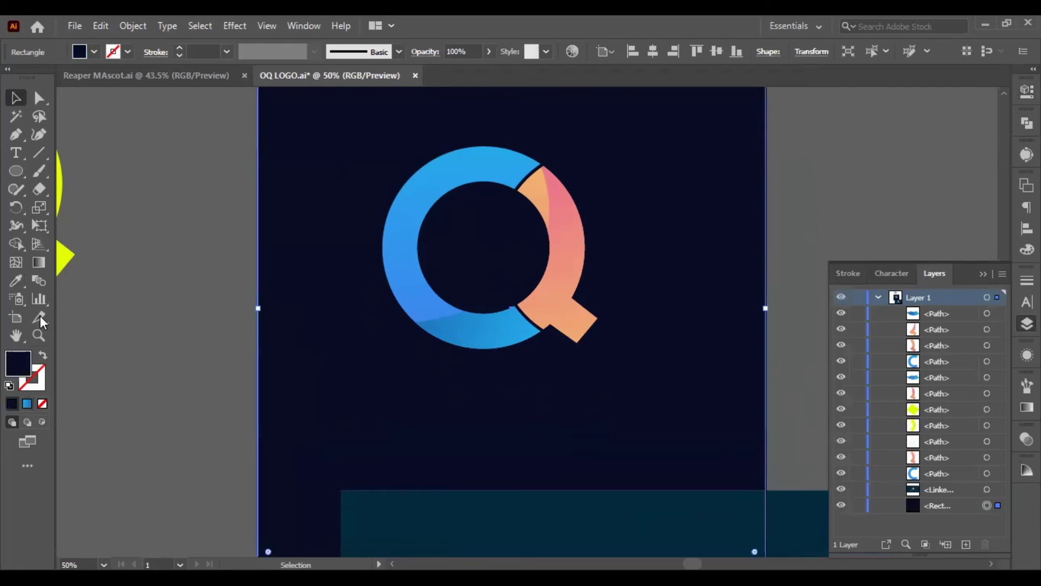
pyautogui.click(358, 512)
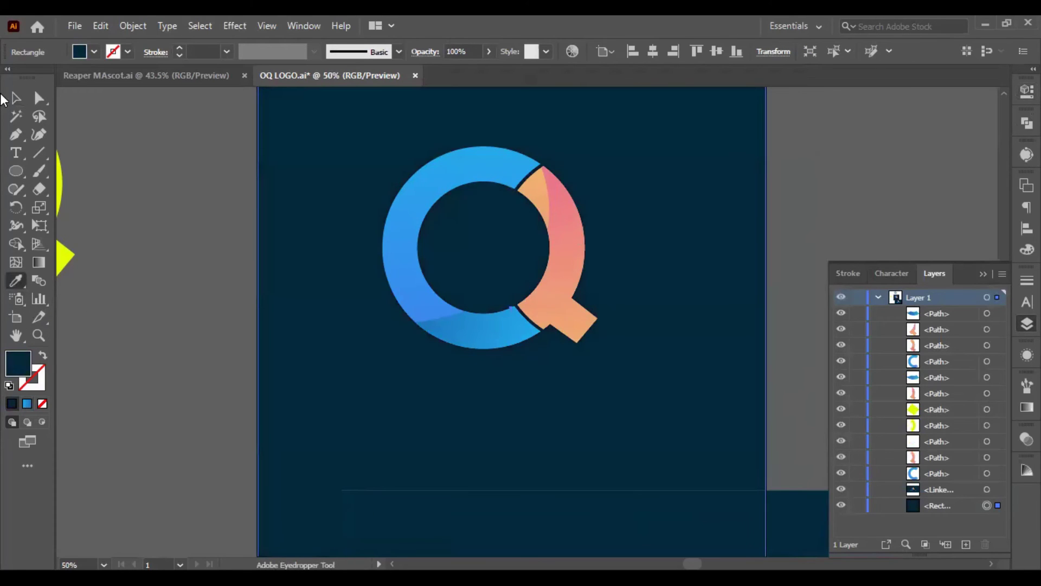
pyautogui.click(15, 99)
pyautogui.scroll(-3, 216, 301)
pyautogui.click(215, 322)
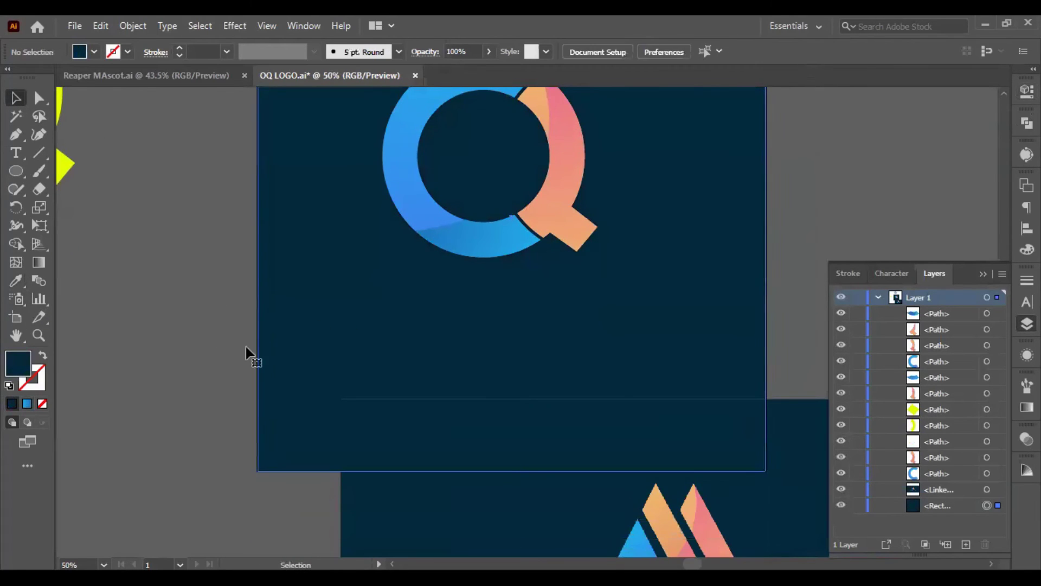
# Darken the background square's fill to #021d26, and lock the square
pyautogui.click(261, 352)
pyautogui.doubleClick(12, 365)
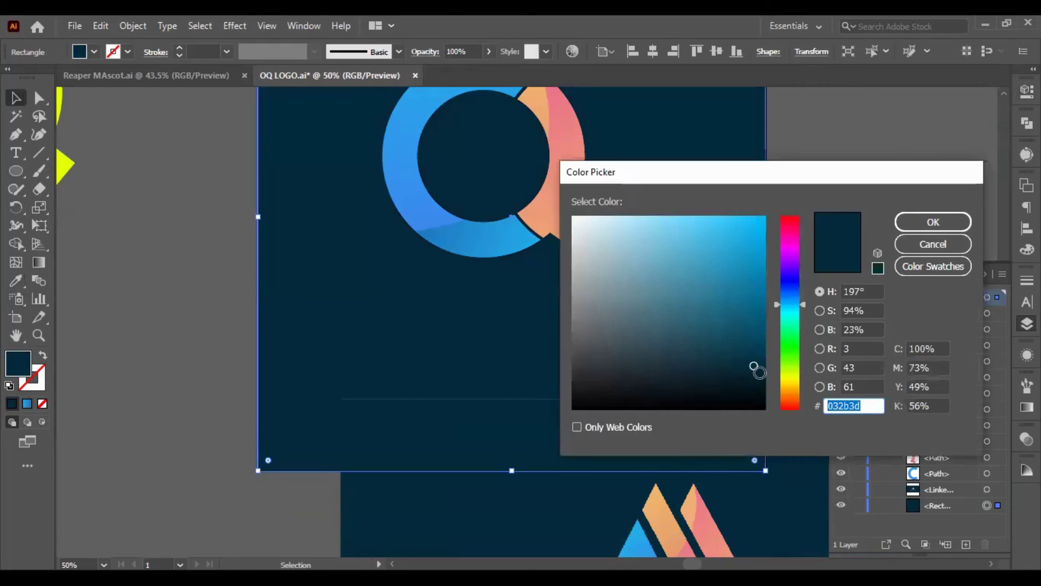
pyautogui.moveTo(755, 365); pyautogui.dragTo(755, 380)
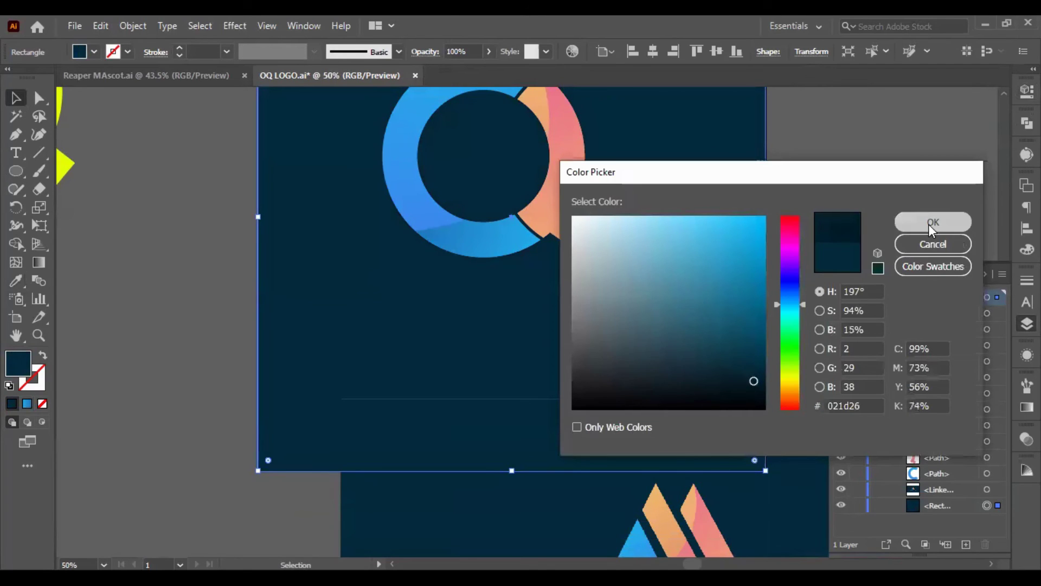
pyautogui.click(928, 222)
pyautogui.click(812, 331)
pyautogui.click(857, 505)
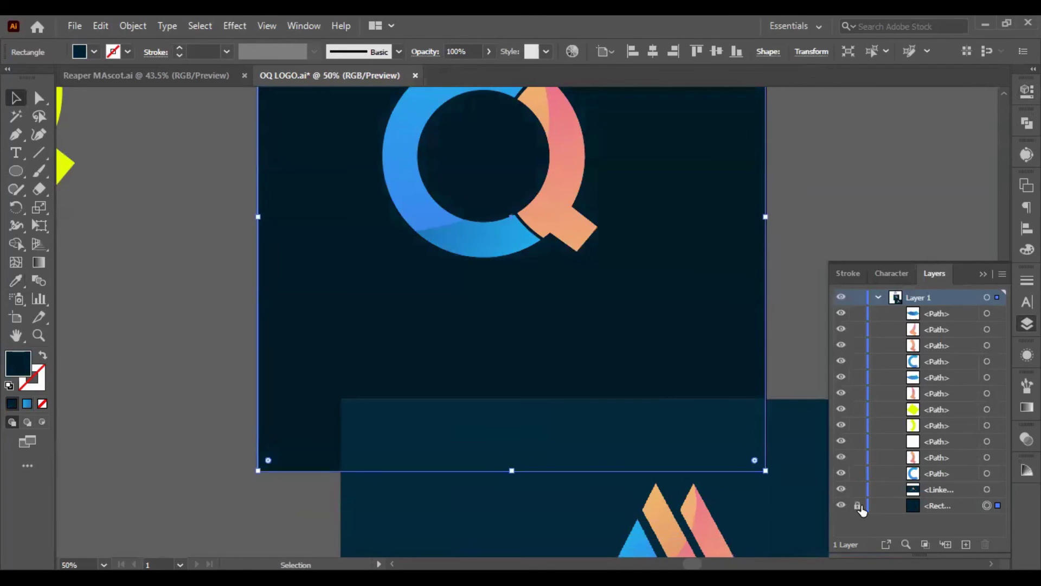
pyautogui.click(982, 274)
# Move the Monday Designs reference image down and to the left, clear of the background square, and deselect it
pyautogui.scroll(-8, 744, 435)
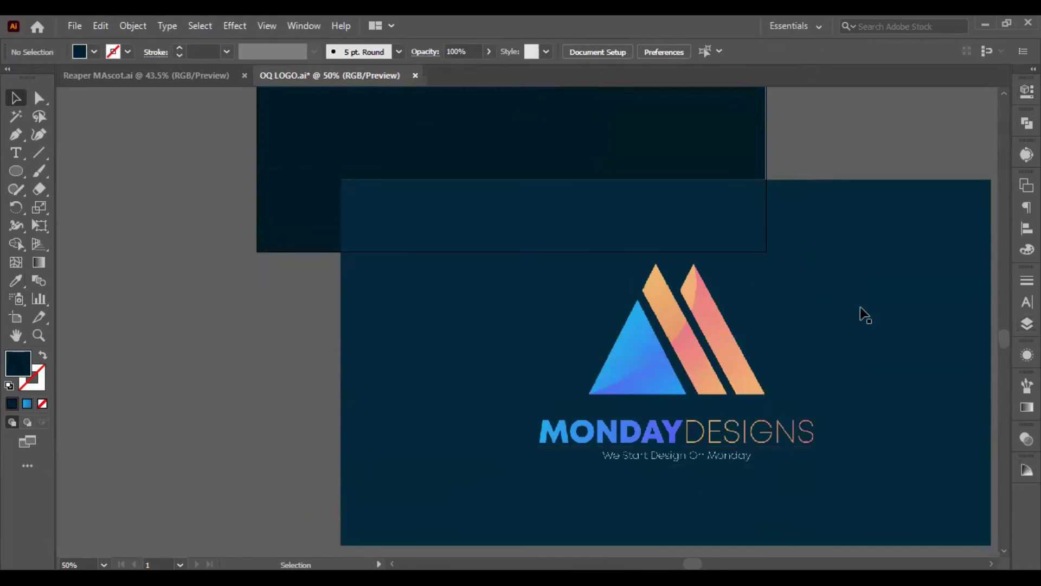
pyautogui.moveTo(860, 313); pyautogui.dragTo(681, 453)
pyautogui.scroll(-3, 675, 423)
pyautogui.click(849, 340)
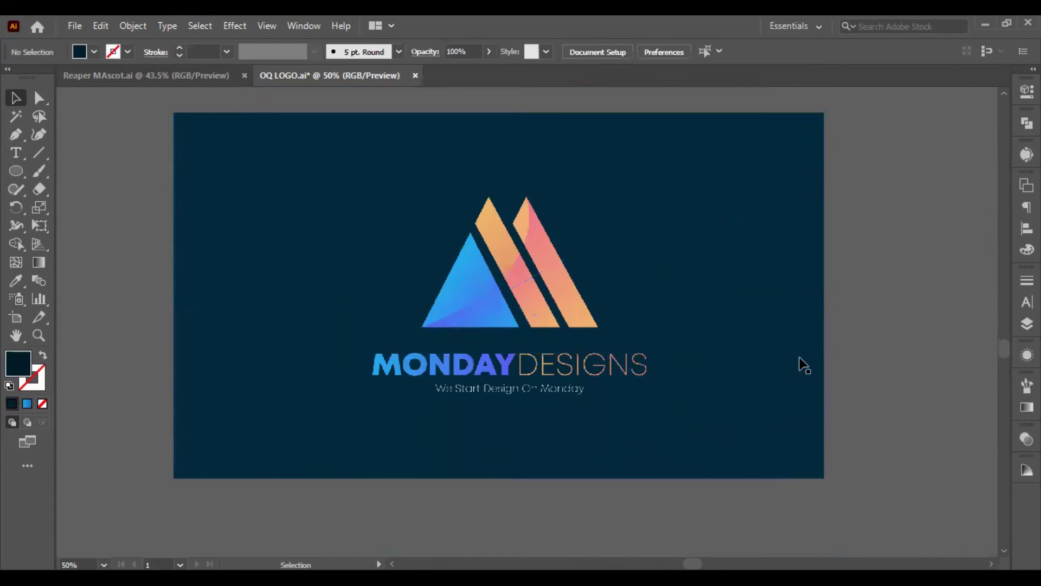
# Examine the Monday Designs wordmark's bold and thin lettering, its gradients, and the tagline beneath it
pyautogui.scroll(3, 803, 365)
pyautogui.hscroll(-5, 530, 385)
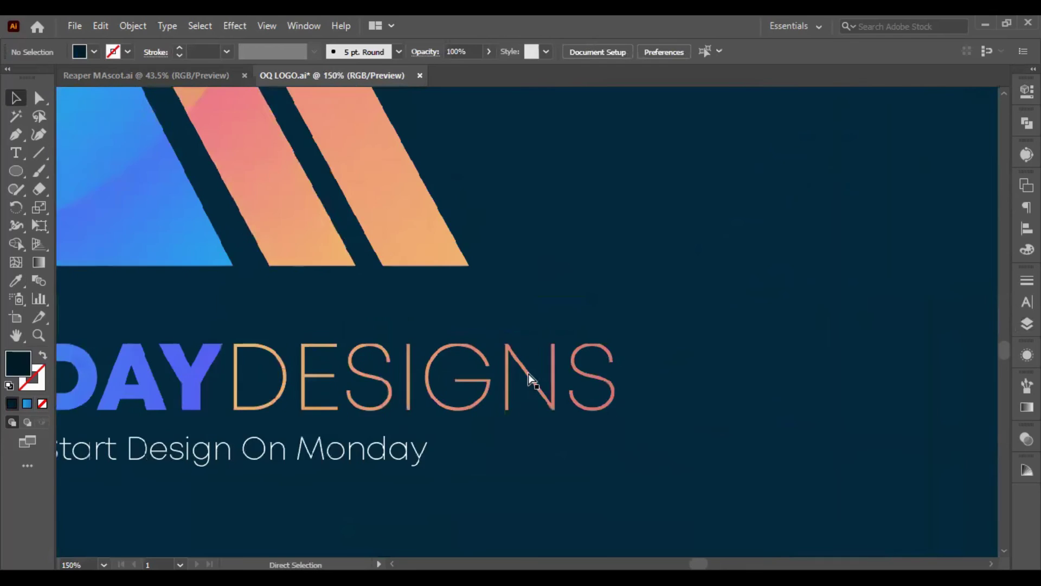
pyautogui.hscroll(-2, 522, 356)
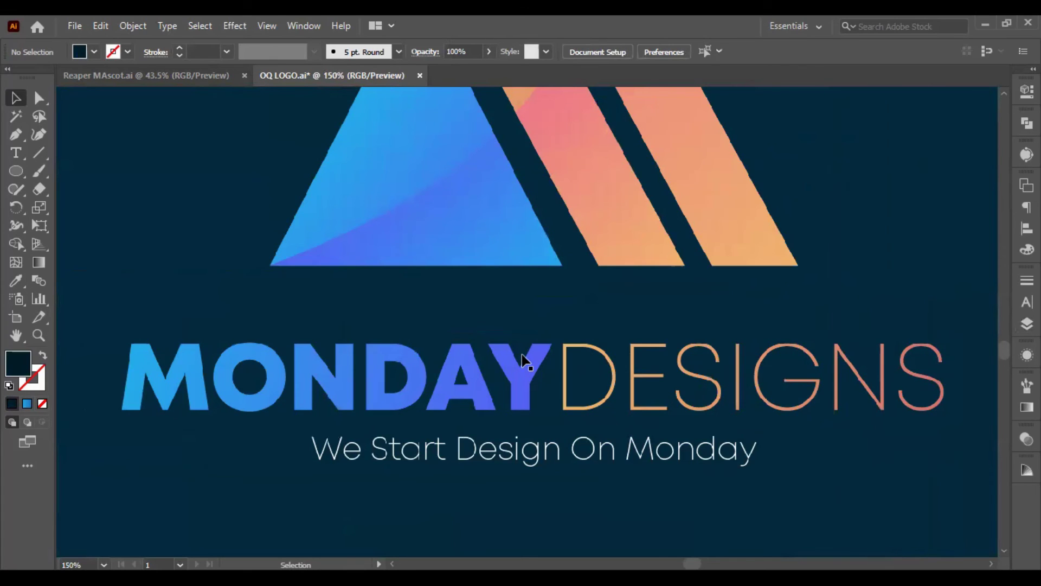
pyautogui.scroll(2, 541, 475)
pyautogui.scroll(-2, 534, 466)
pyautogui.scroll(-1, 529, 458)
pyautogui.scroll(1, 525, 455)
pyautogui.doubleClick(524, 389)
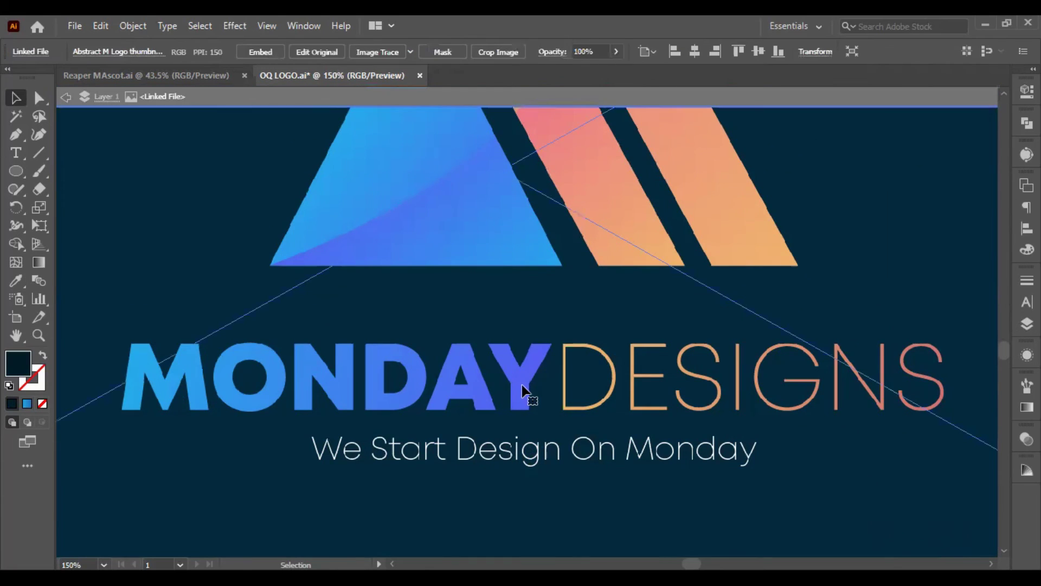
pyautogui.click(66, 96)
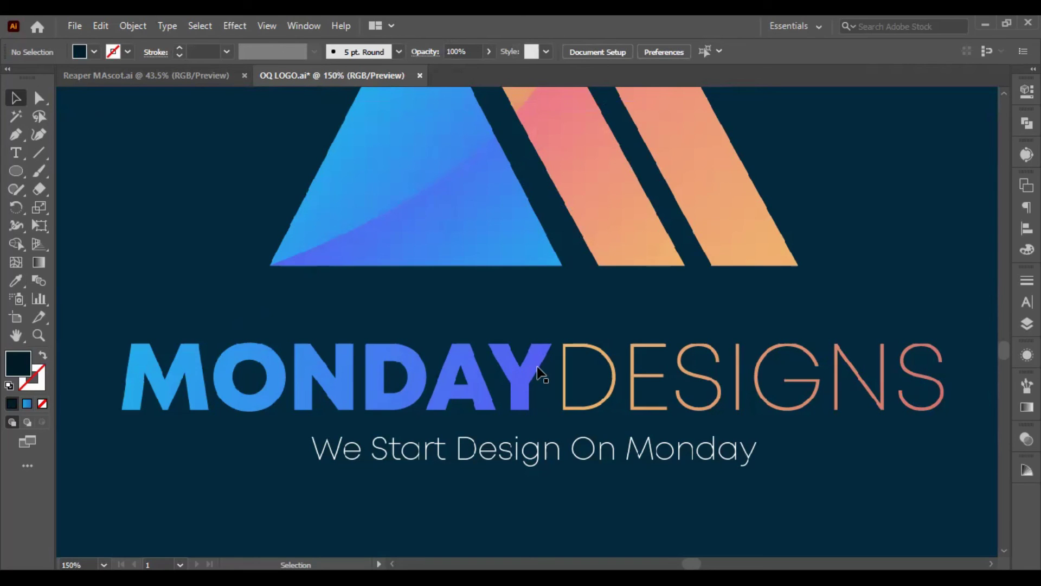
# Compare the gradients of the reference's triangle and stripes with its wordmark, and review the OQ logo versions
pyautogui.scroll(3, 539, 373)
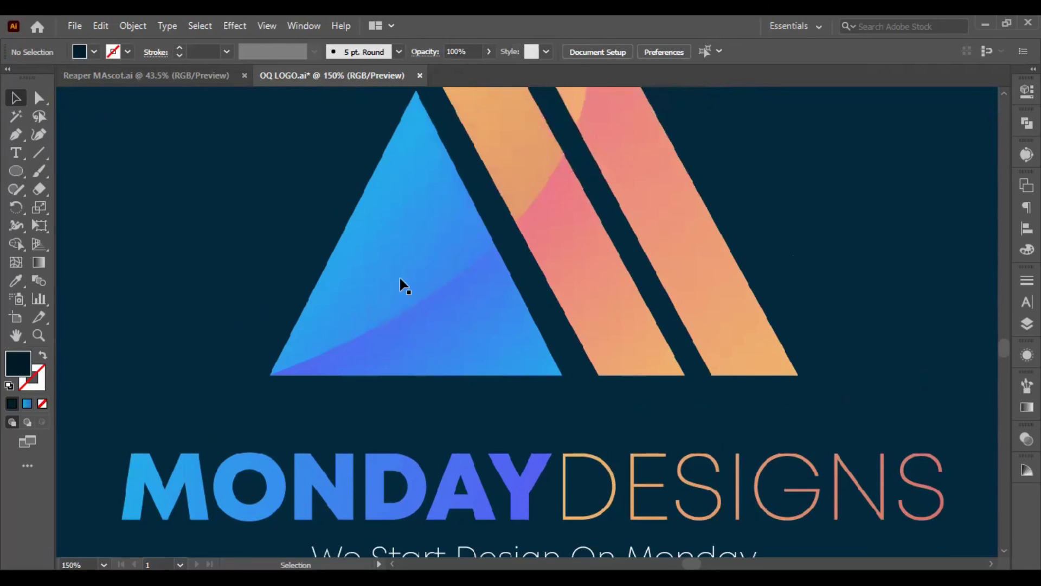
pyautogui.scroll(2, 702, 481)
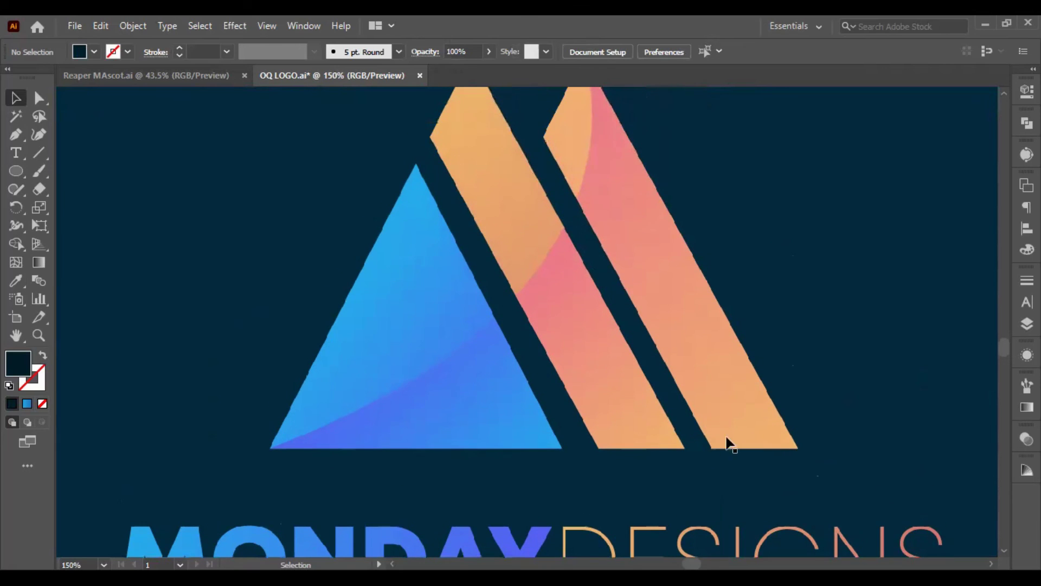
pyautogui.scroll(-3, 731, 396)
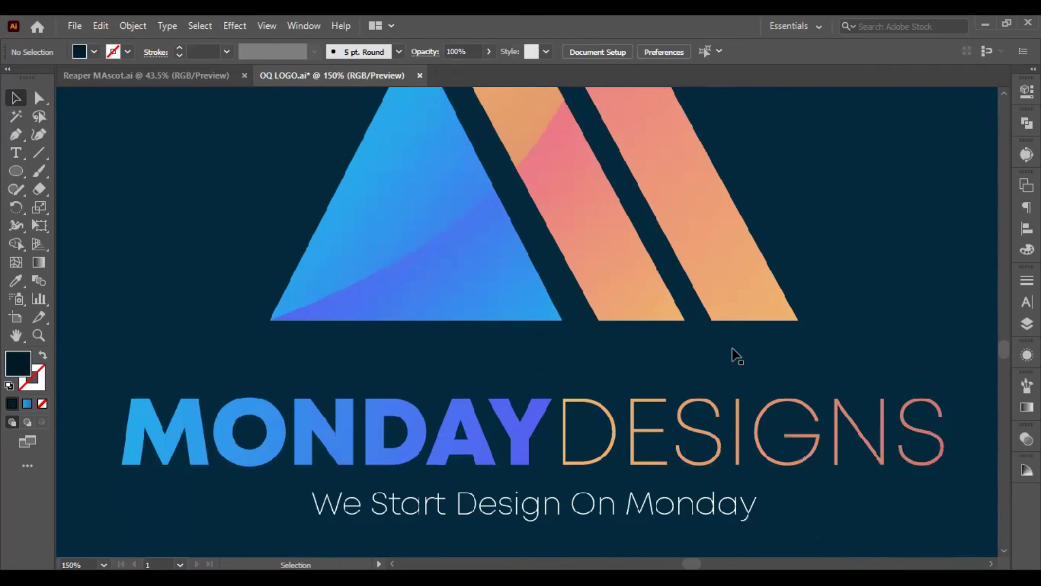
pyautogui.click(40, 262)
pyautogui.click(16, 98)
pyautogui.scroll(-2, 618, 358)
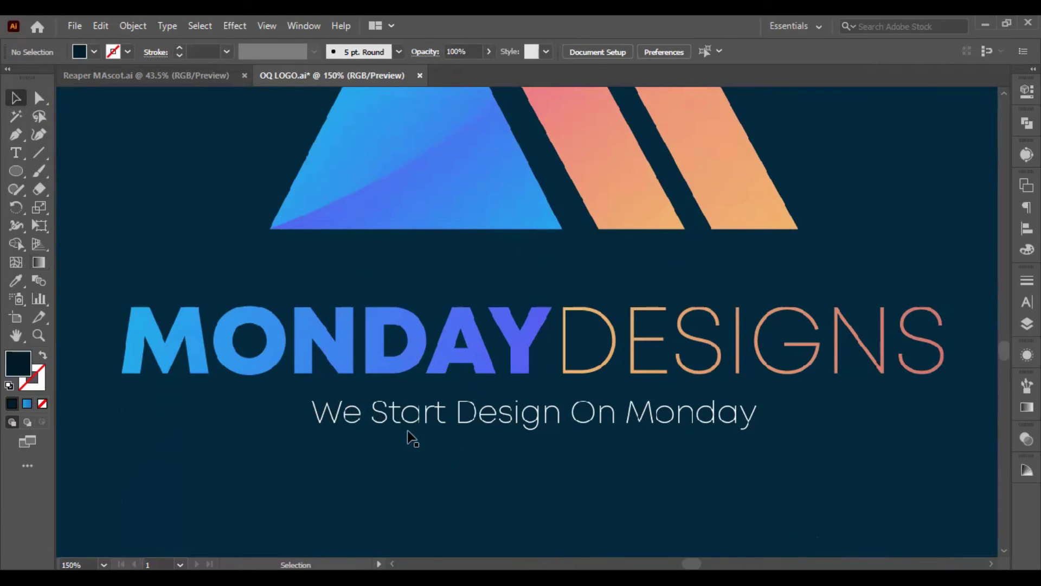
pyautogui.scroll(5, 479, 293)
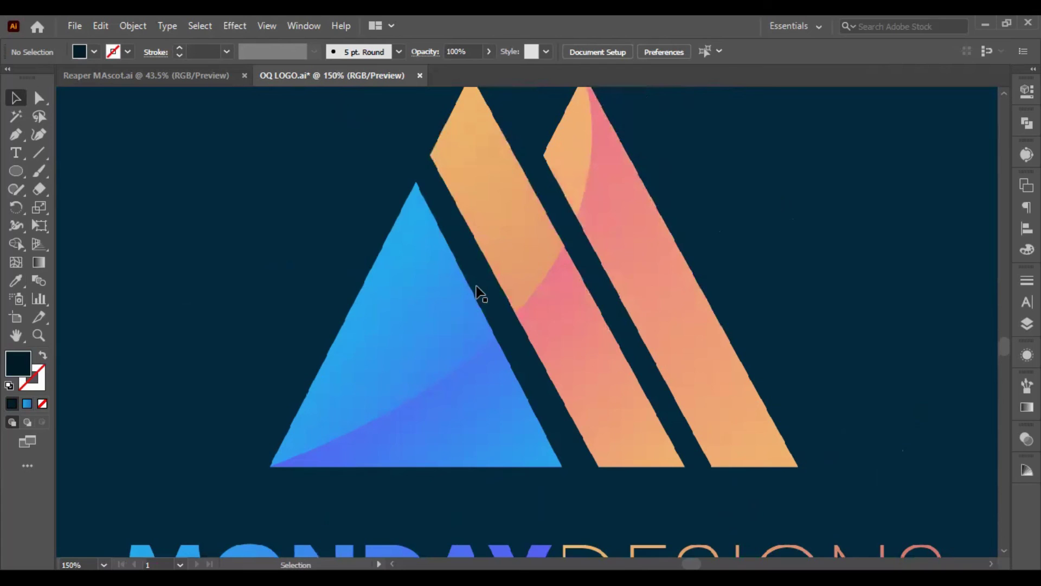
pyautogui.scroll(-5, 479, 293)
pyautogui.scroll(5, 479, 285)
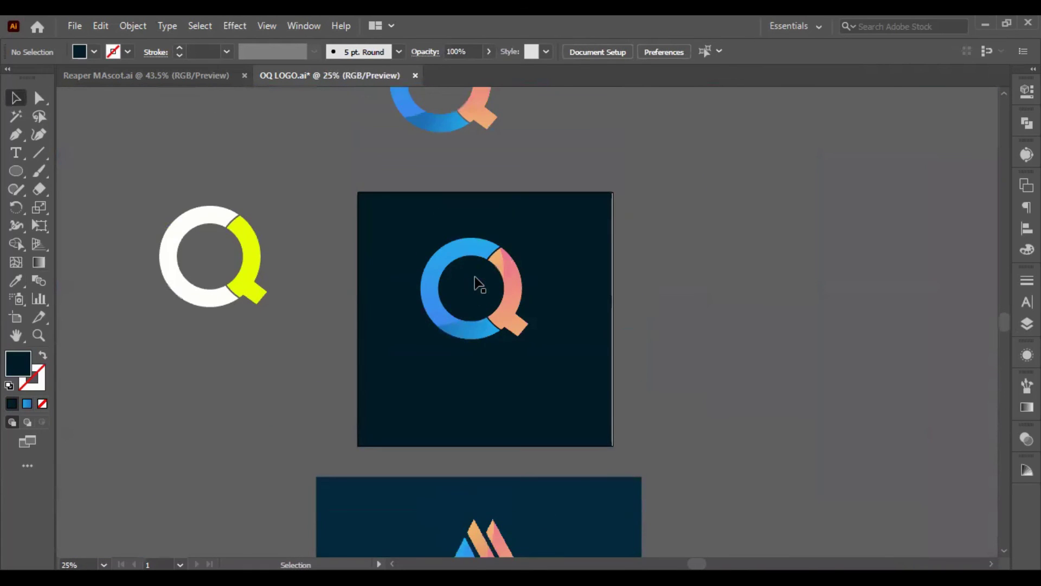
pyautogui.scroll(1, 466, 332)
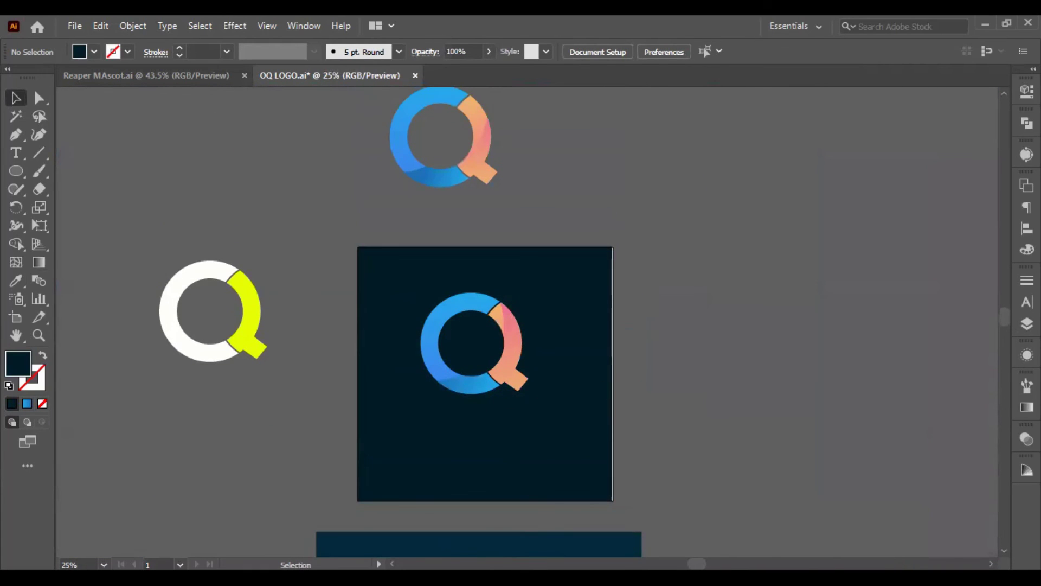